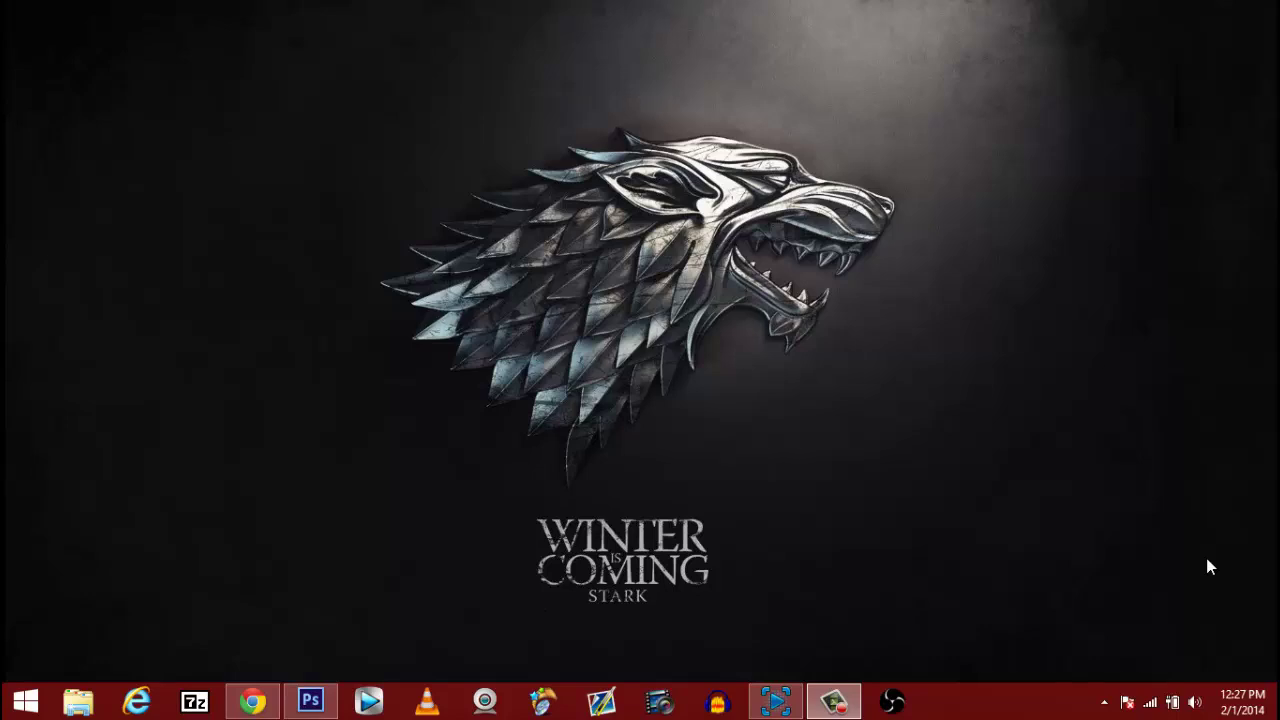
Step: Review the Elgato capture settings (Xbox One input, HD 1080 profile) and cancel without changes
left_click(892, 702)
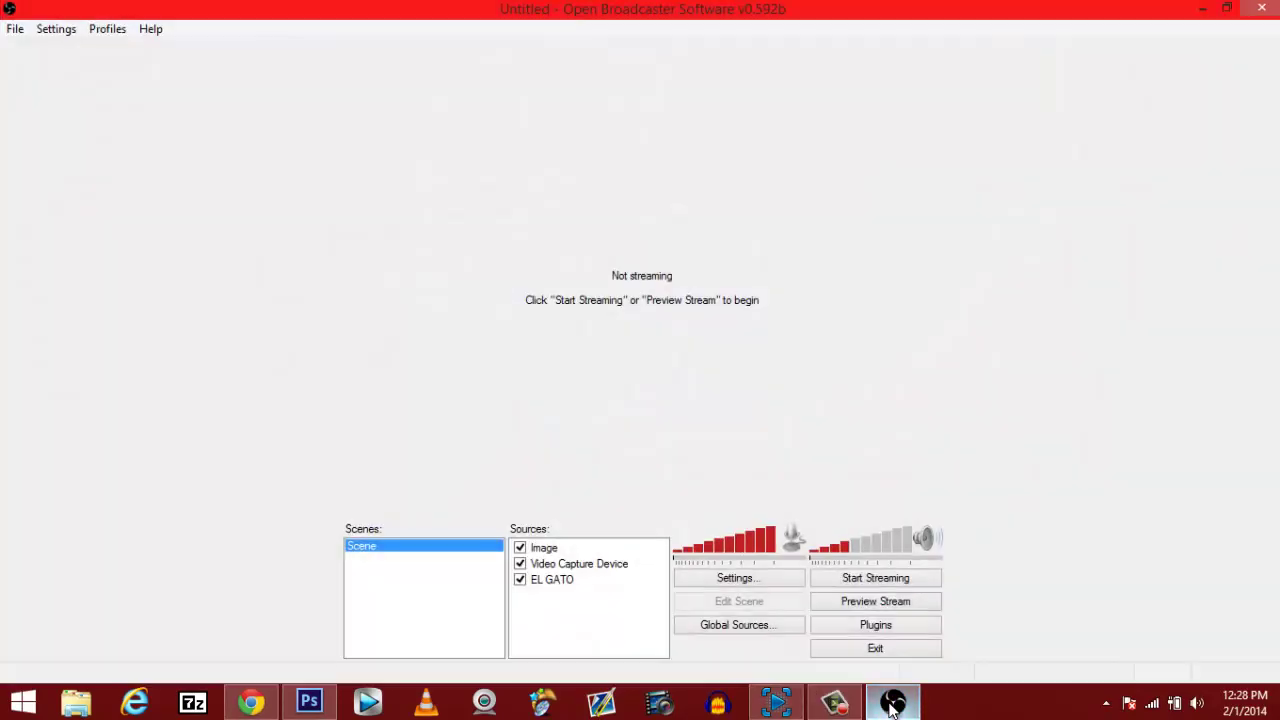
left_click(785, 702)
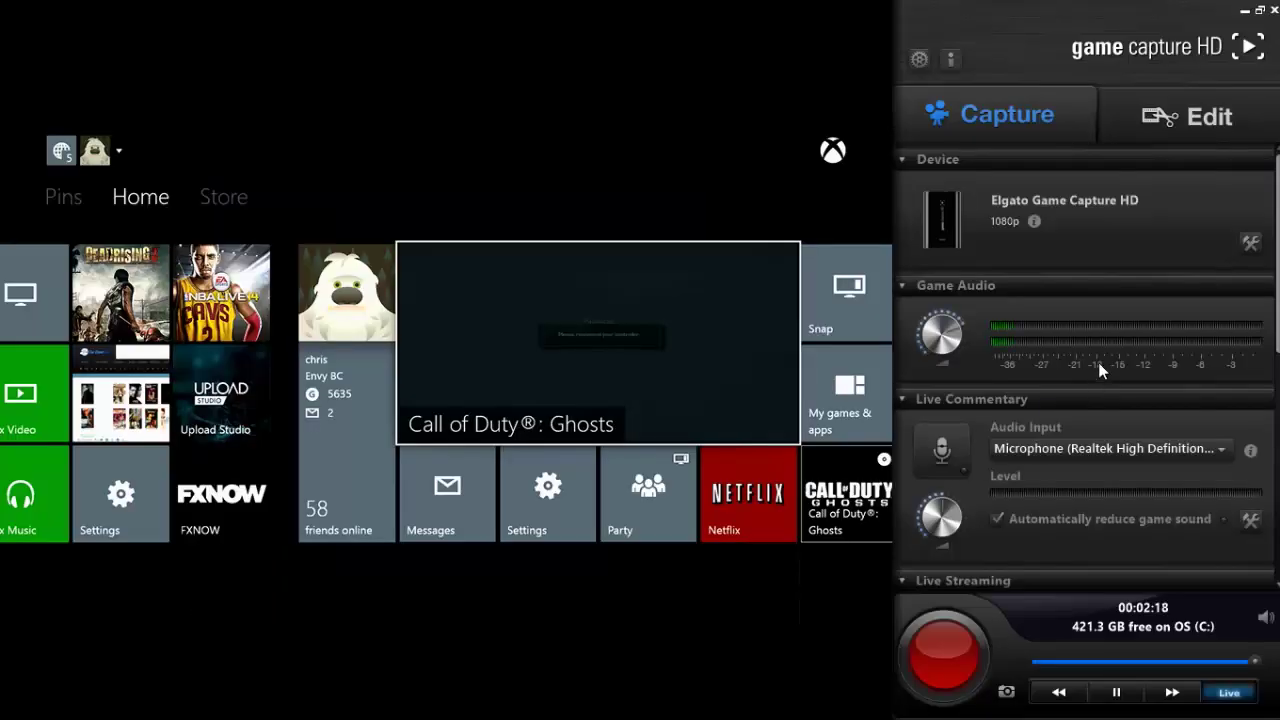
left_click(1251, 246)
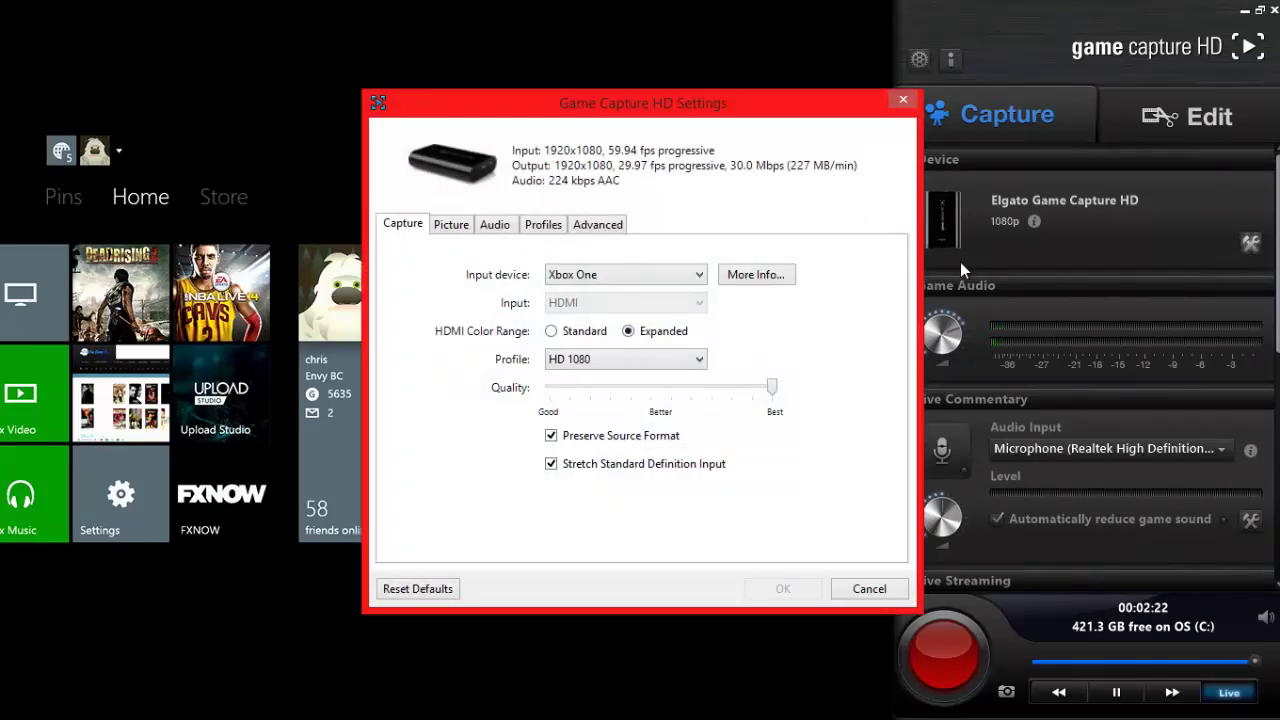
left_click(643, 281)
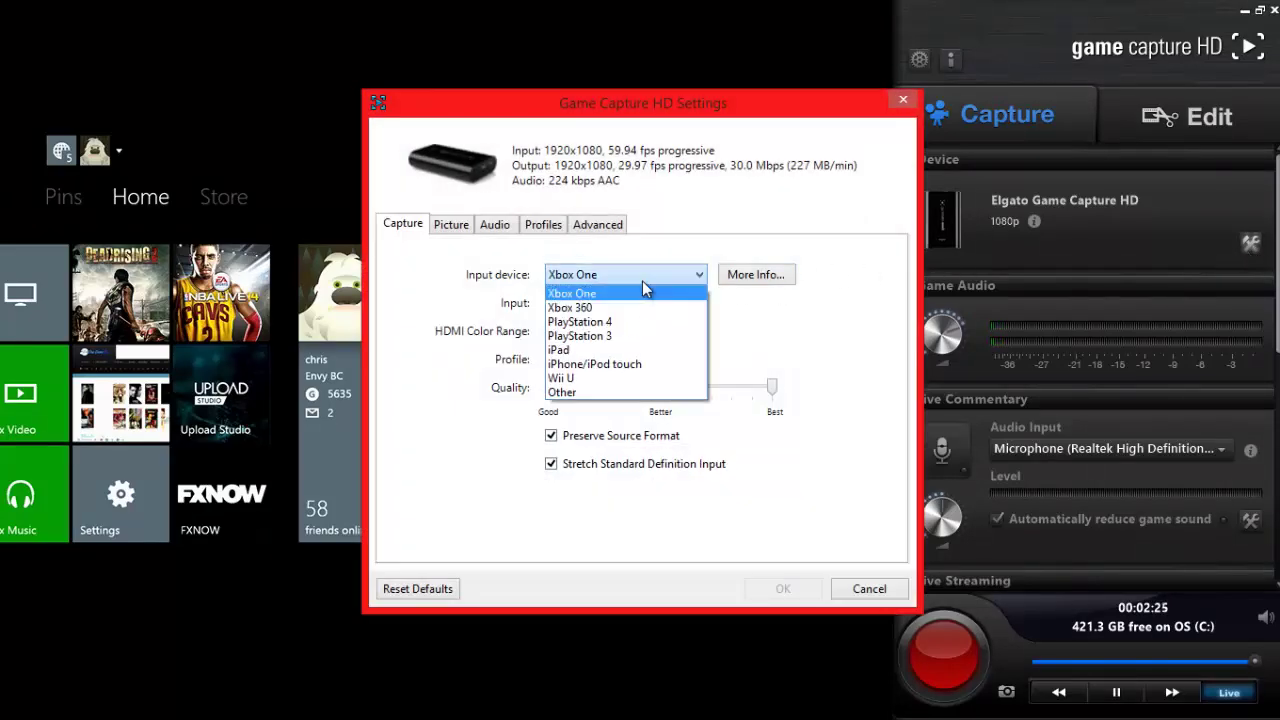
left_click(642, 283)
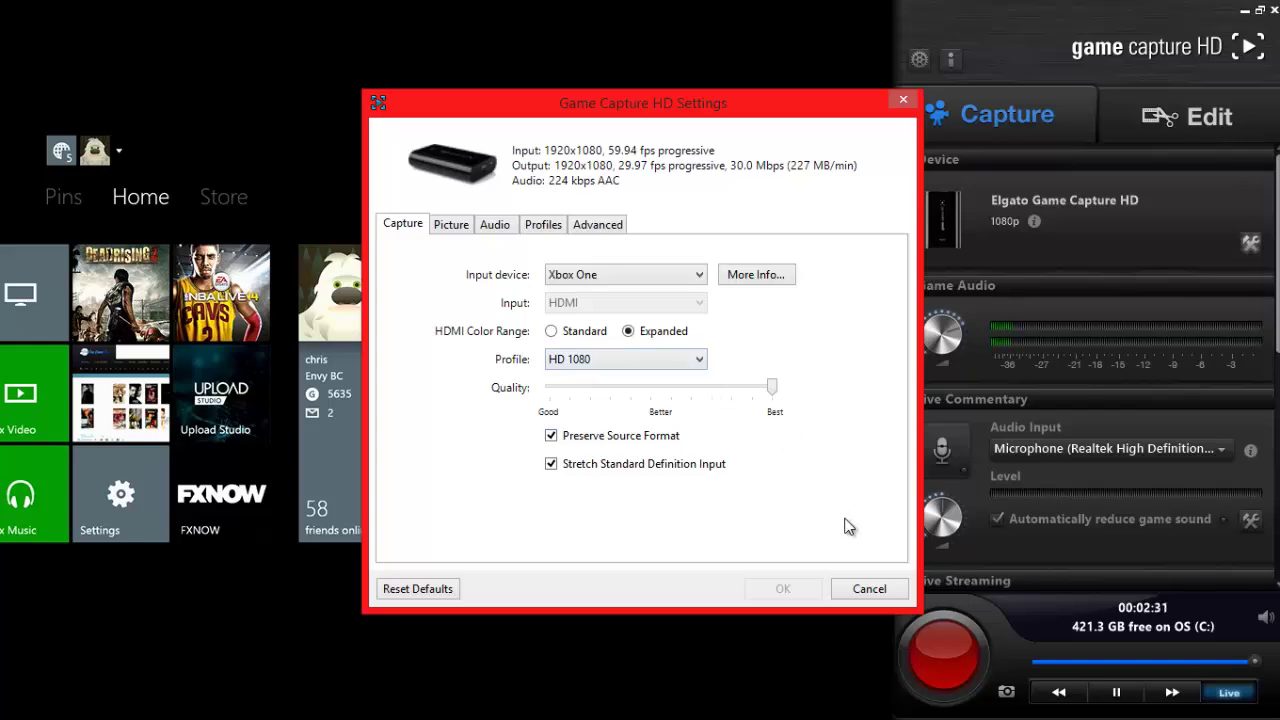
left_click(880, 591)
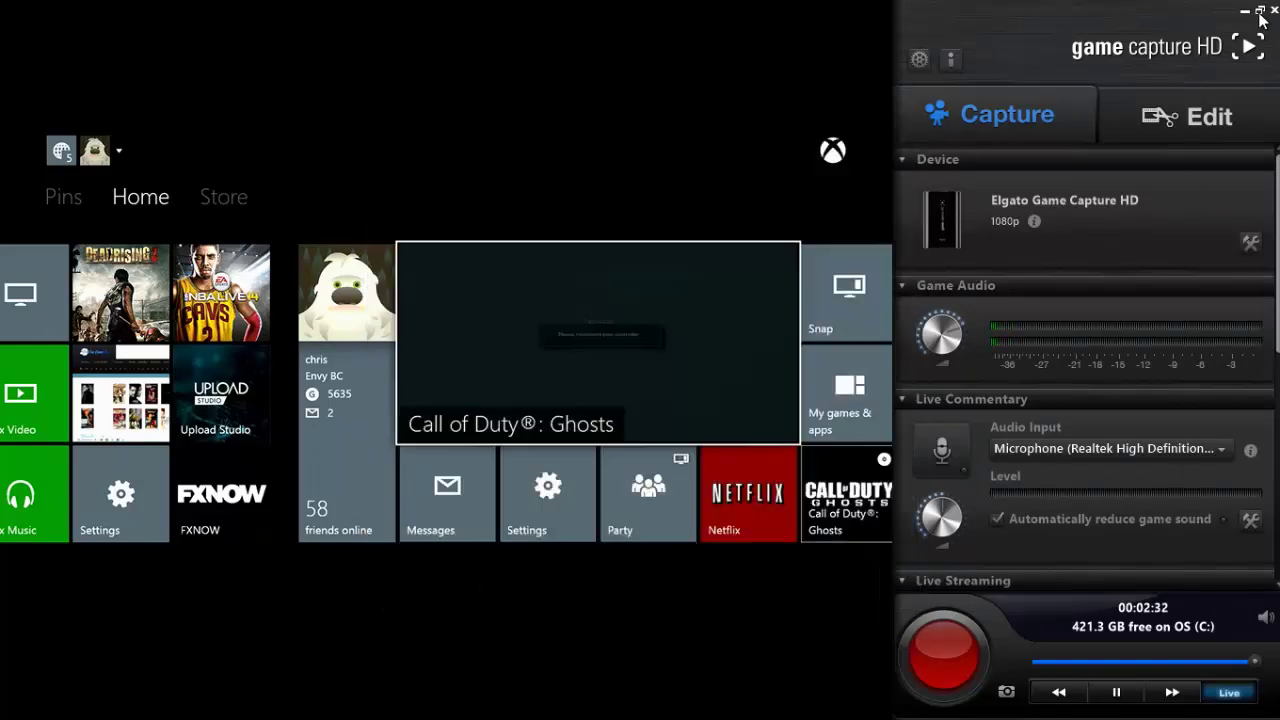
Step: Close Game Capture HD, then delete the Image, Video Capture Device and EL GATO sources
left_click(1274, 14)
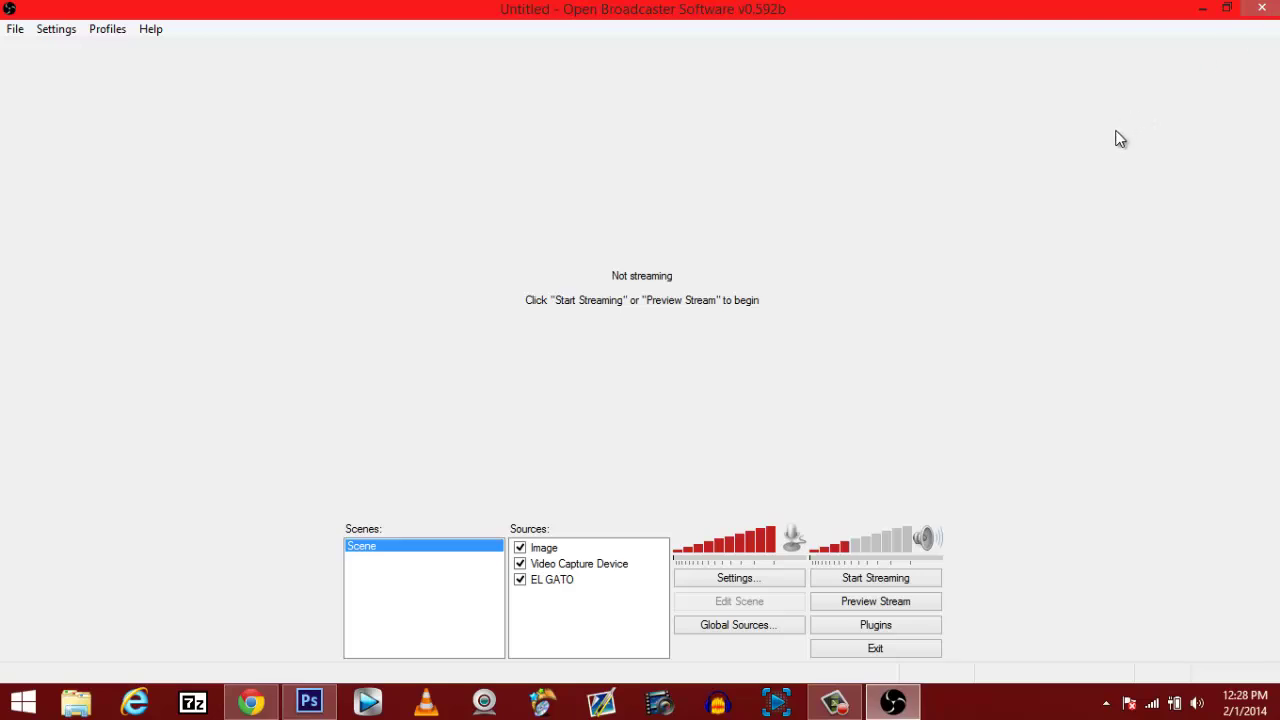
right_click(541, 552)
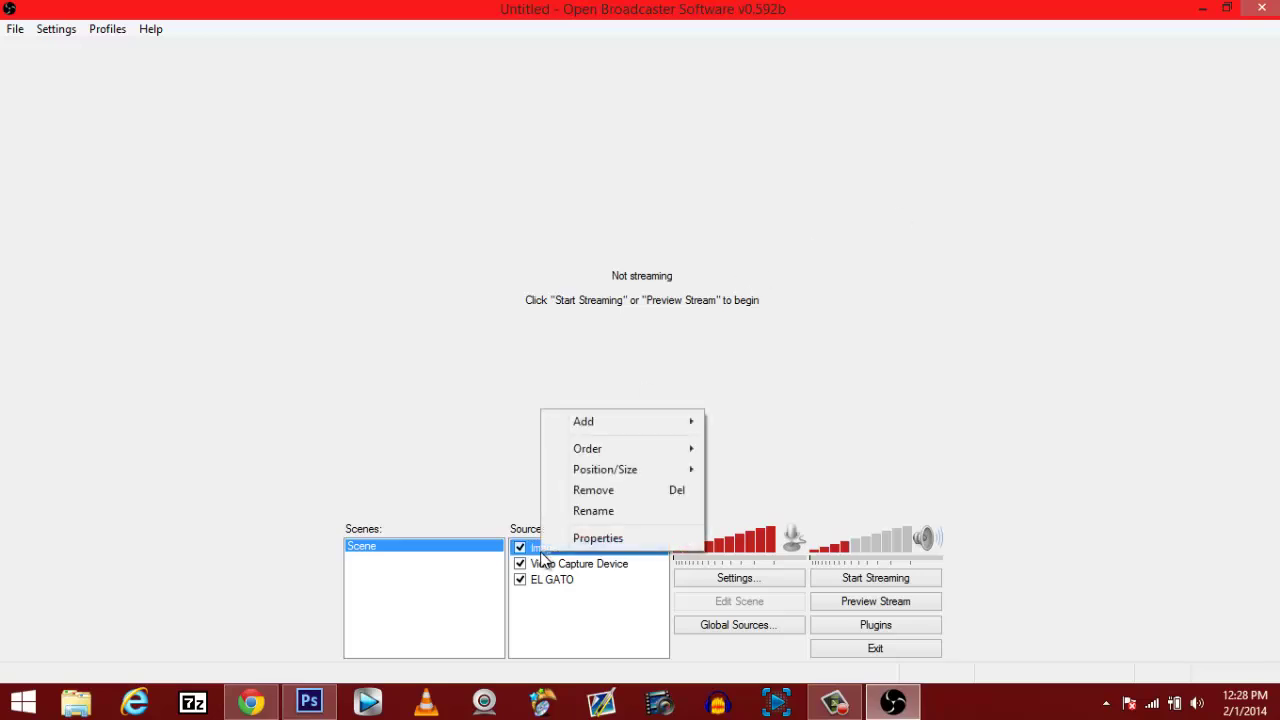
left_click(607, 491)
left_click(652, 407)
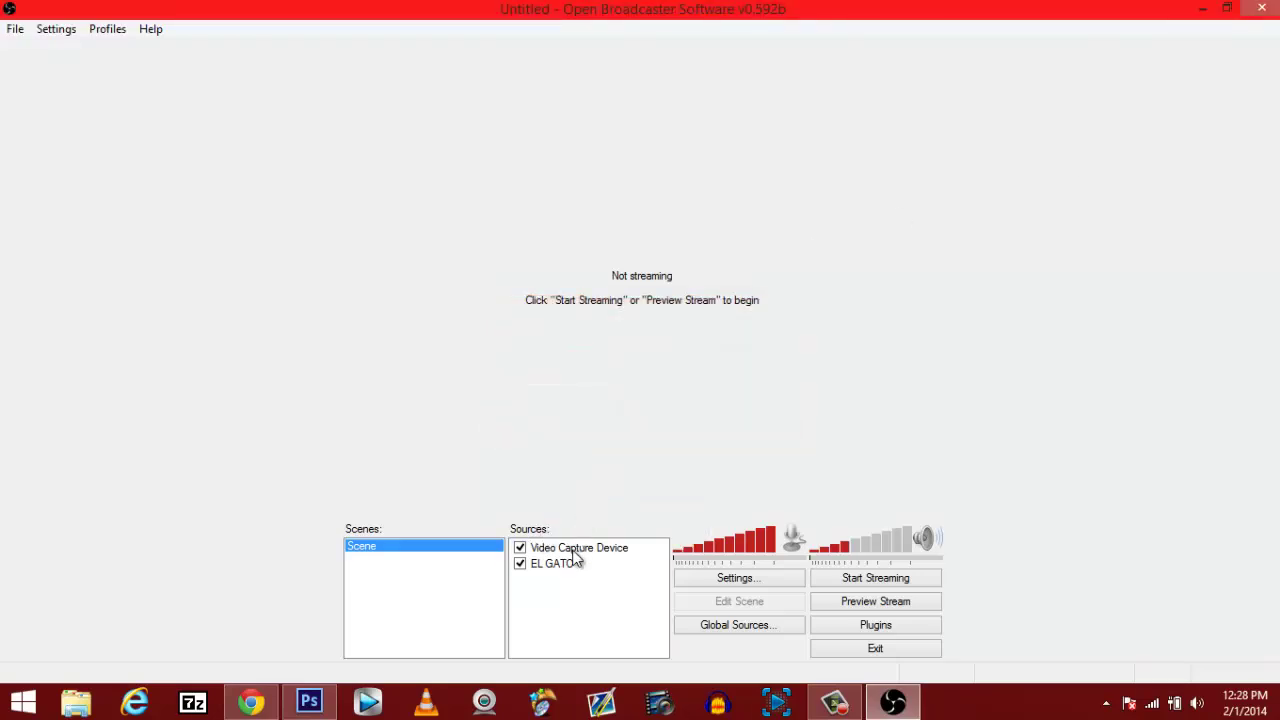
right_click(576, 550)
left_click(605, 495)
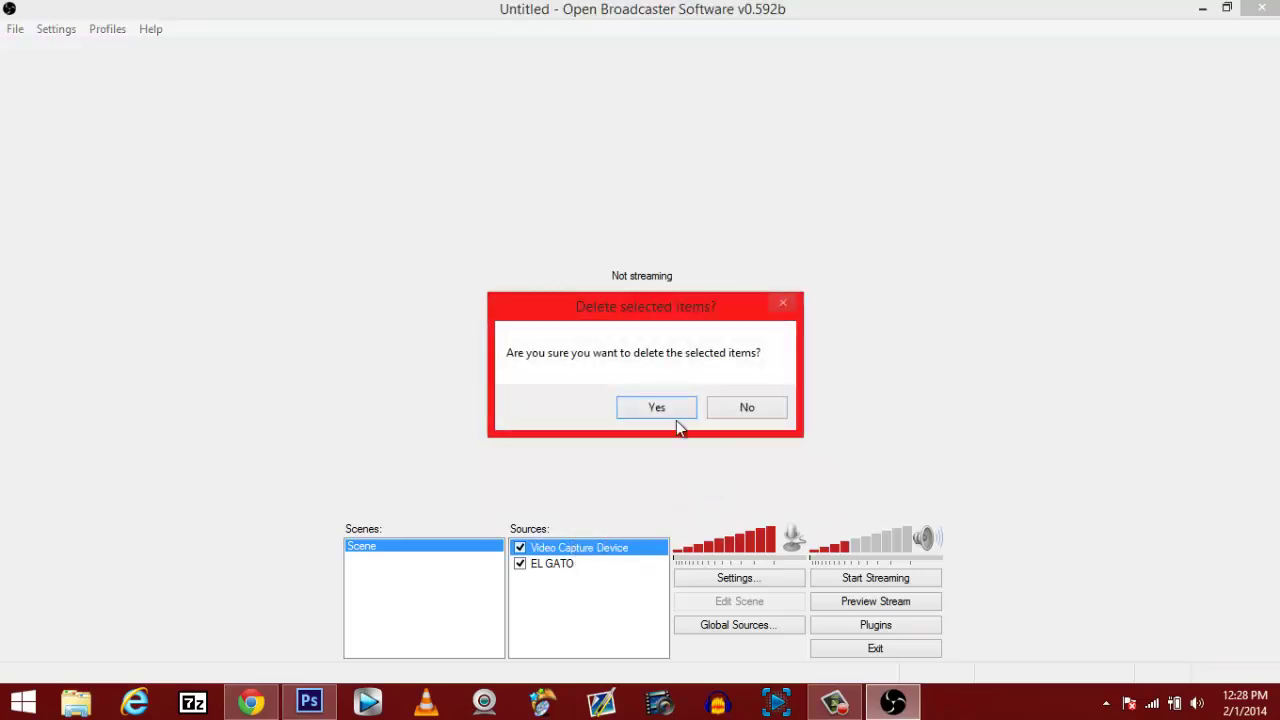
left_click(658, 407)
right_click(569, 548)
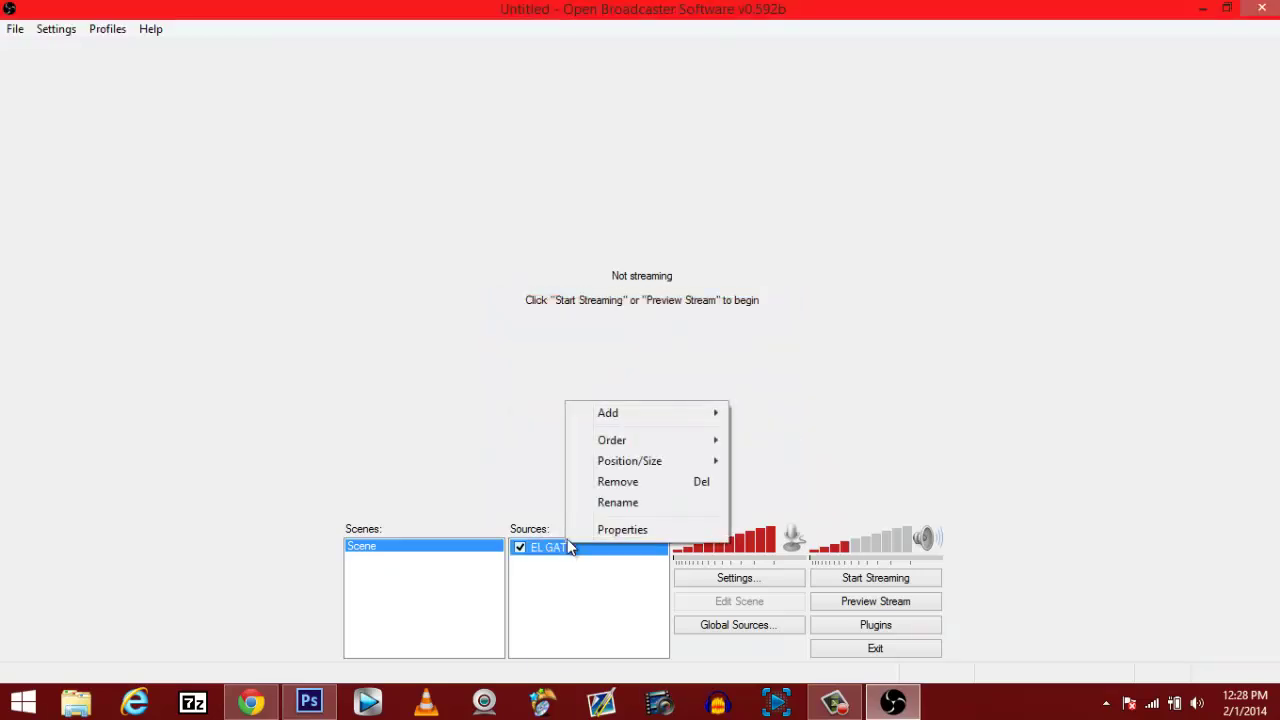
left_click(610, 486)
left_click(677, 416)
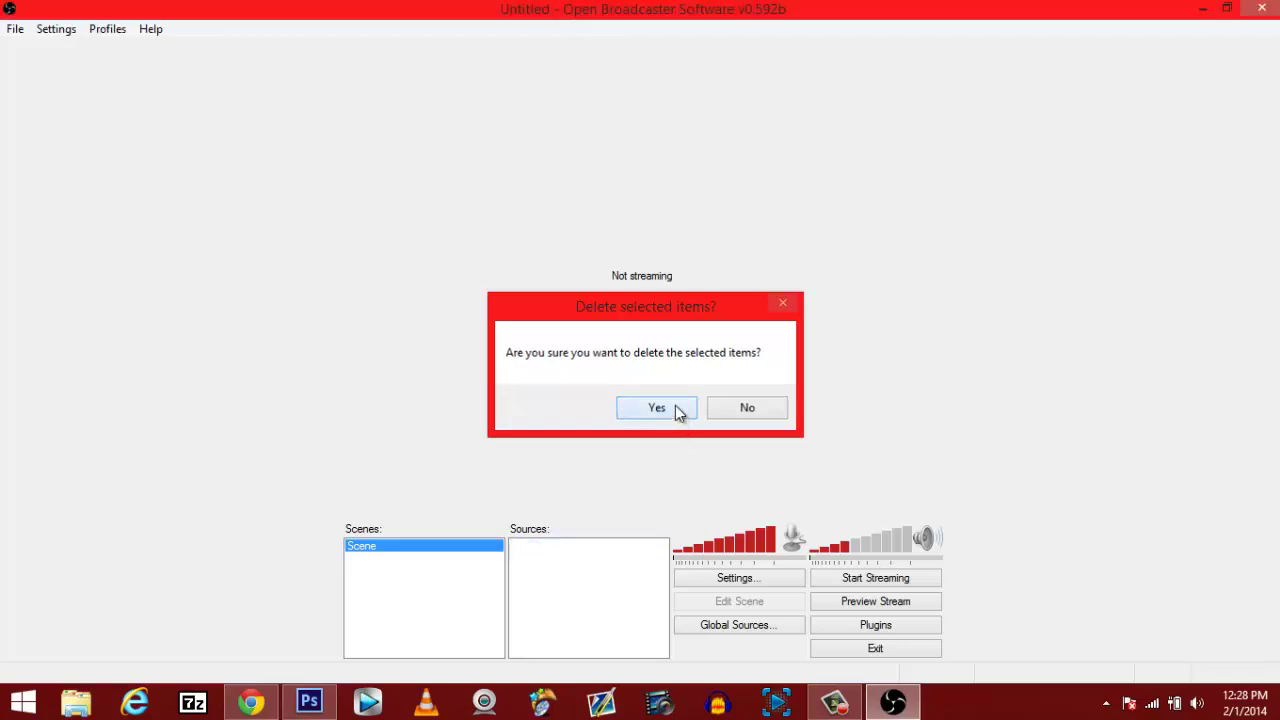
Step: Start a new global Video Capture Device source named 'EL GATO 2'
left_click(706, 627)
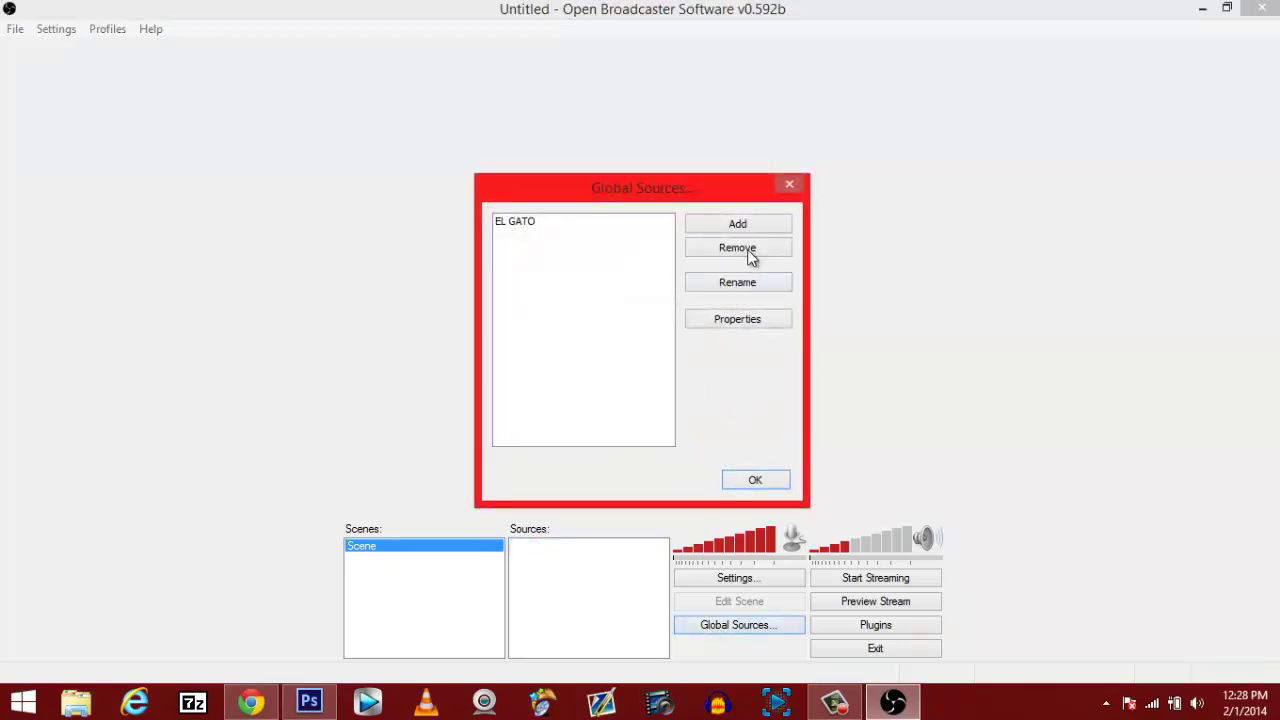
left_click(748, 226)
left_click(819, 334)
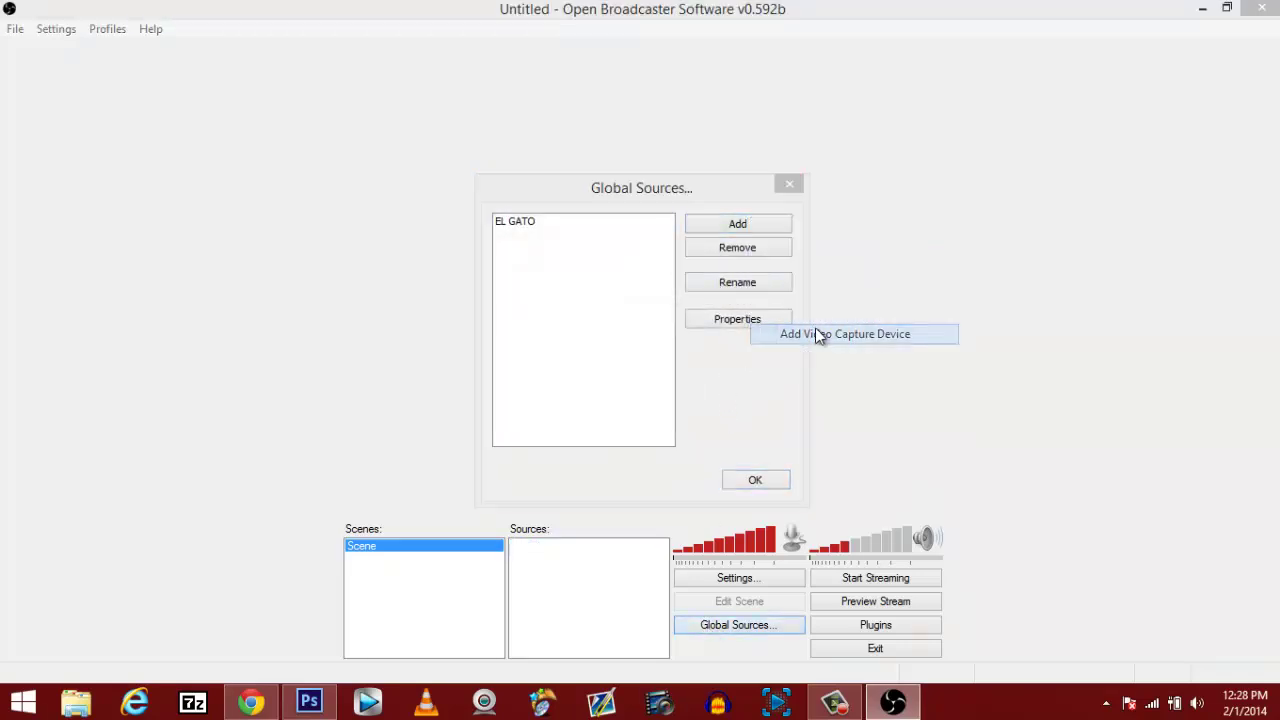
type("EL")
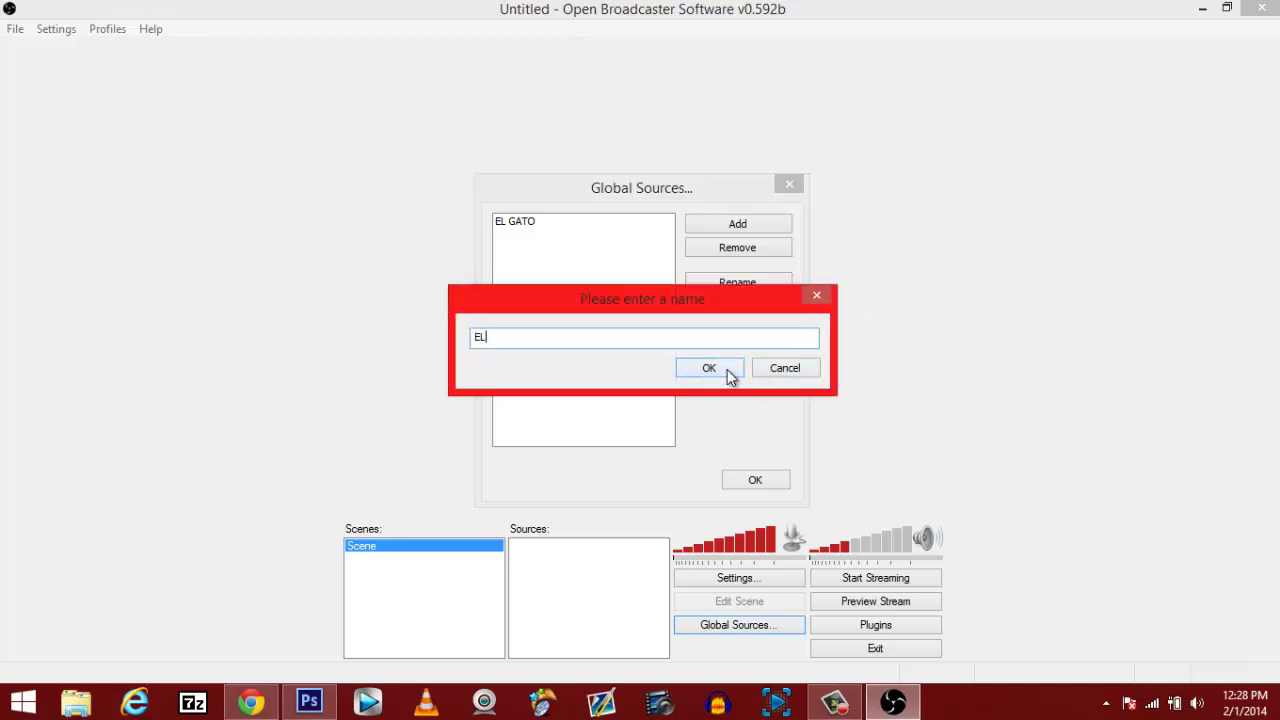
type(" GATO 3")
key("BackSpace")
type("2")
left_click(709, 368)
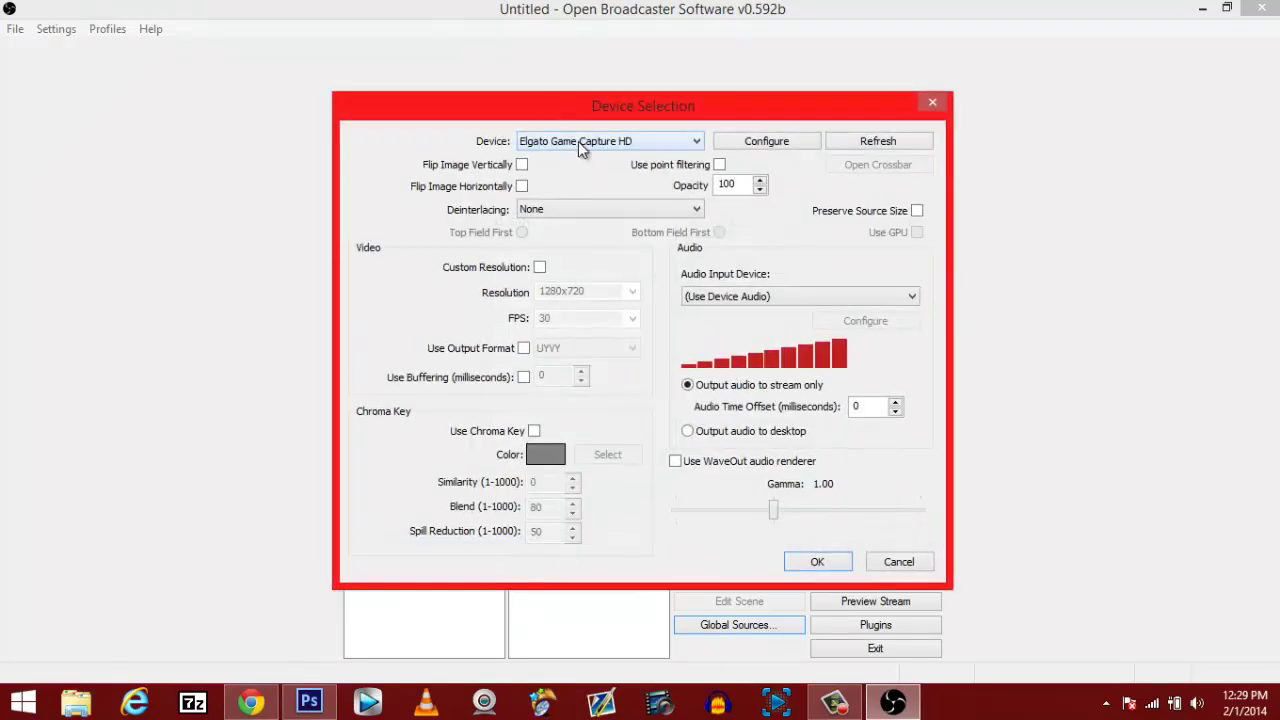
Step: Choose Elgato Game Capture HD, dismiss the duplicate-device error and cancel the new source
left_click(585, 143)
left_click(585, 154)
left_click(820, 565)
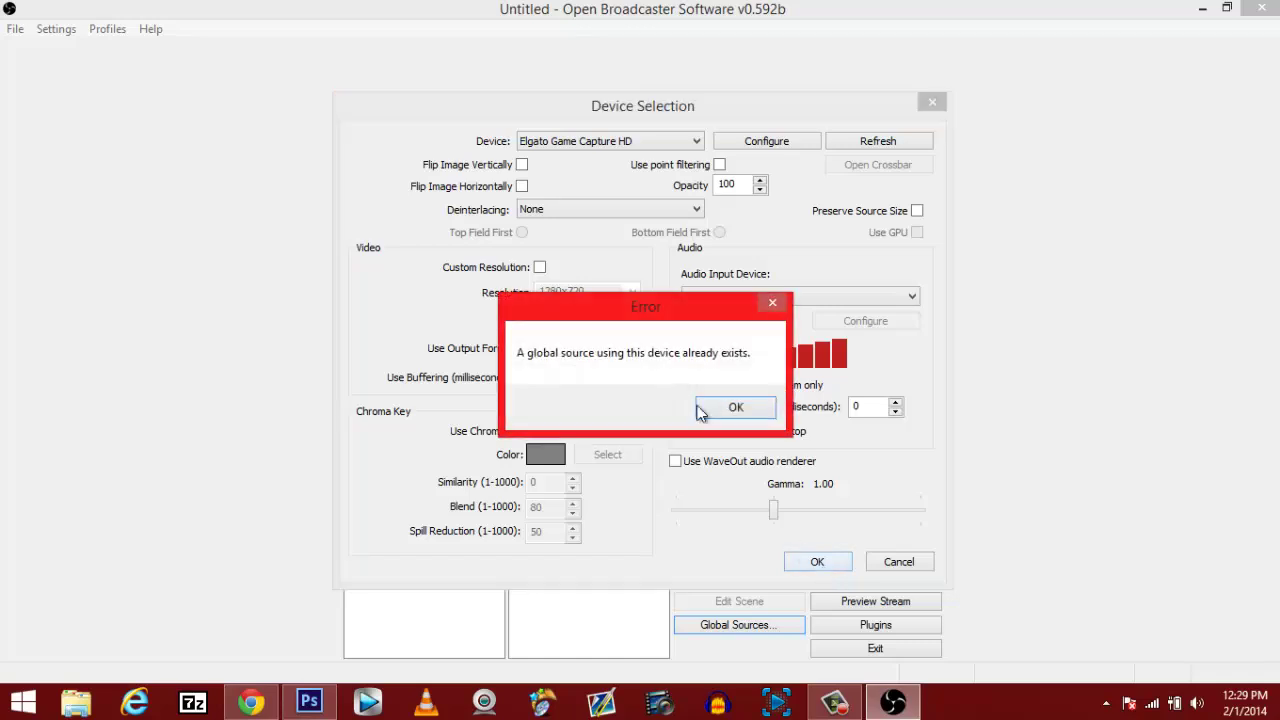
left_click(700, 410)
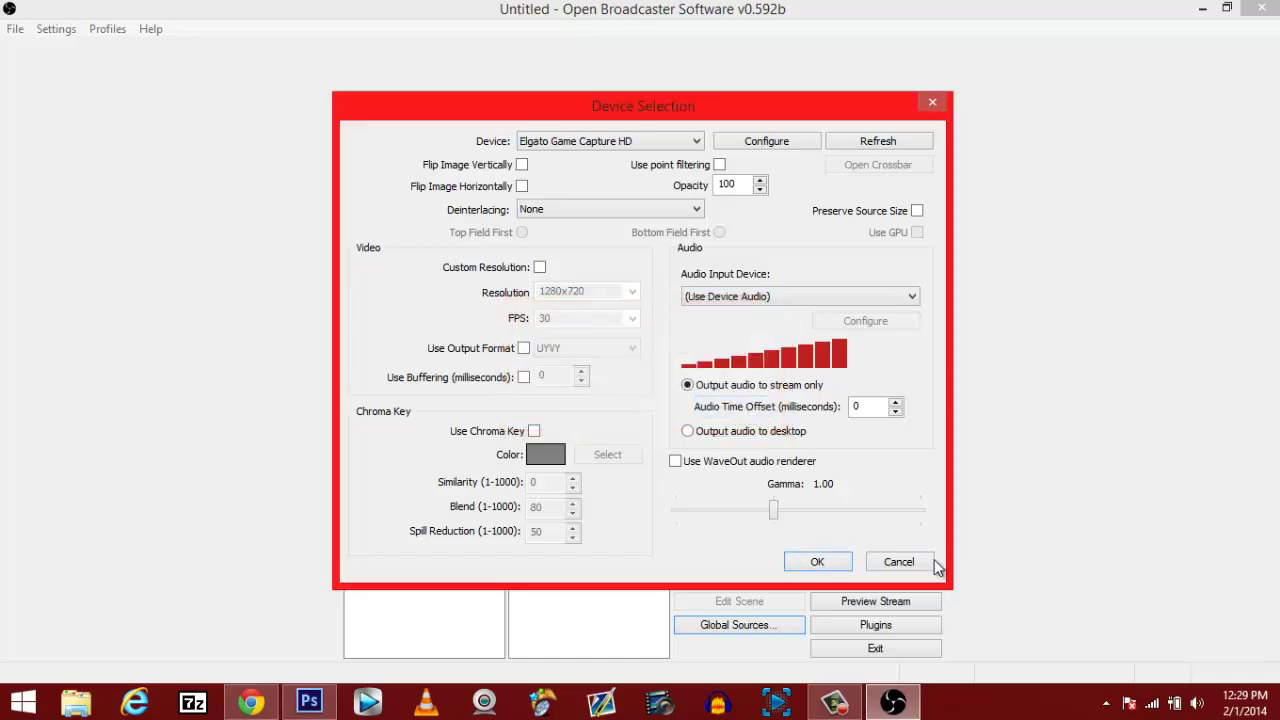
left_click(900, 563)
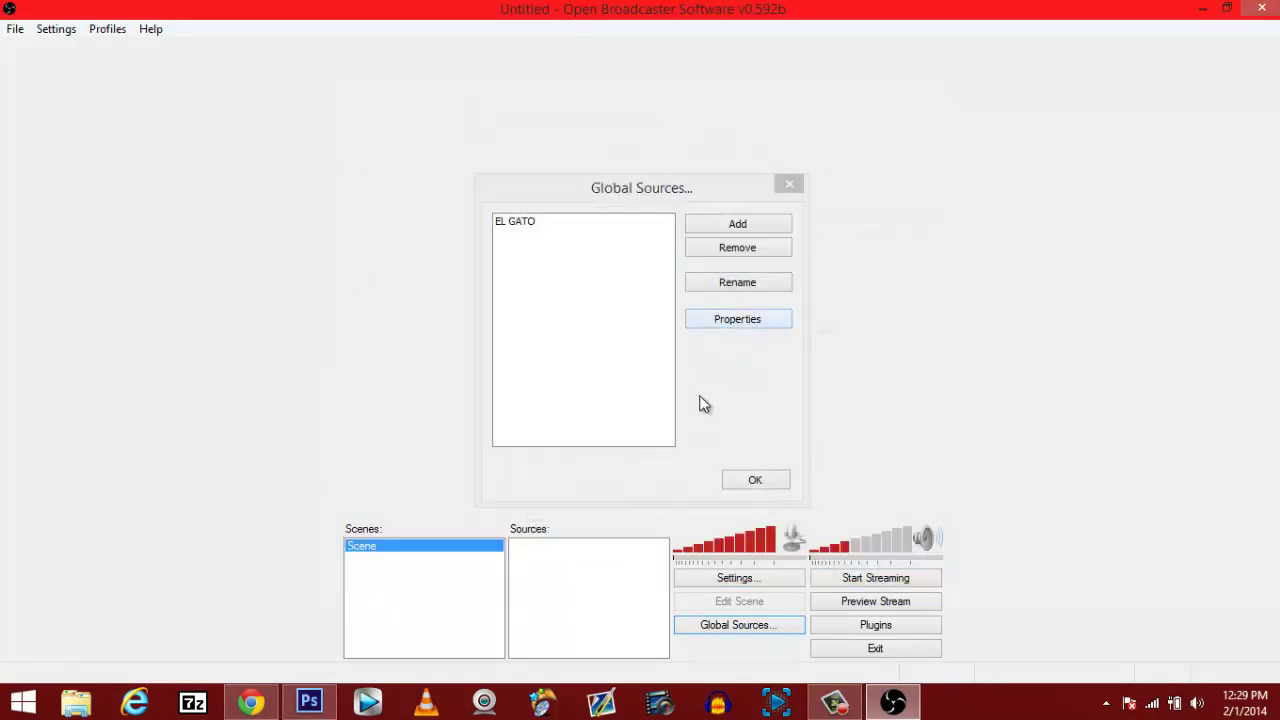
Step: Add the EL GATO global source to the scene
left_click(763, 481)
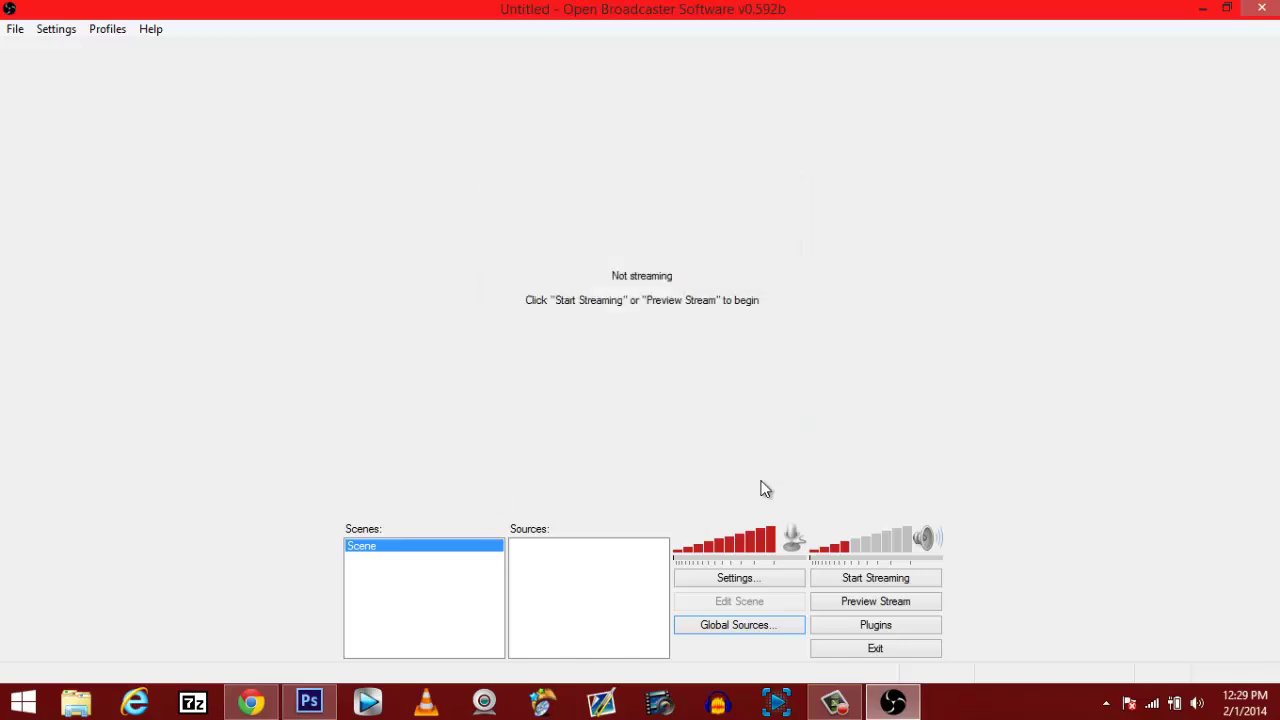
right_click(524, 629)
mouse_move(560, 642)
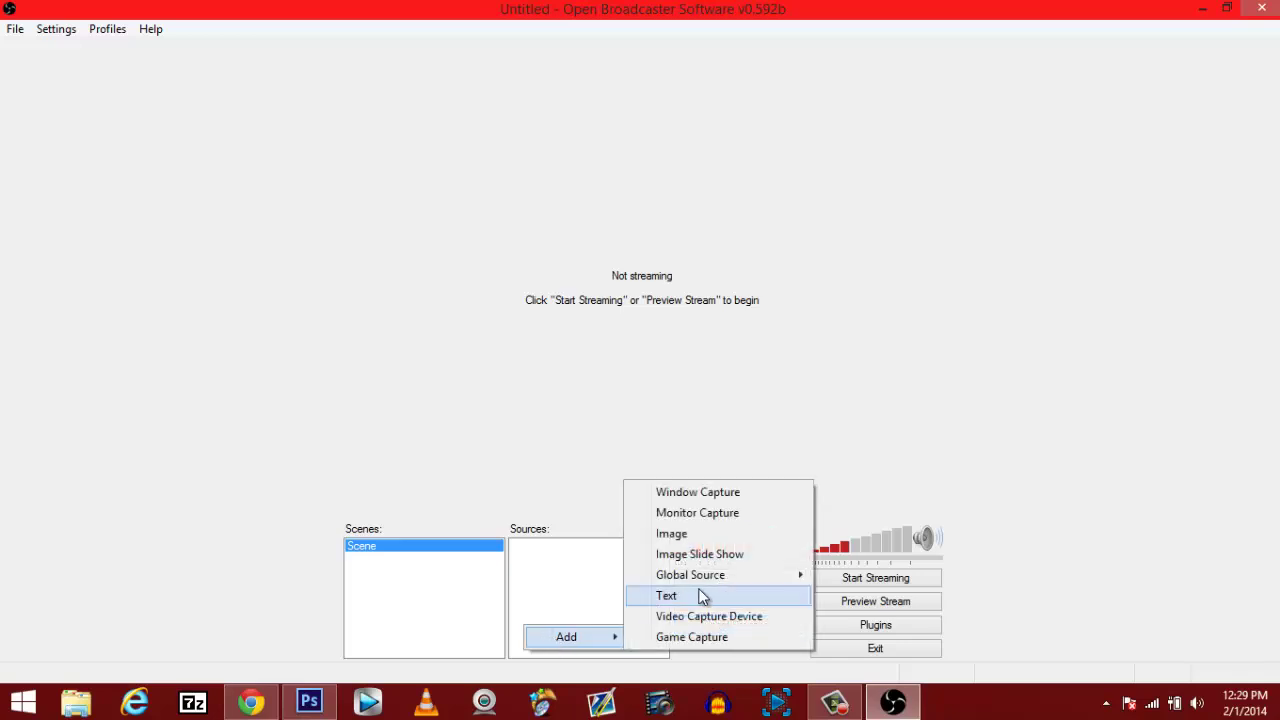
mouse_move(718, 585)
left_click(869, 573)
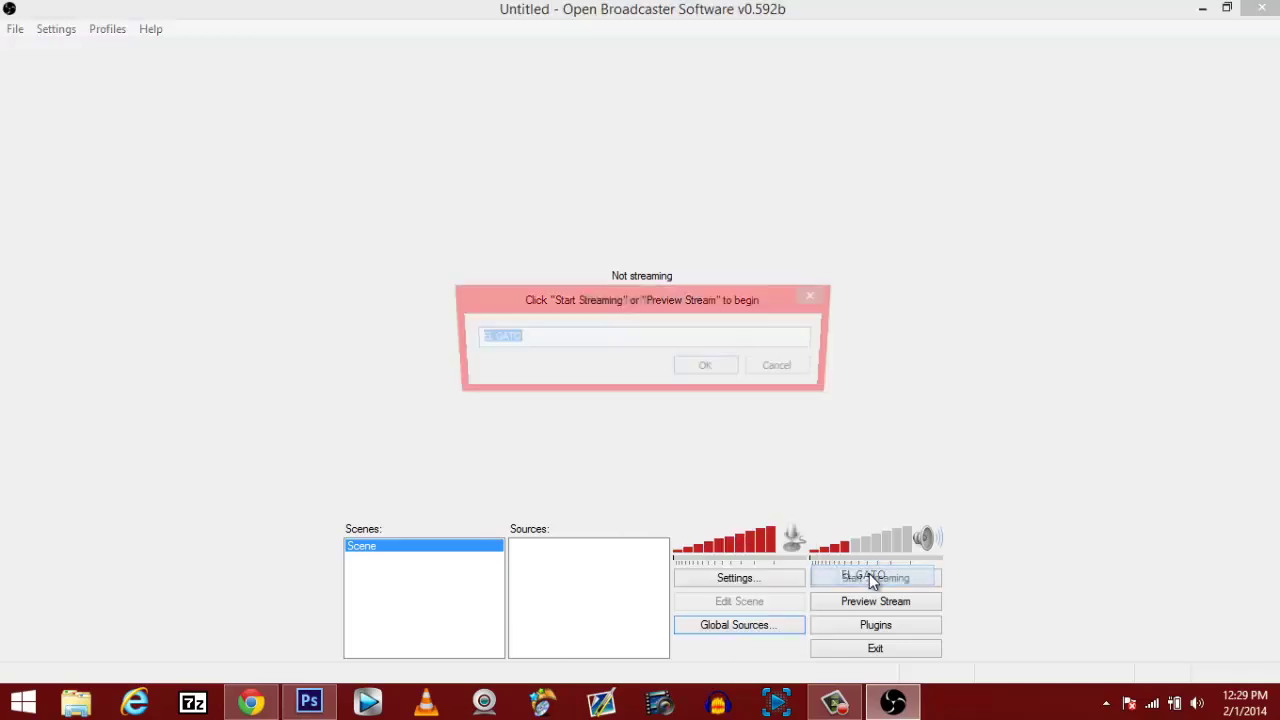
left_click(712, 368)
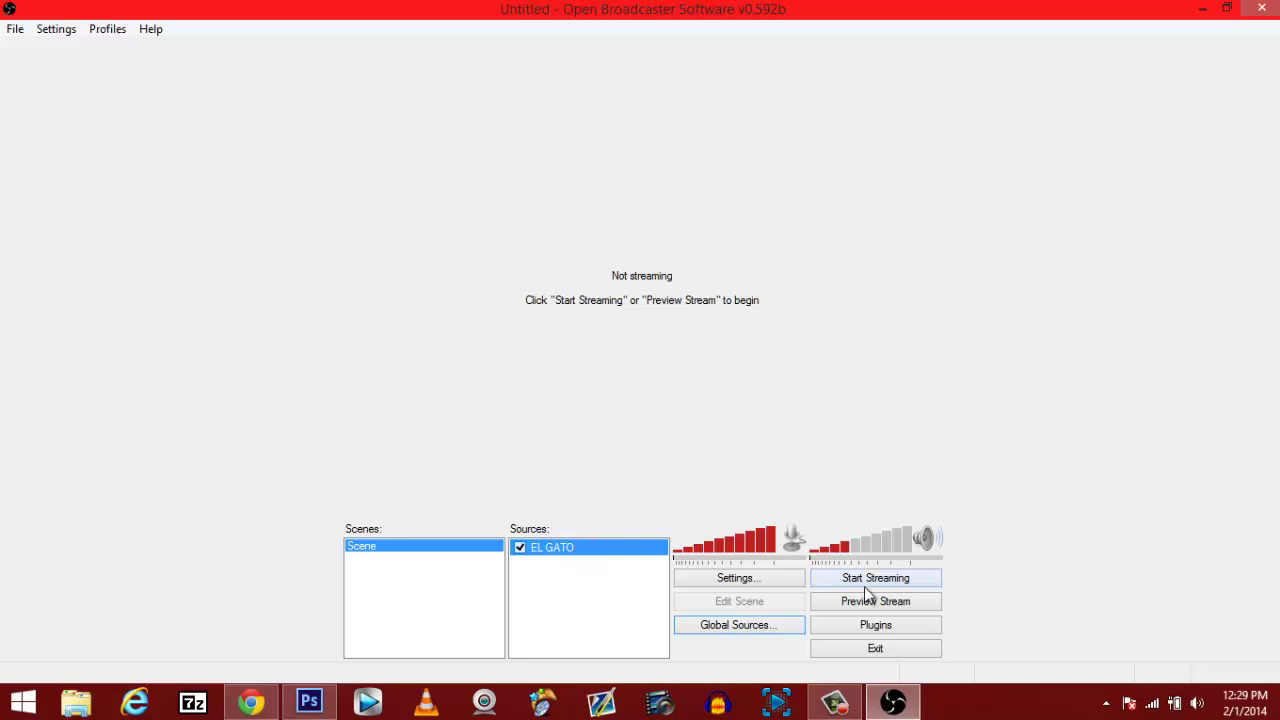
Step: Preview the stream and stretch the Xbox capture to fill the whole preview
left_click(845, 605)
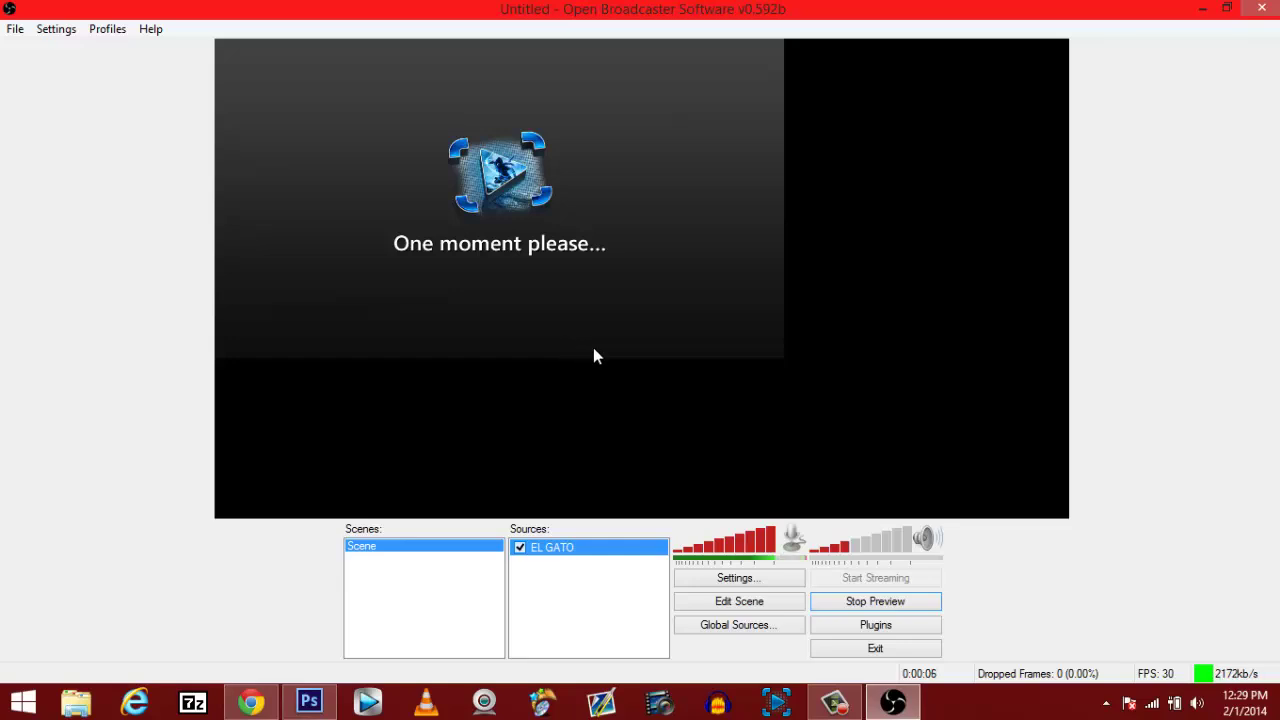
left_click(712, 599)
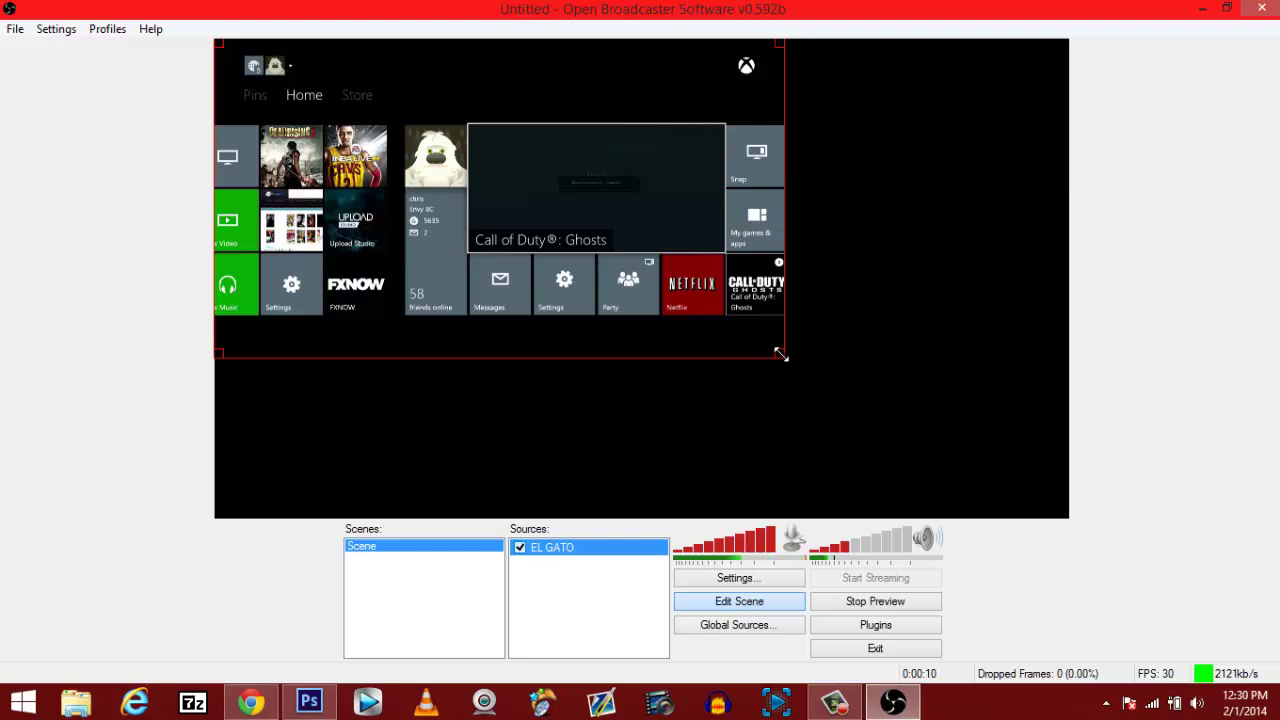
left_click_drag(783, 355, 1063, 497)
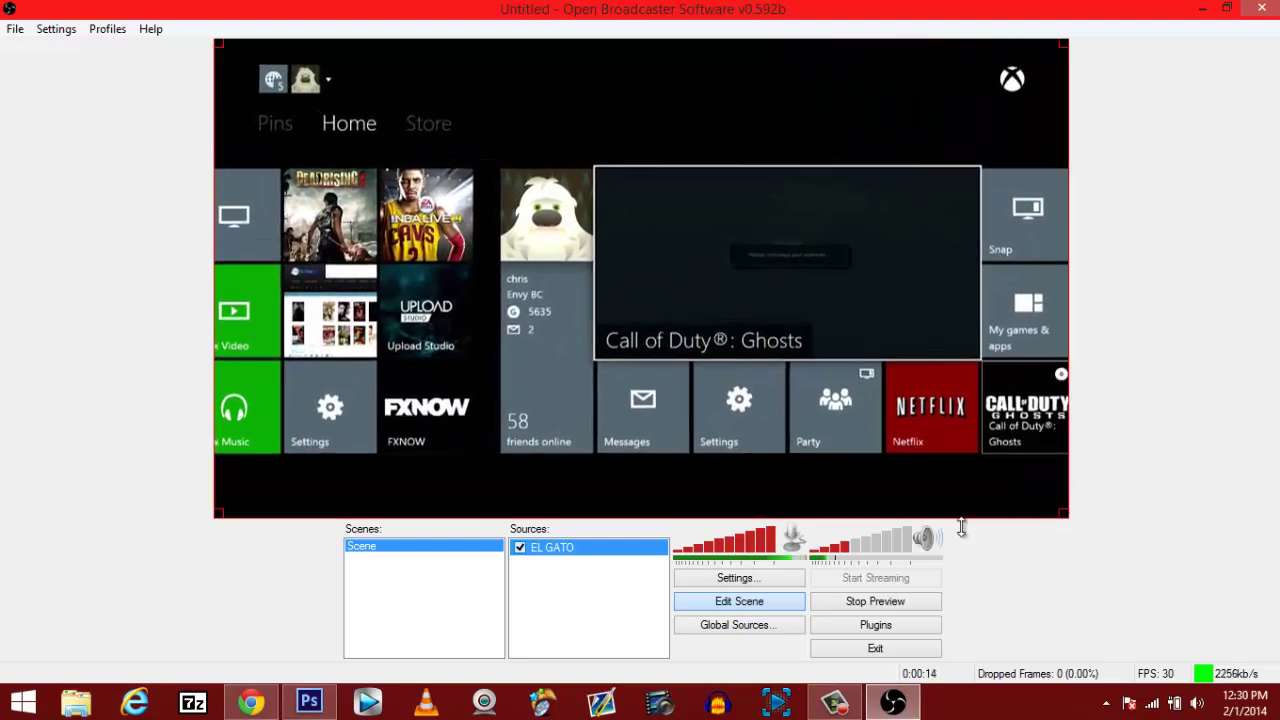
left_click(766, 605)
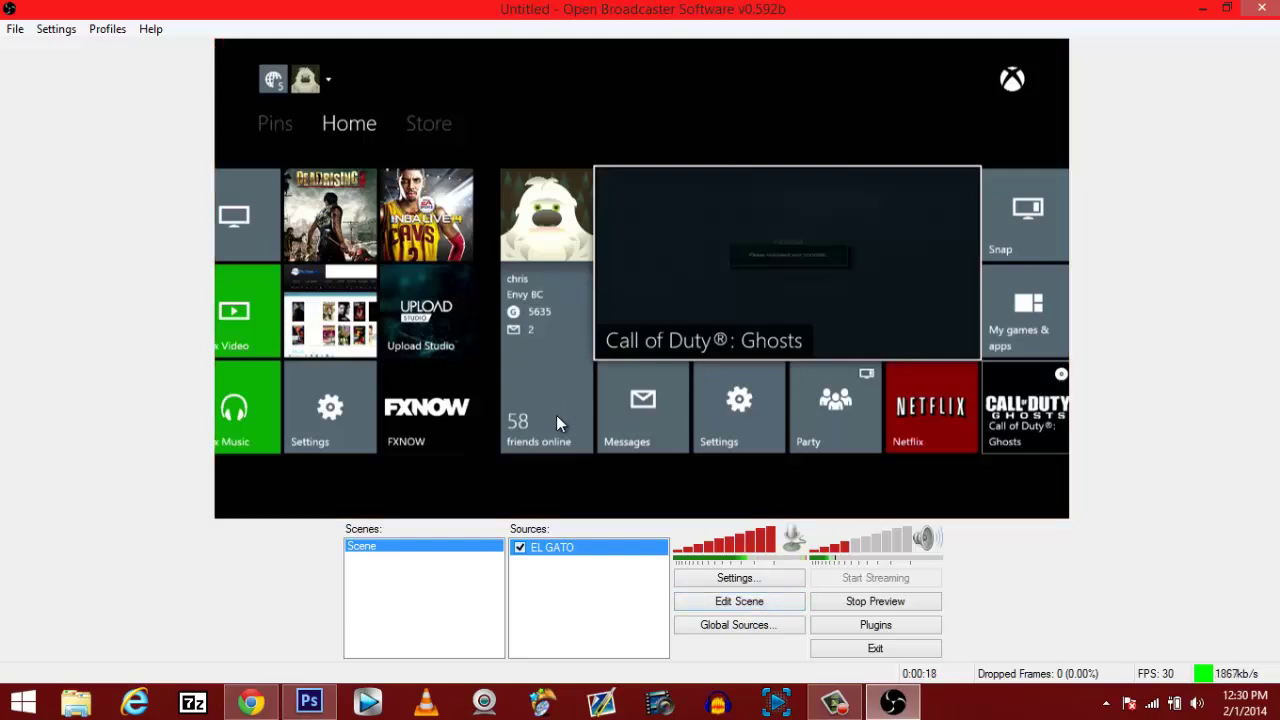
Step: Open EL GATO's properties and the Elgato device's Configure panel
right_click(550, 546)
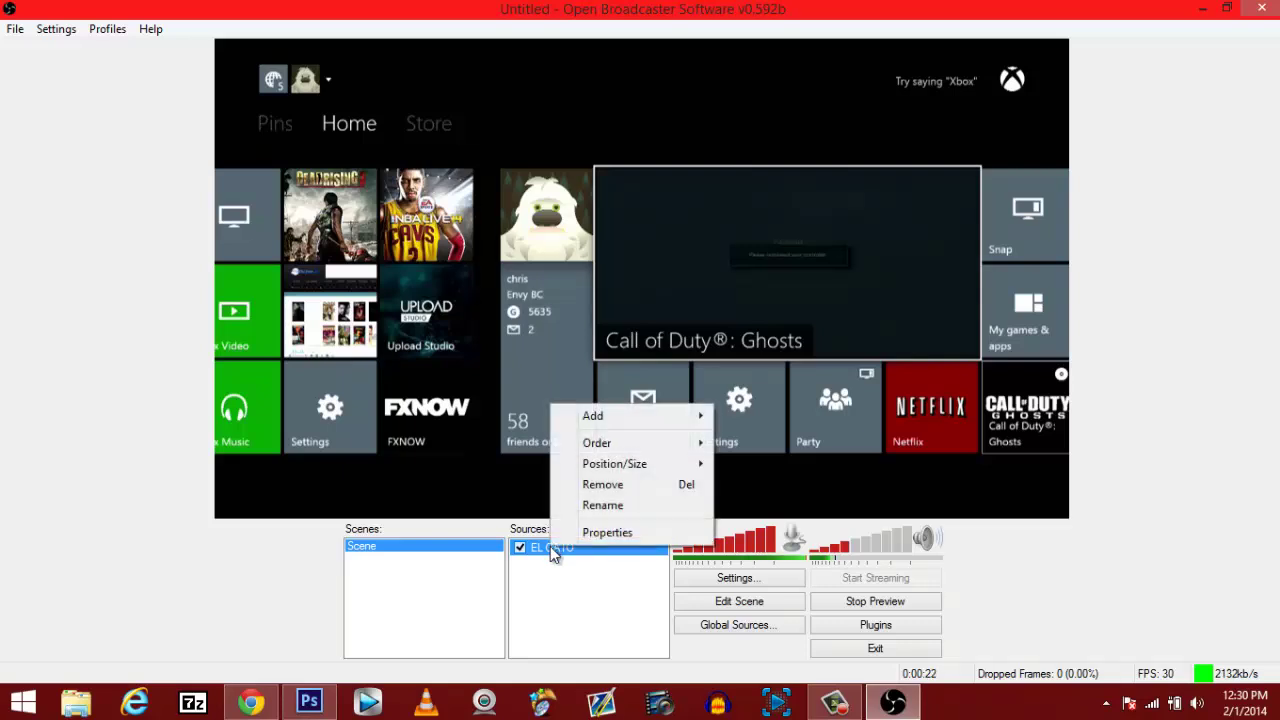
left_click(600, 533)
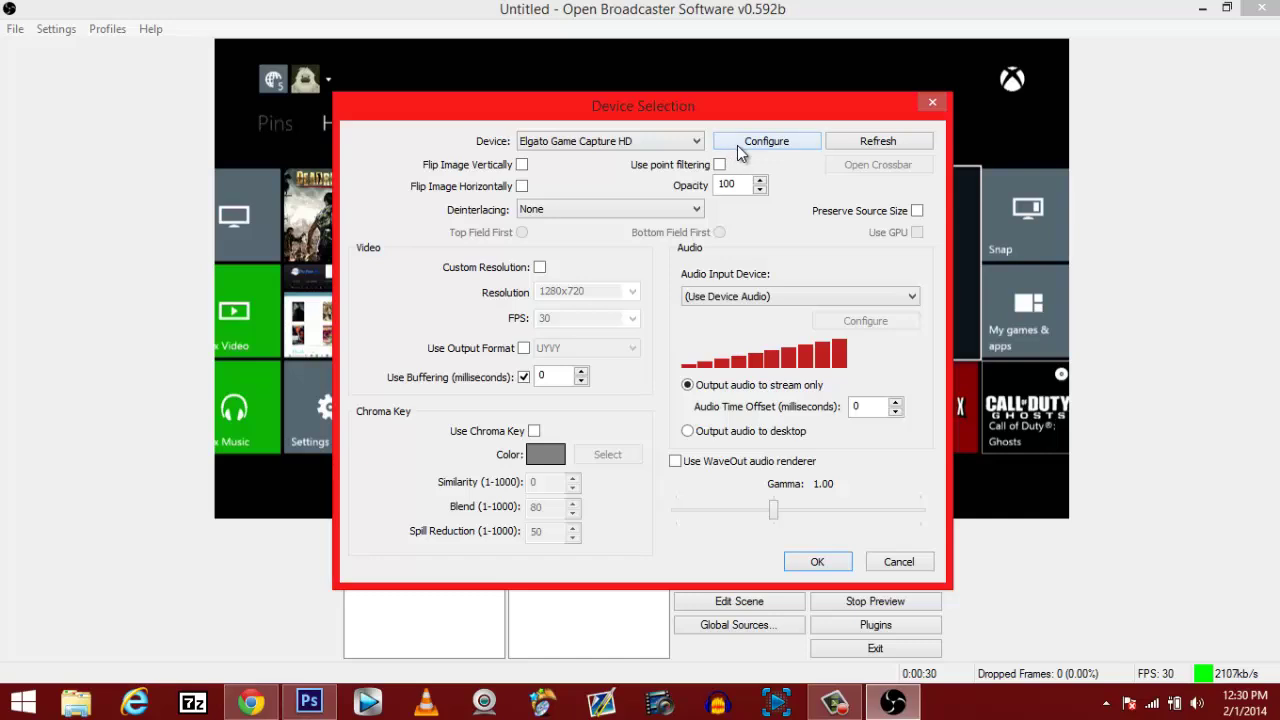
left_click(766, 141)
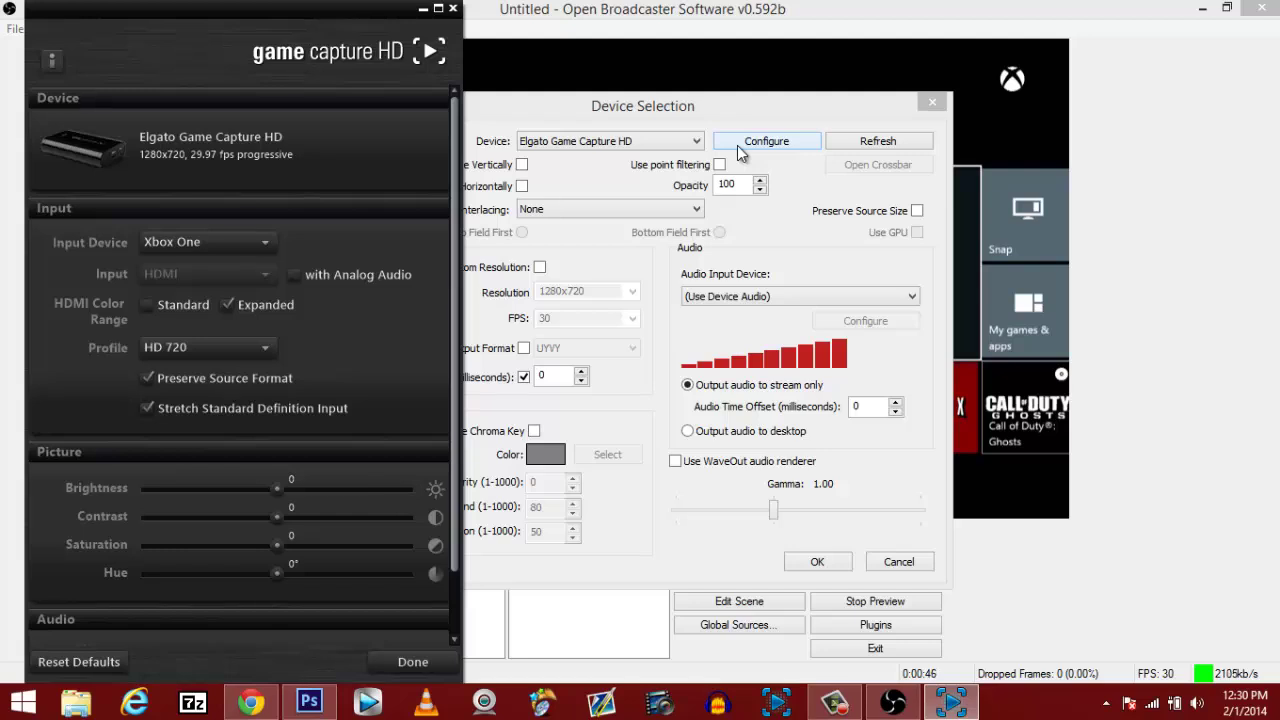
Step: Reopen the Elgato capture settings and keep Xbox One as the input device
left_click(738, 143)
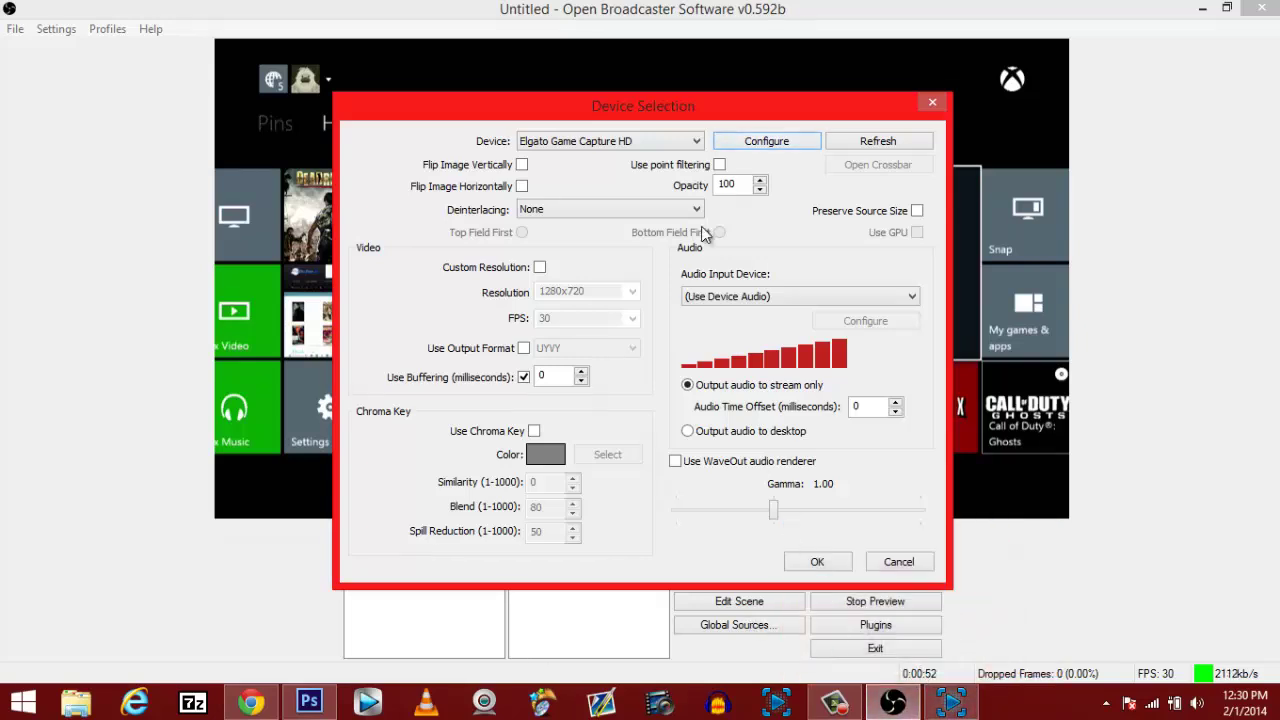
left_click(750, 143)
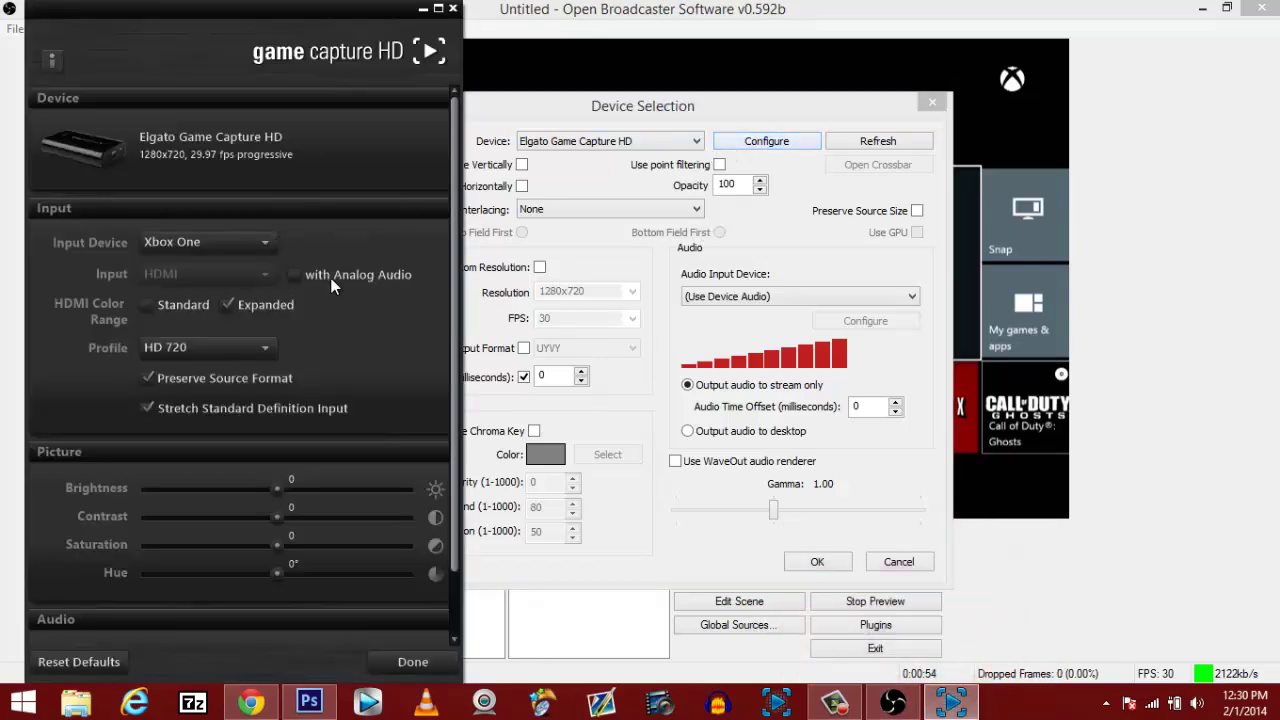
left_click(215, 243)
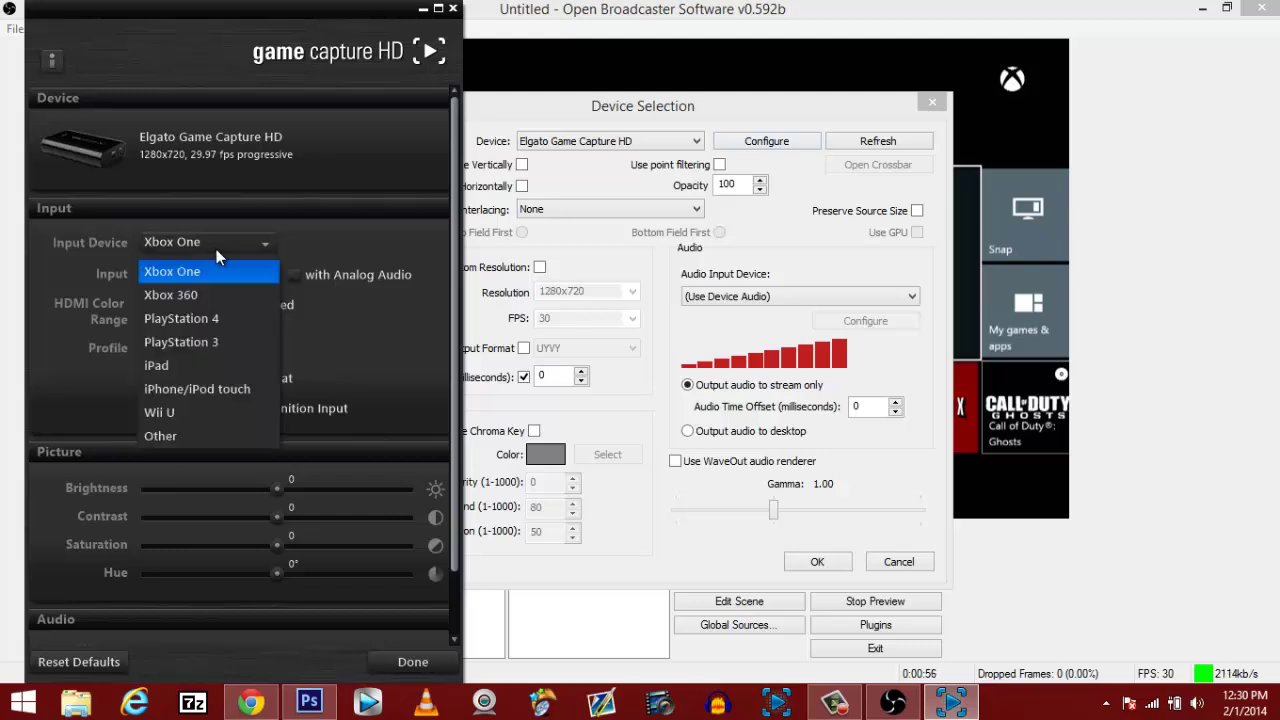
left_click(216, 249)
left_click(216, 249)
left_click(87, 253)
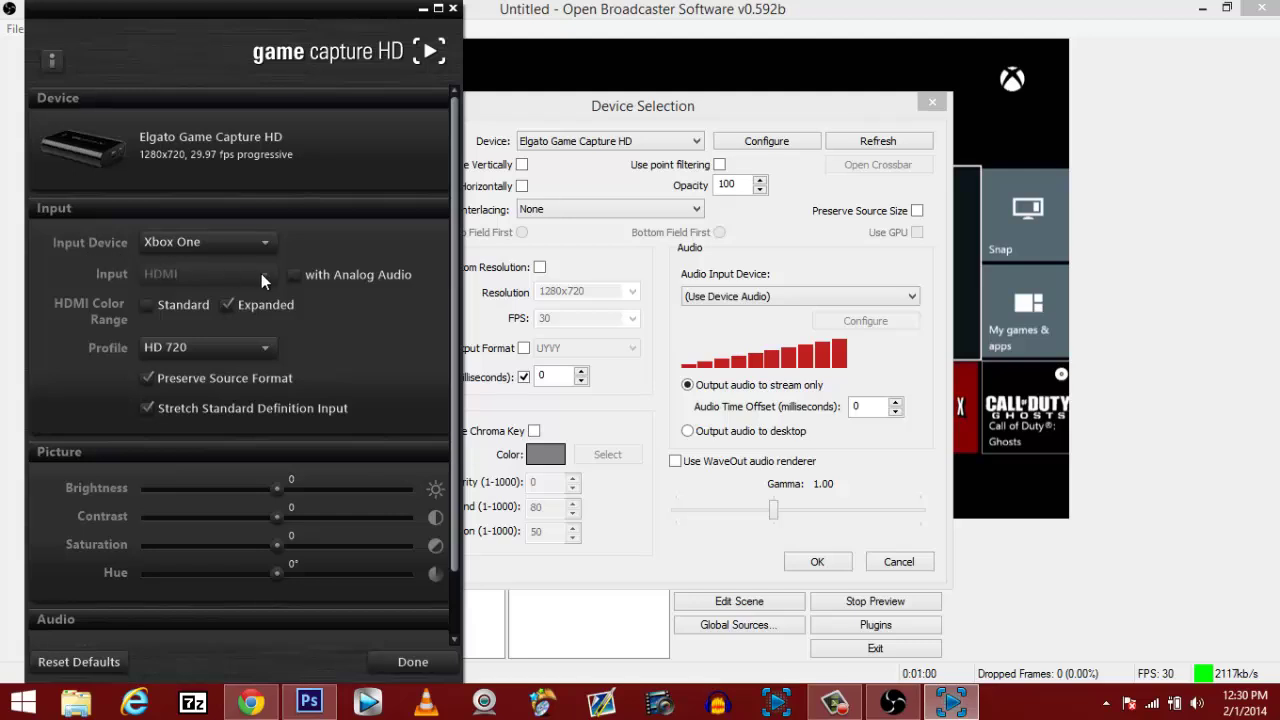
Step: Keep the HD 720 profile and close the Elgato capture settings with Done
left_click(206, 347)
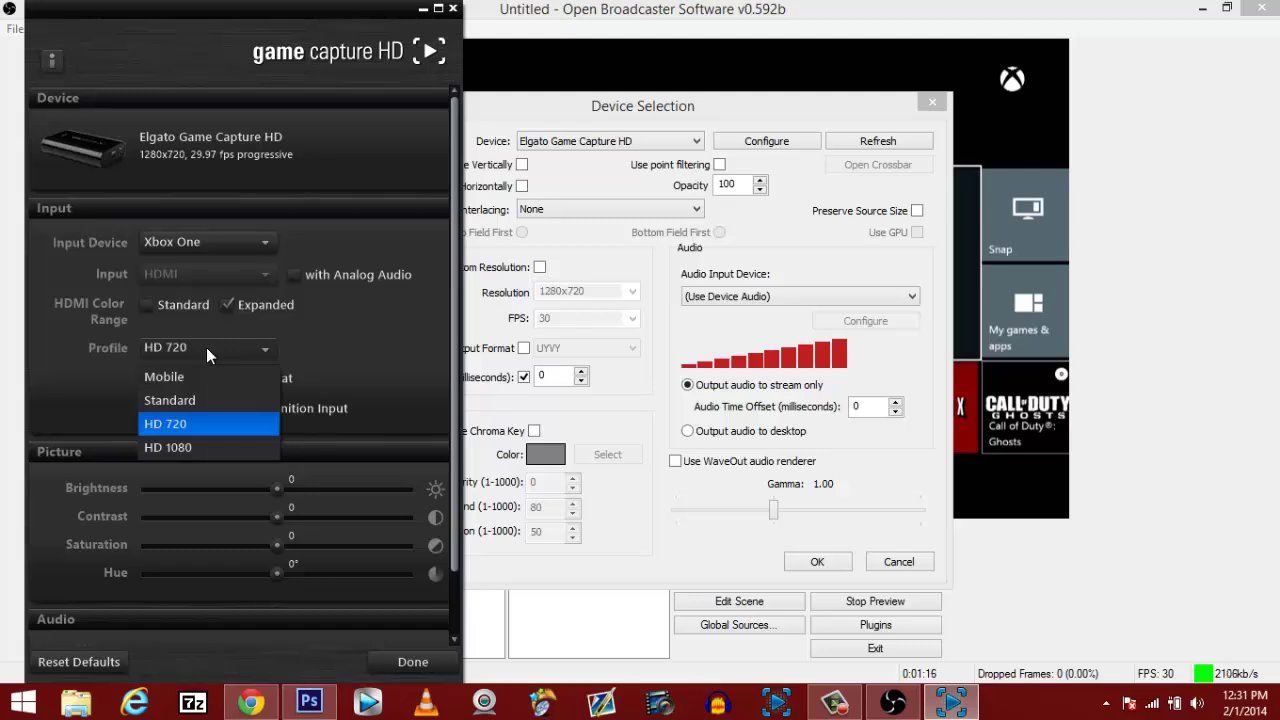
left_click(420, 364)
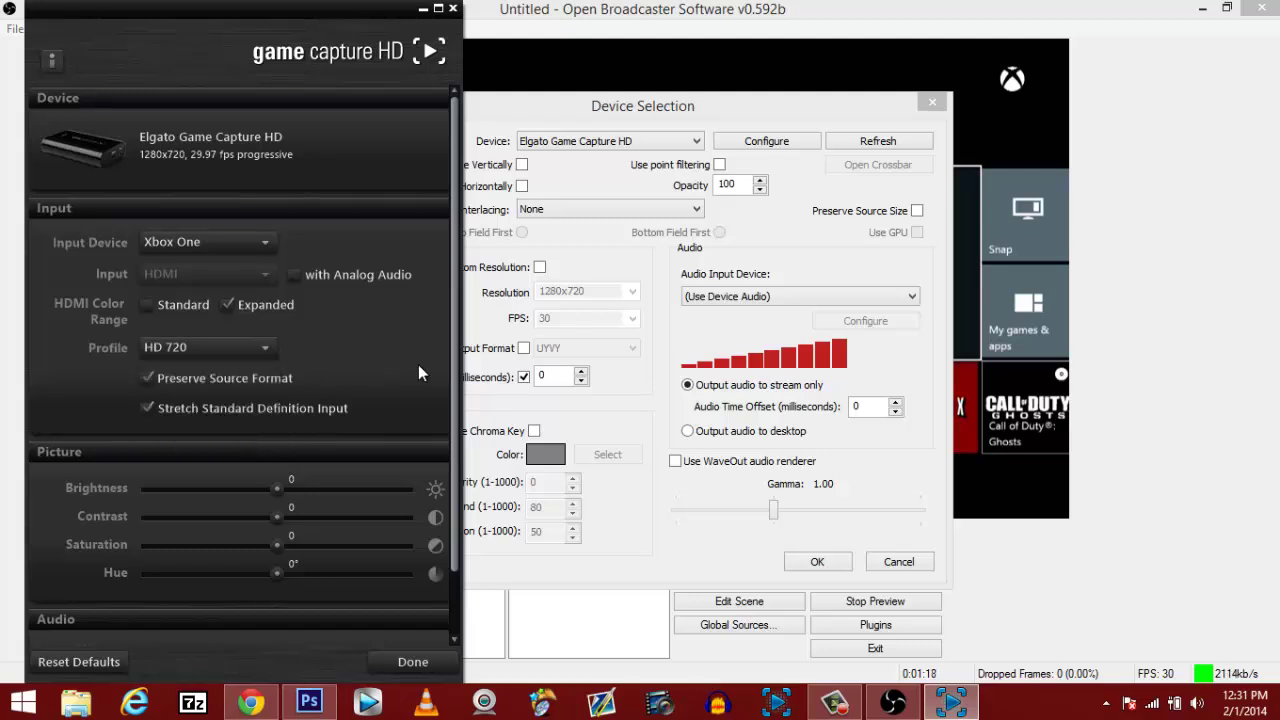
left_click_drag(450, 364, 451, 430)
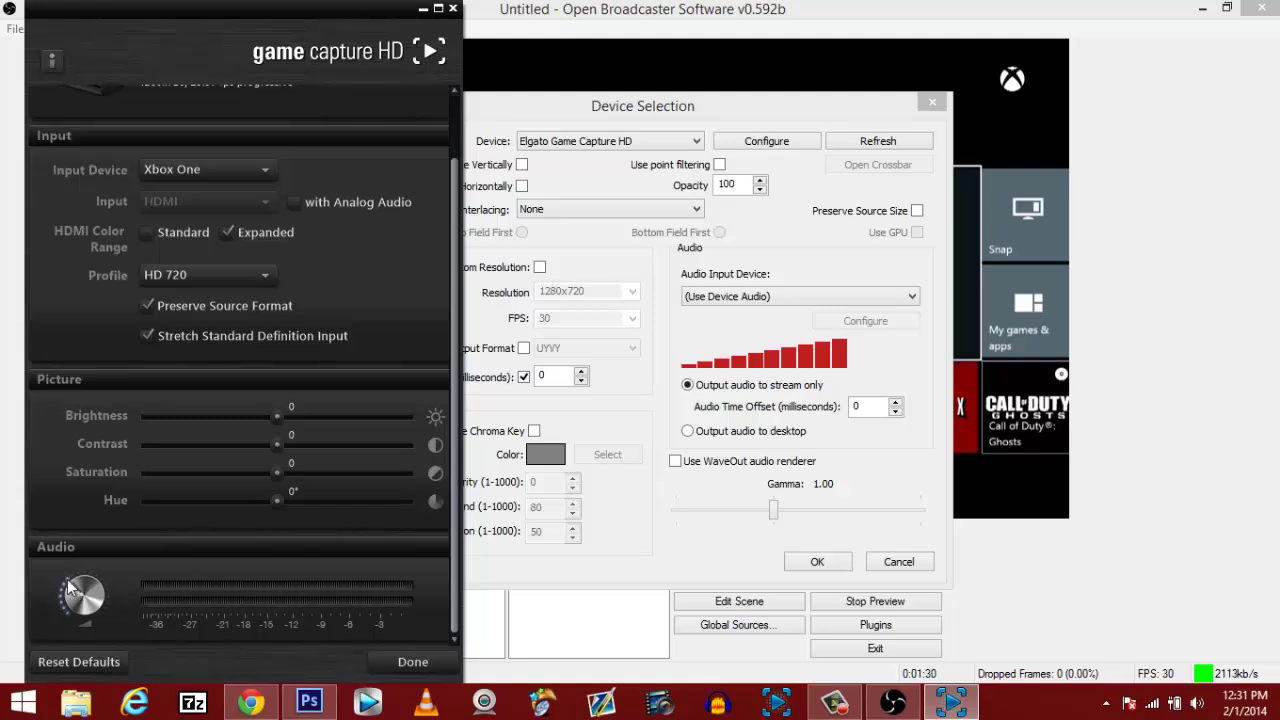
mouse_move(64, 587)
left_click(411, 661)
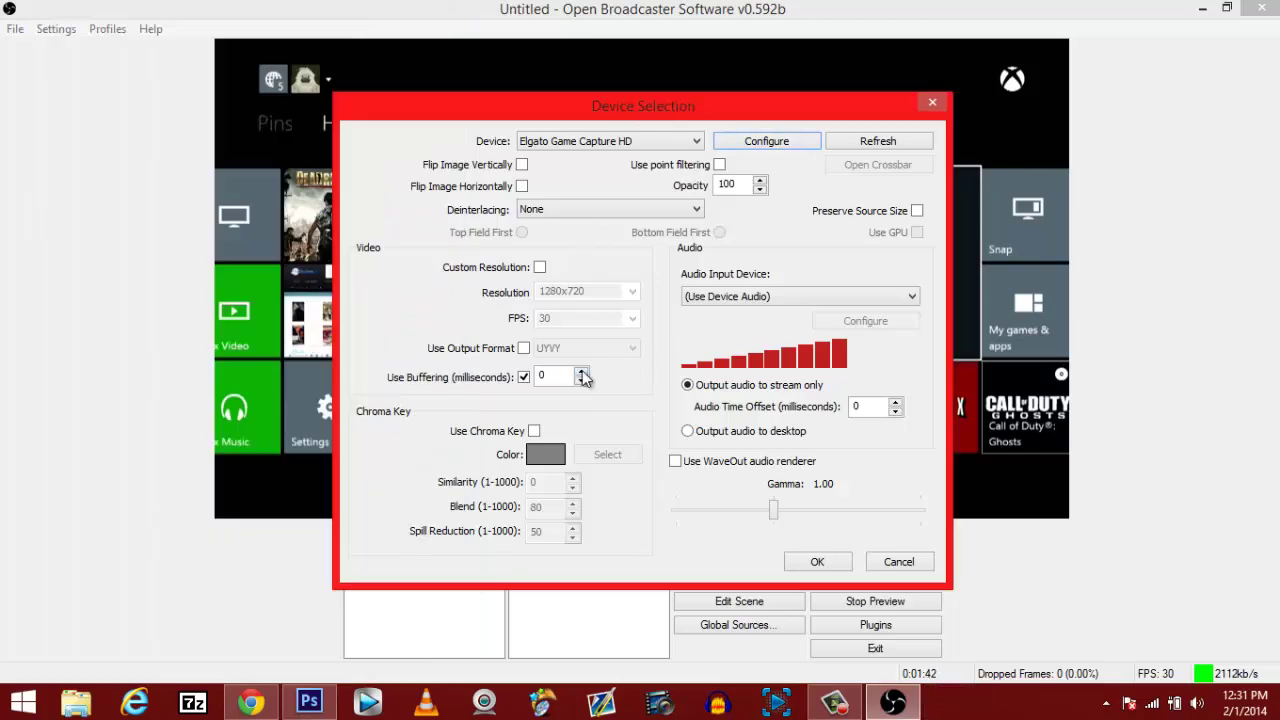
Step: Confirm the EL GATO device settings and add an Image source named 'overlay'
left_click(812, 561)
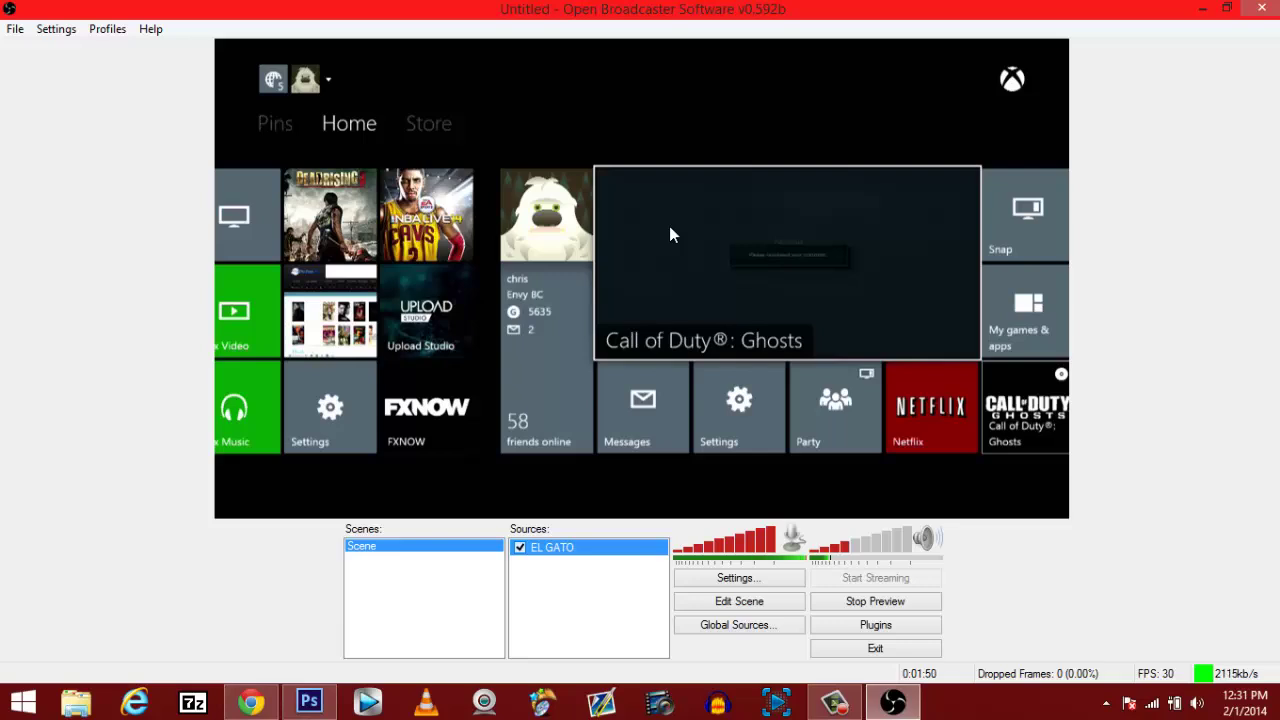
right_click(587, 597)
mouse_move(637, 610)
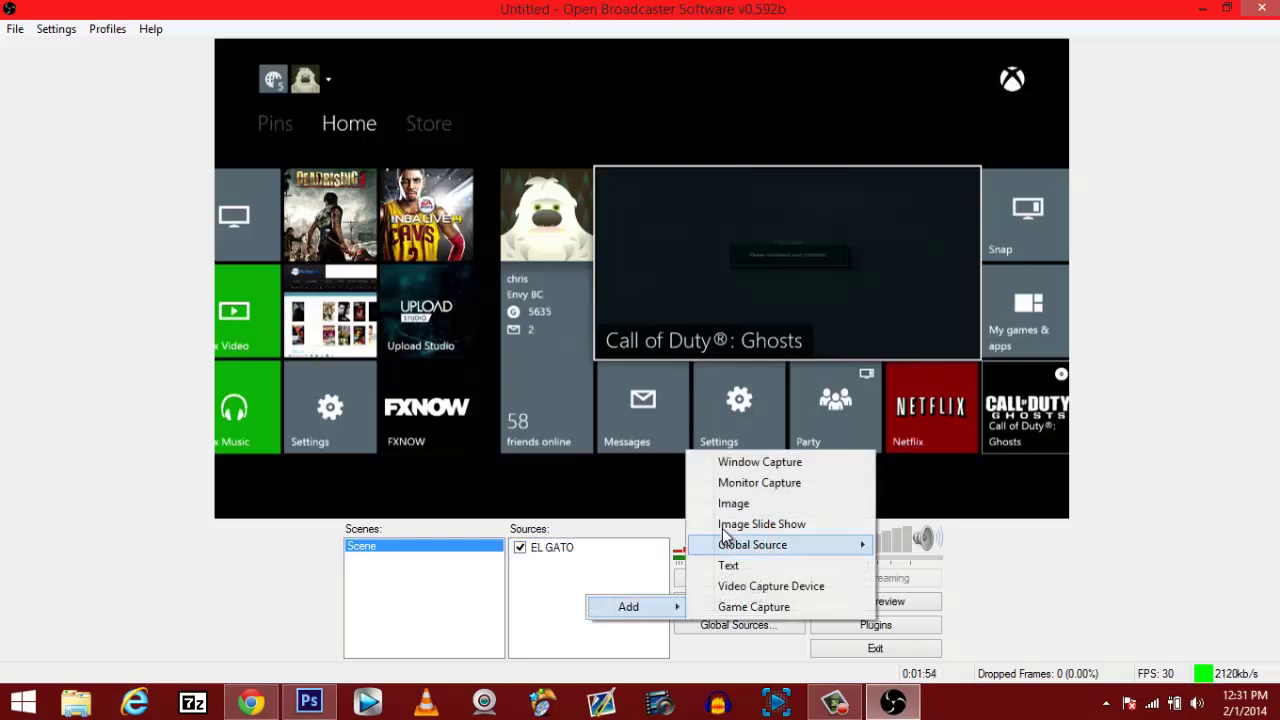
left_click(734, 503)
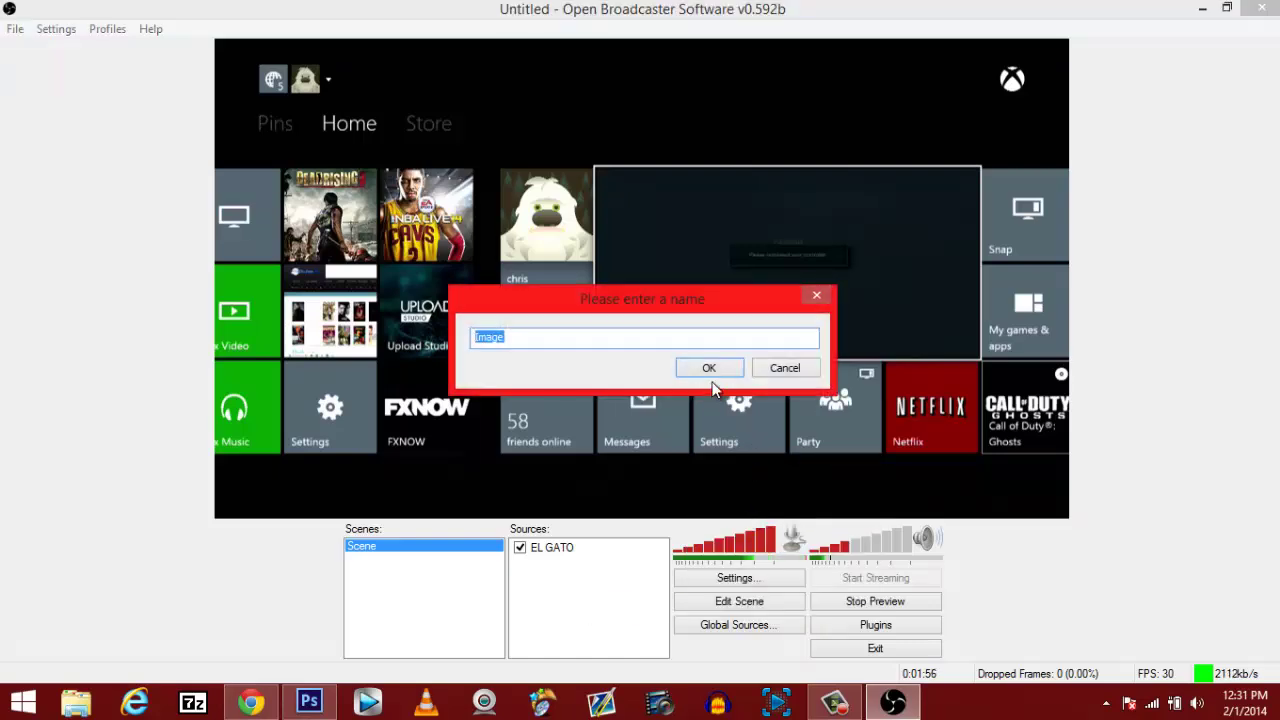
type("T")
key("BackSpace")
type("ov")
key("BackSpace")
key("BackSpace")
type("overl")
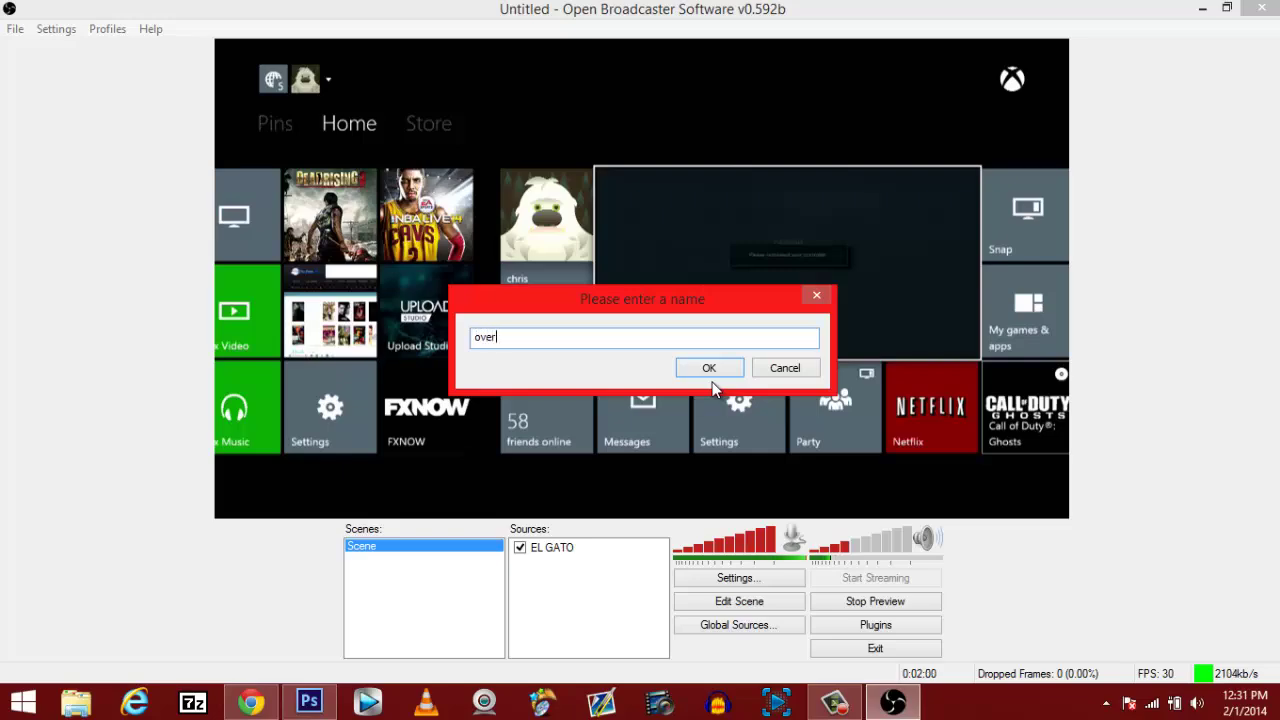
type("ay")
left_click(711, 371)
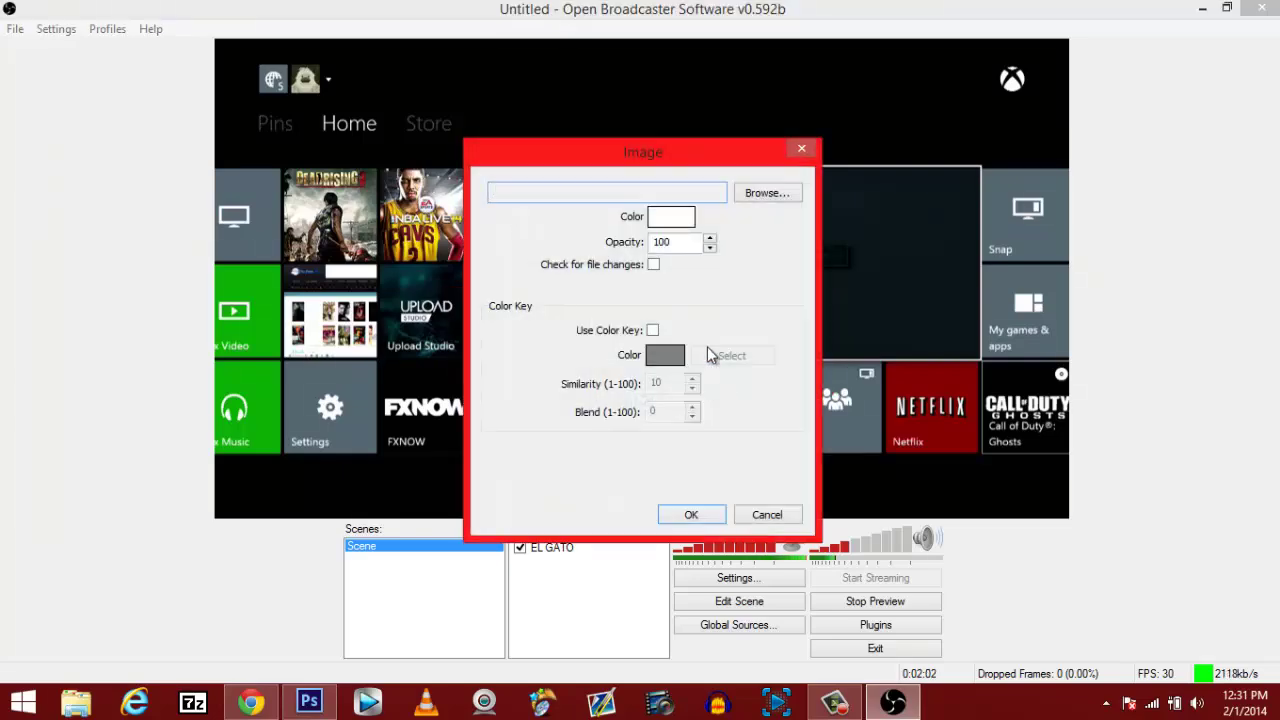
Step: Load overlay 3.png from Downloads into the overlay source and add it to the scene
left_click(758, 194)
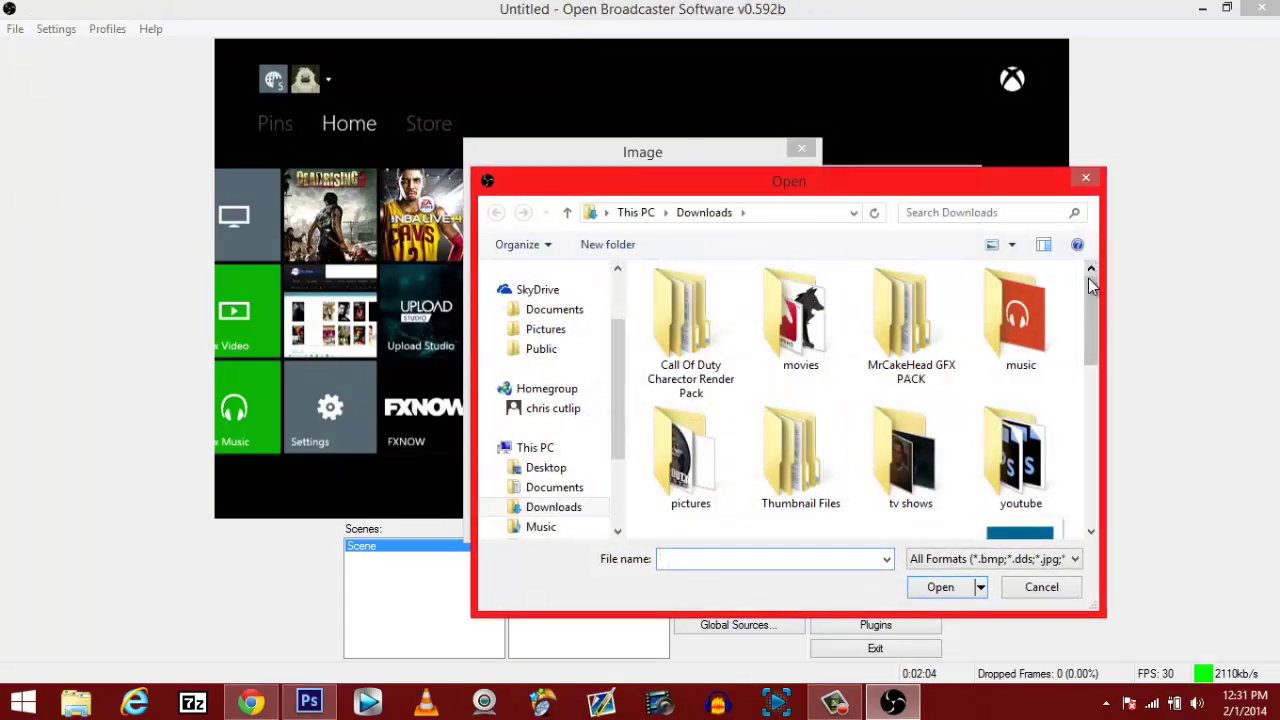
left_click_drag(1091, 287, 1073, 430)
left_click(687, 420)
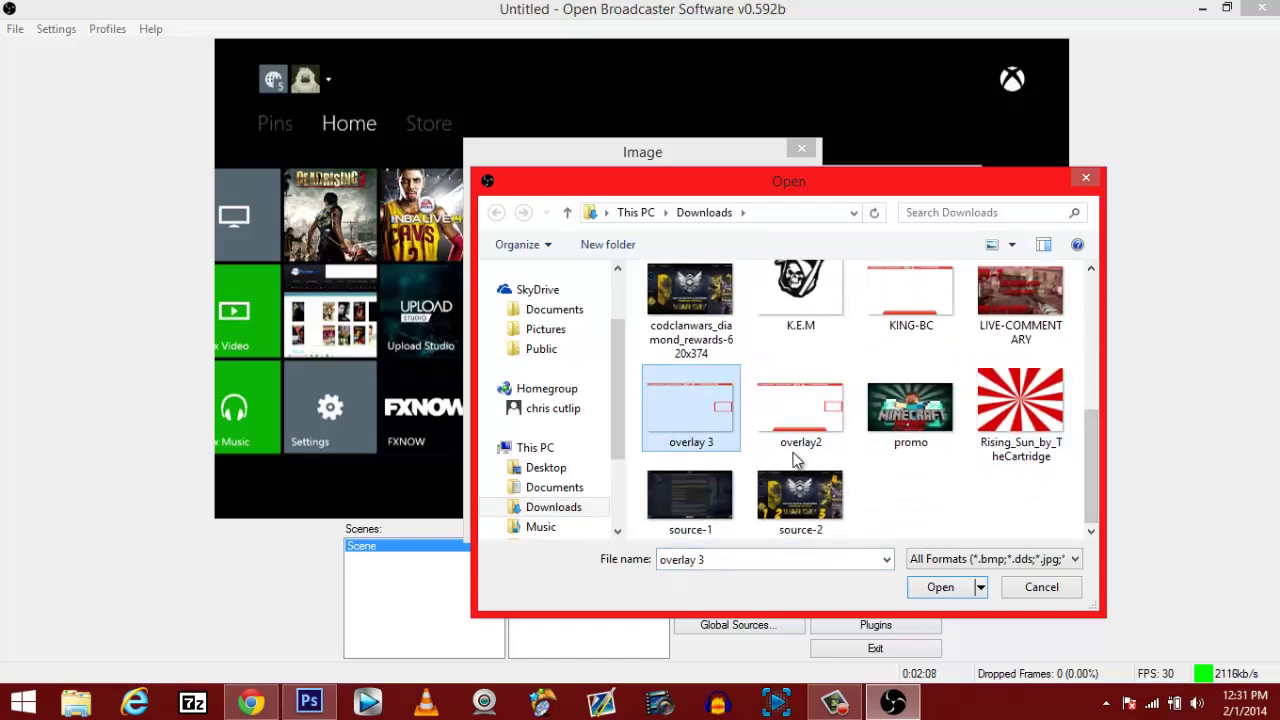
left_click(930, 588)
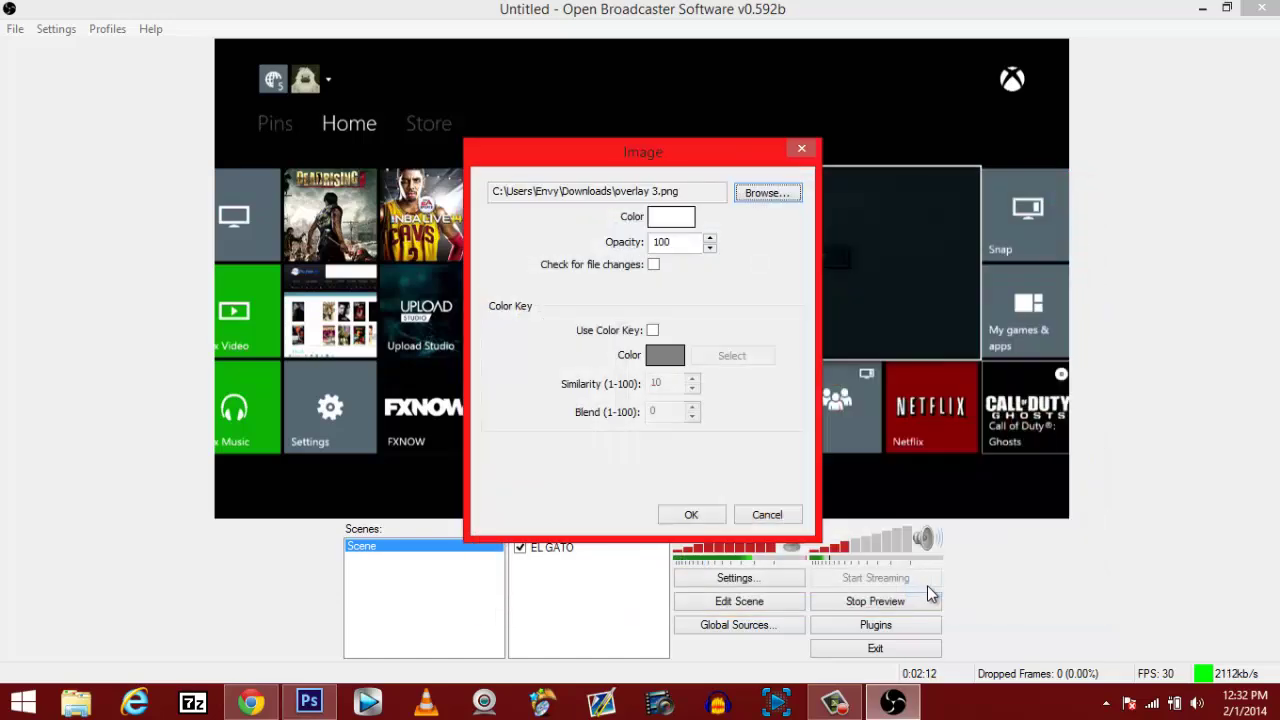
left_click(690, 515)
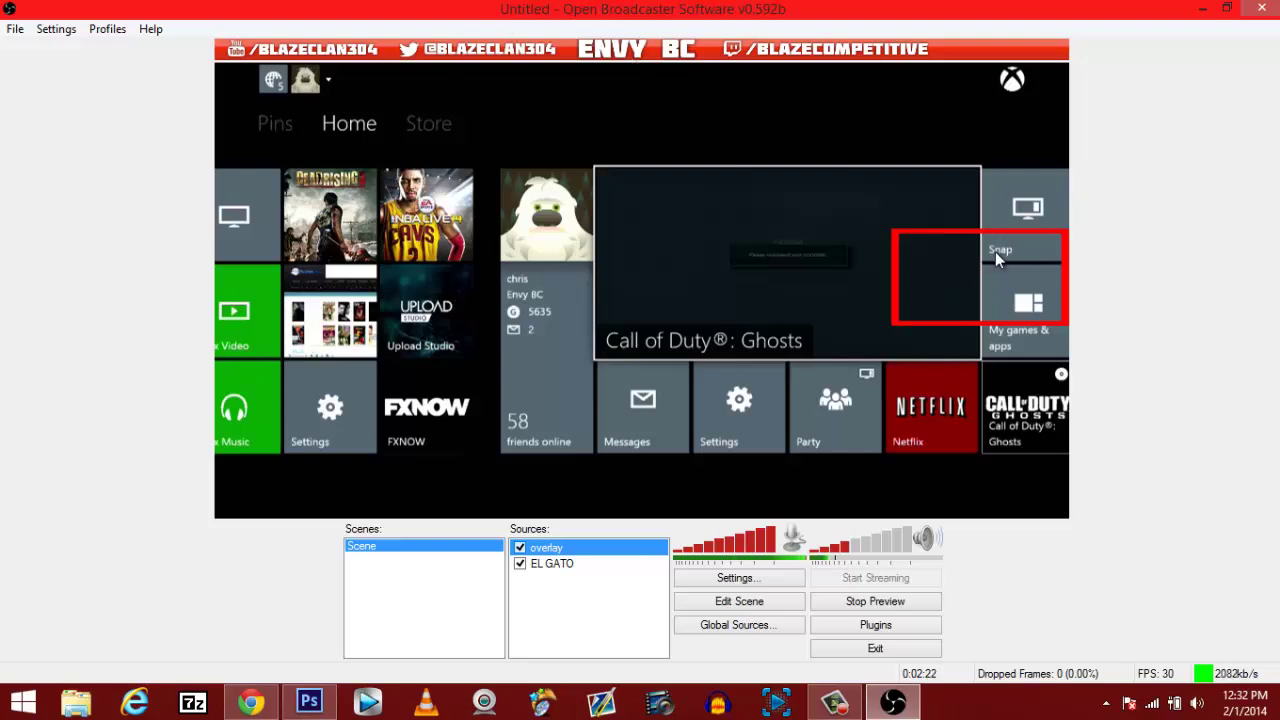
Step: Add a Video Capture Device source named 'CAM'
right_click(560, 604)
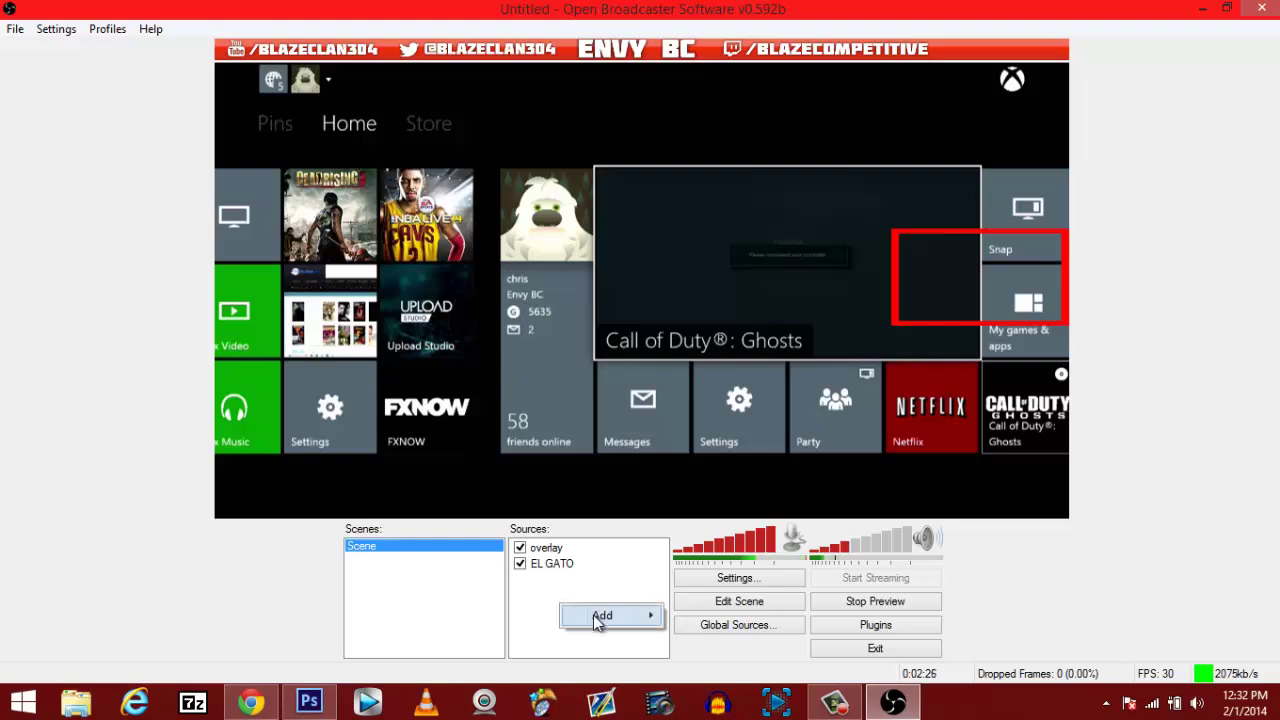
left_click(600, 616)
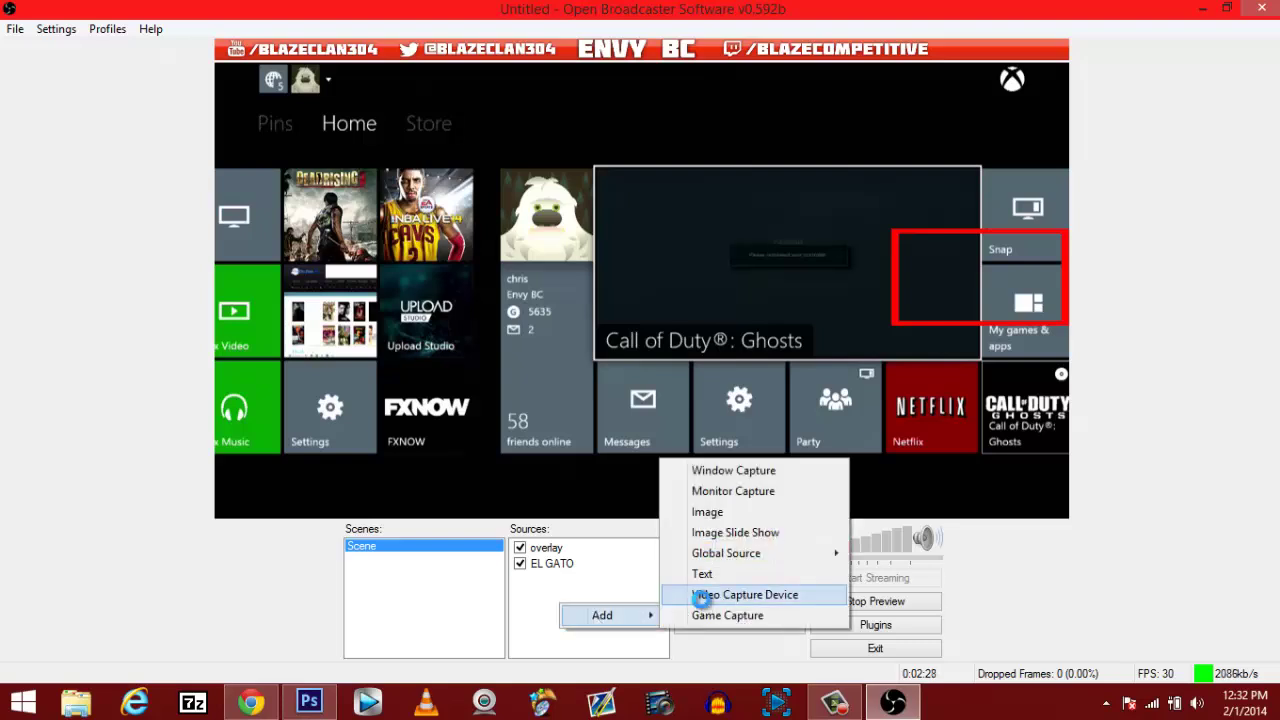
left_click(703, 598)
type("C")
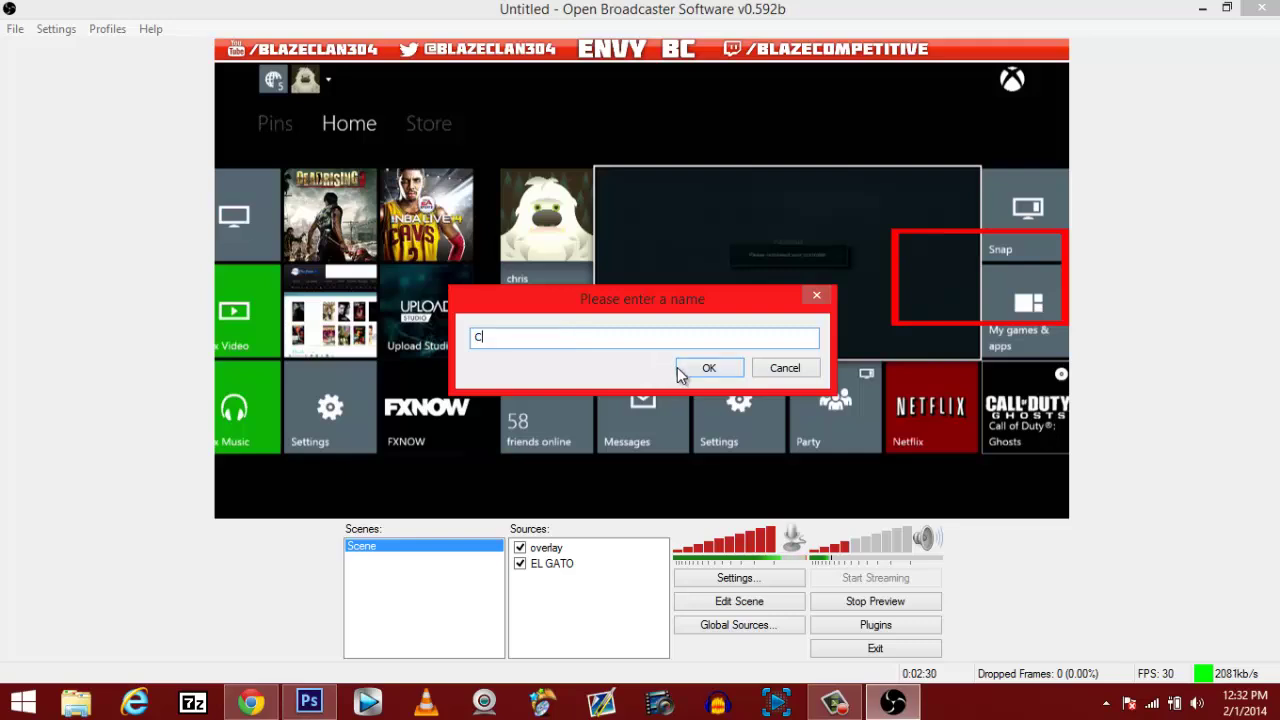
type("A")
key("BackSpace")
type("AM")
left_click(684, 370)
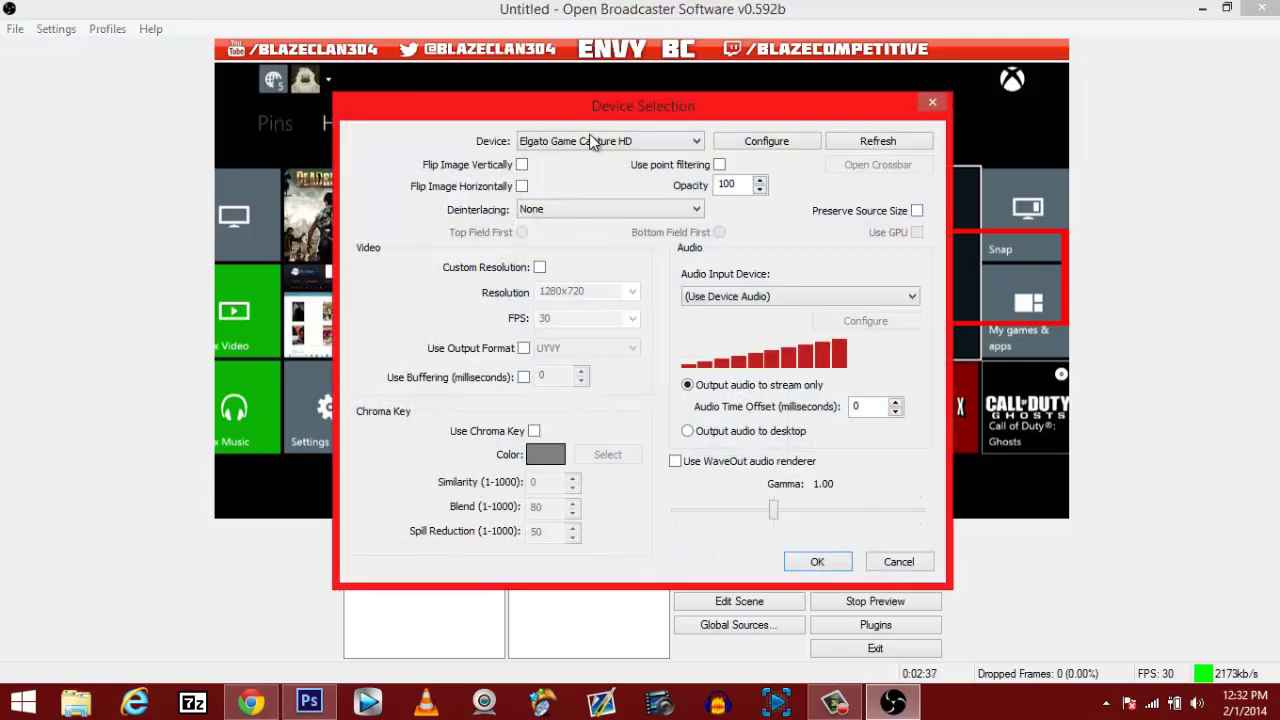
Step: Set CAM to the Logitech HD Pro Webcam C920 with buffering at 2000 ms
left_click(590, 141)
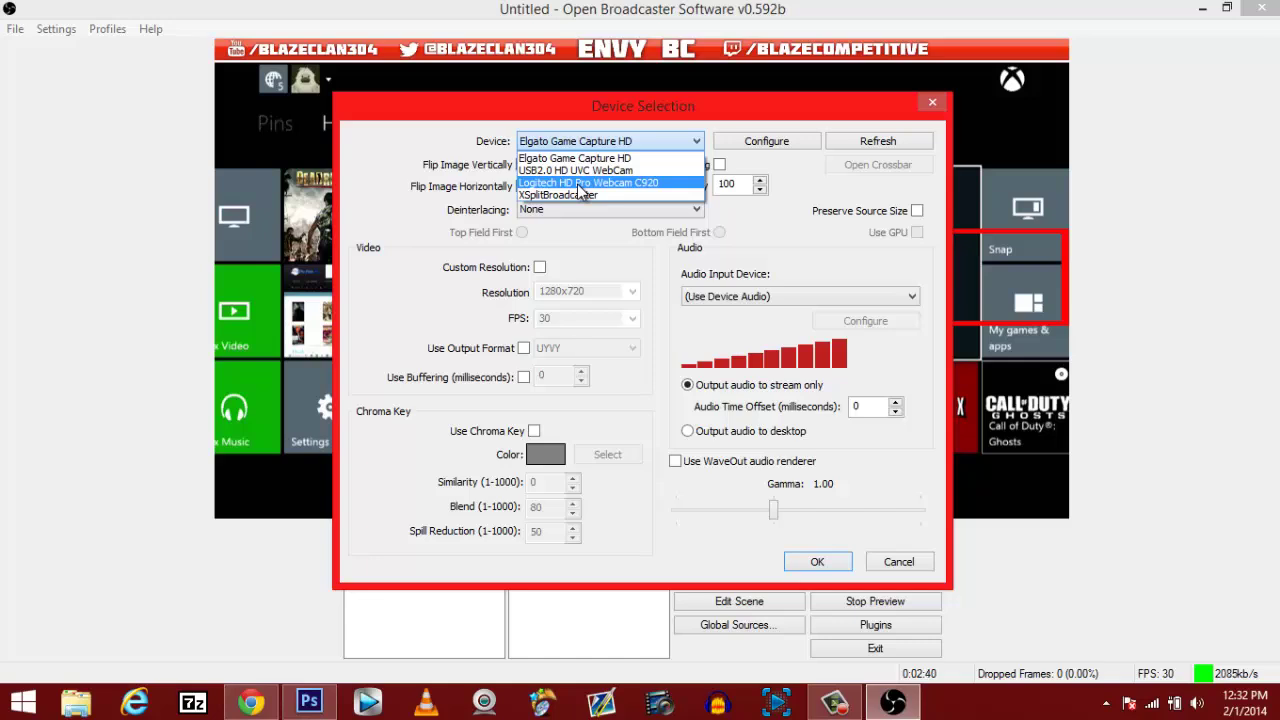
left_click(578, 183)
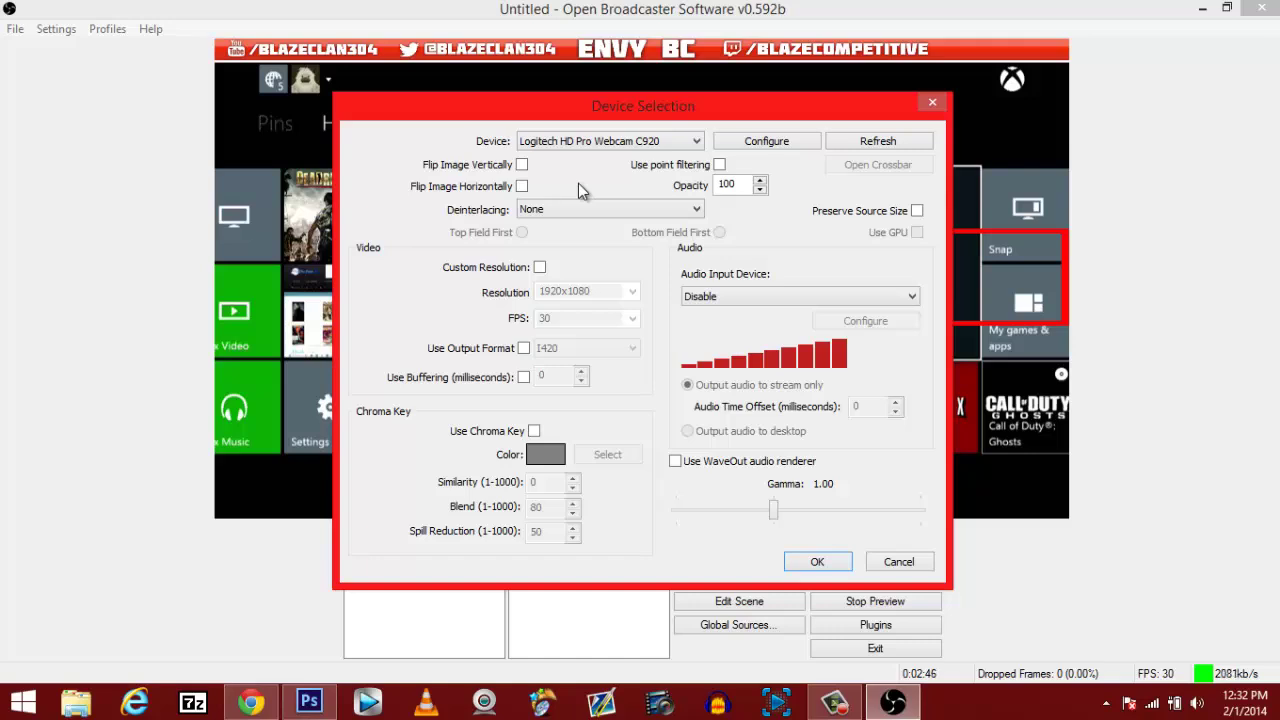
left_click(523, 378)
left_click(561, 380)
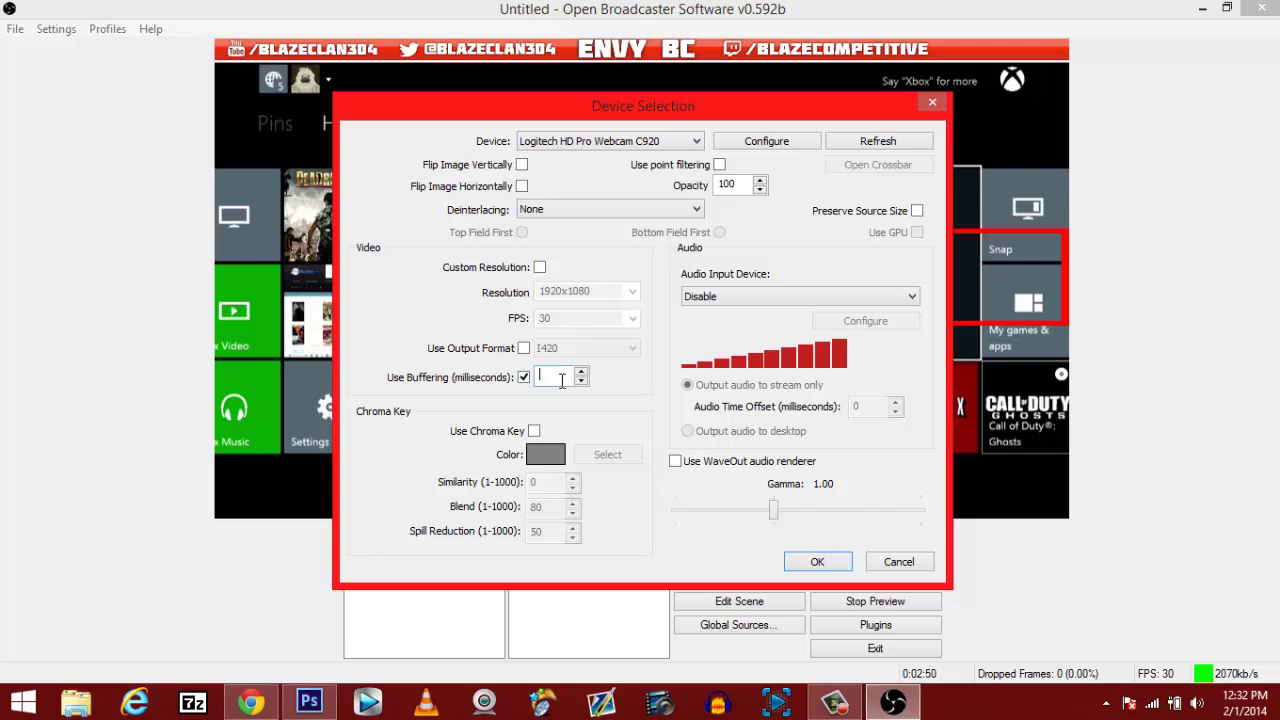
type("2")
type("000")
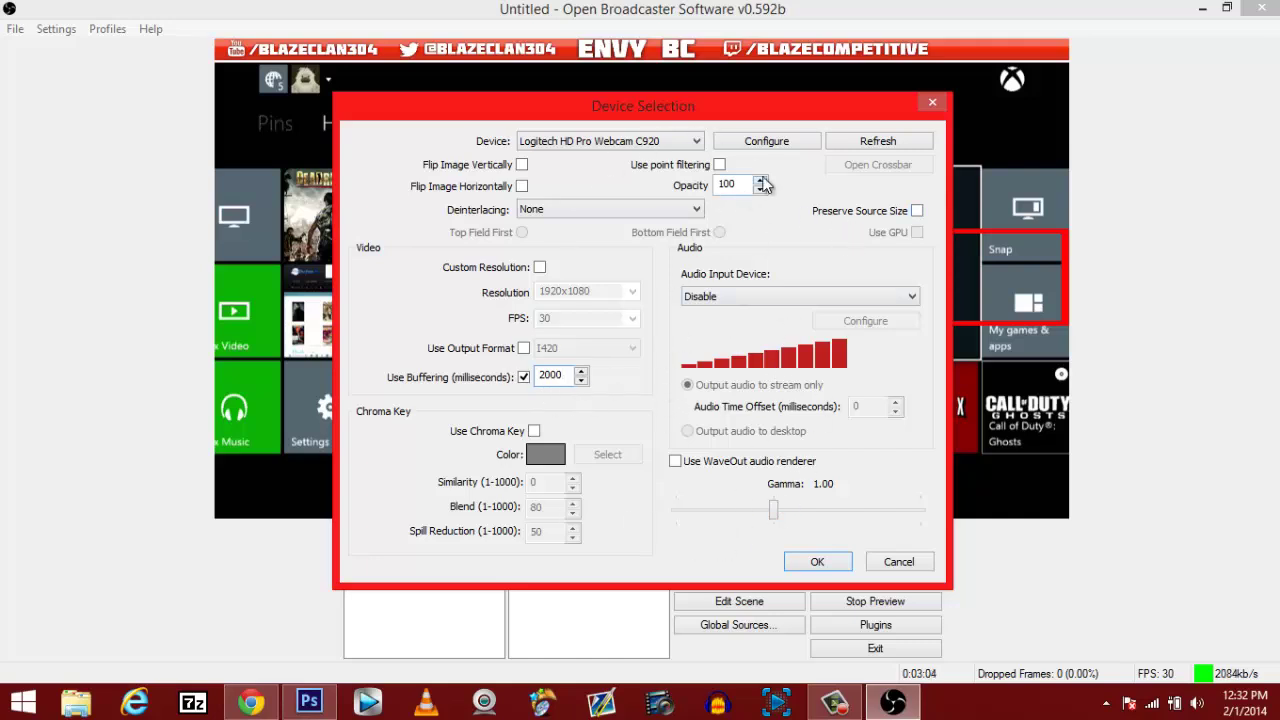
left_click(808, 562)
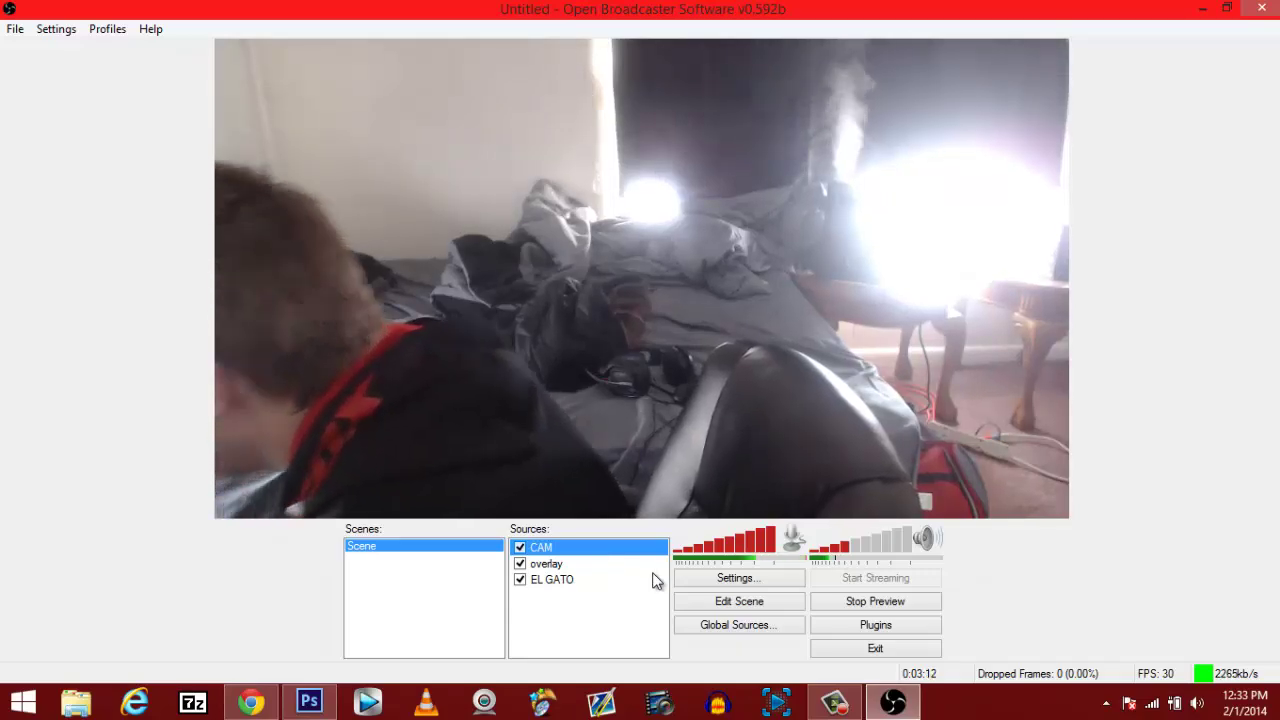
Step: Shrink the webcam into a small inset and move the overlay source above CAM
left_click(713, 605)
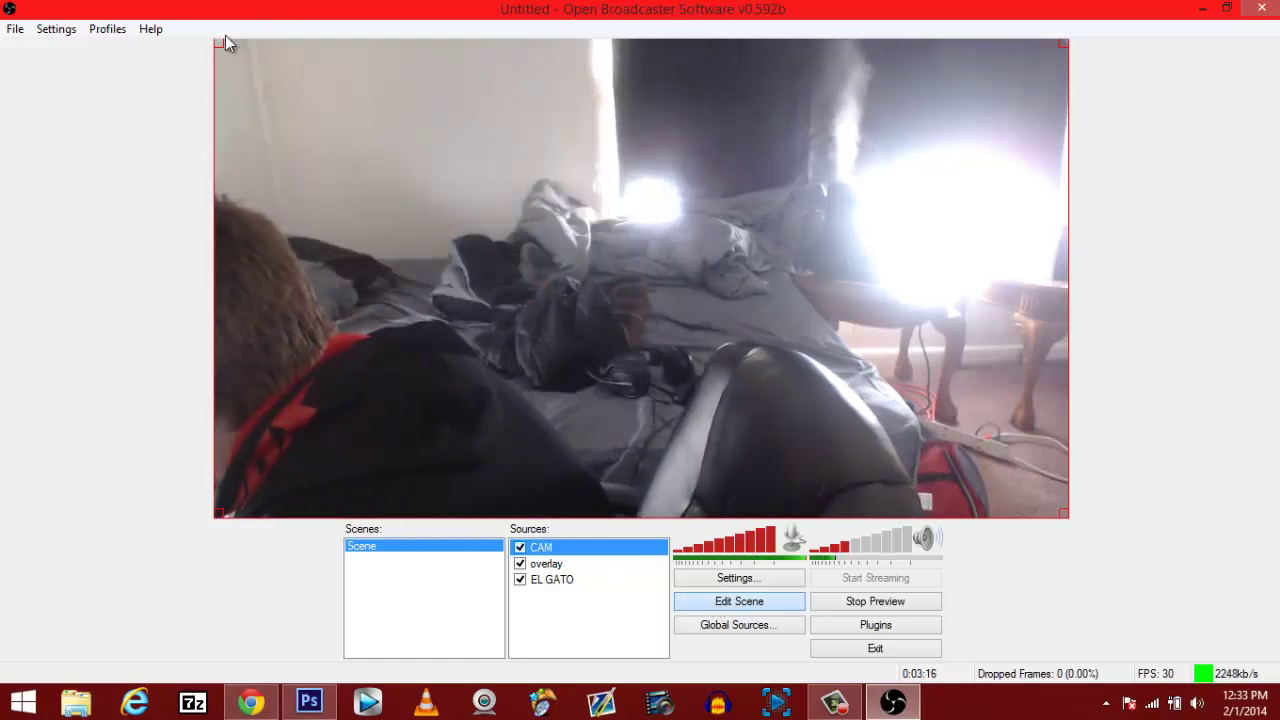
left_click_drag(220, 44, 1013, 269)
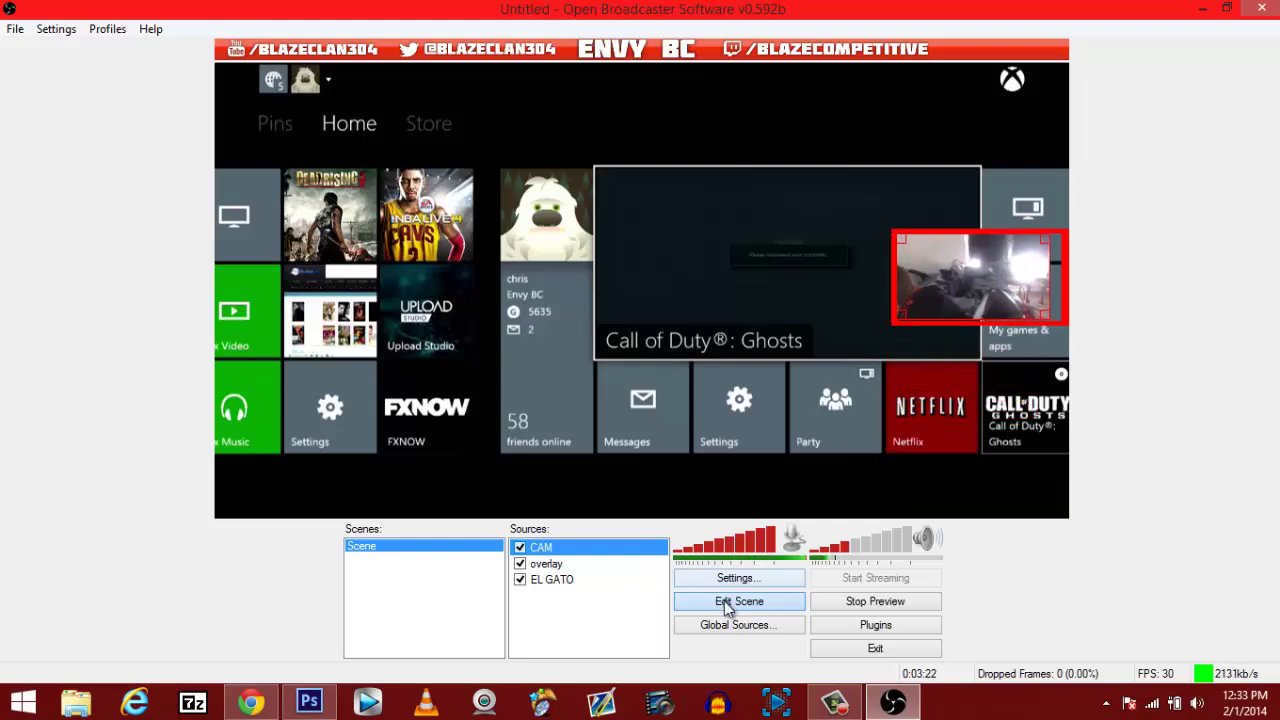
left_click(556, 565)
right_click(552, 567)
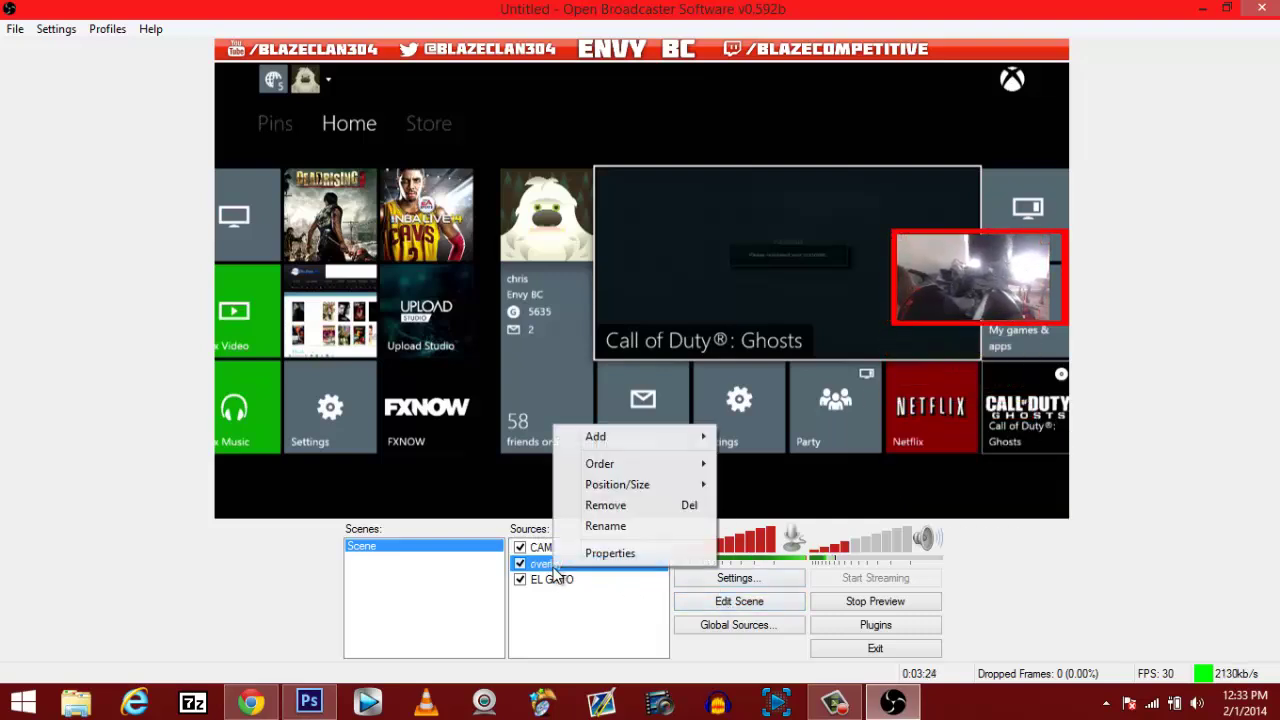
key("Escape")
right_click(554, 566)
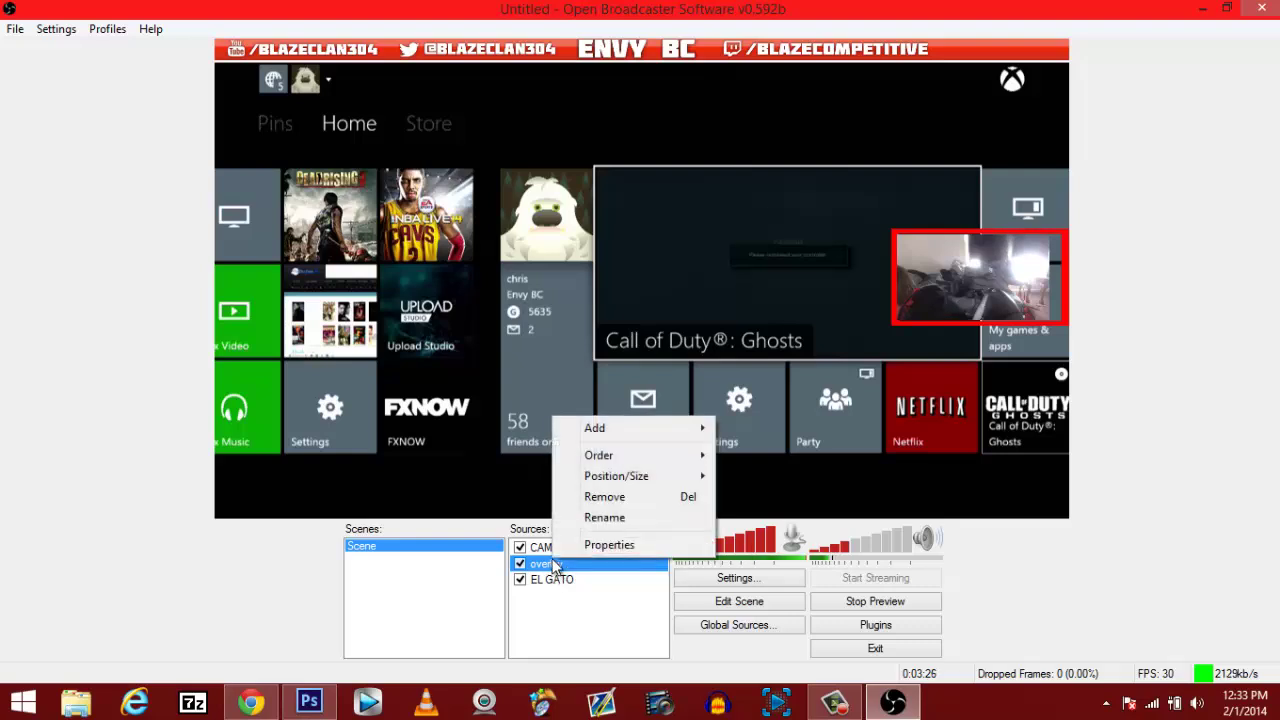
mouse_move(600, 455)
left_click(765, 458)
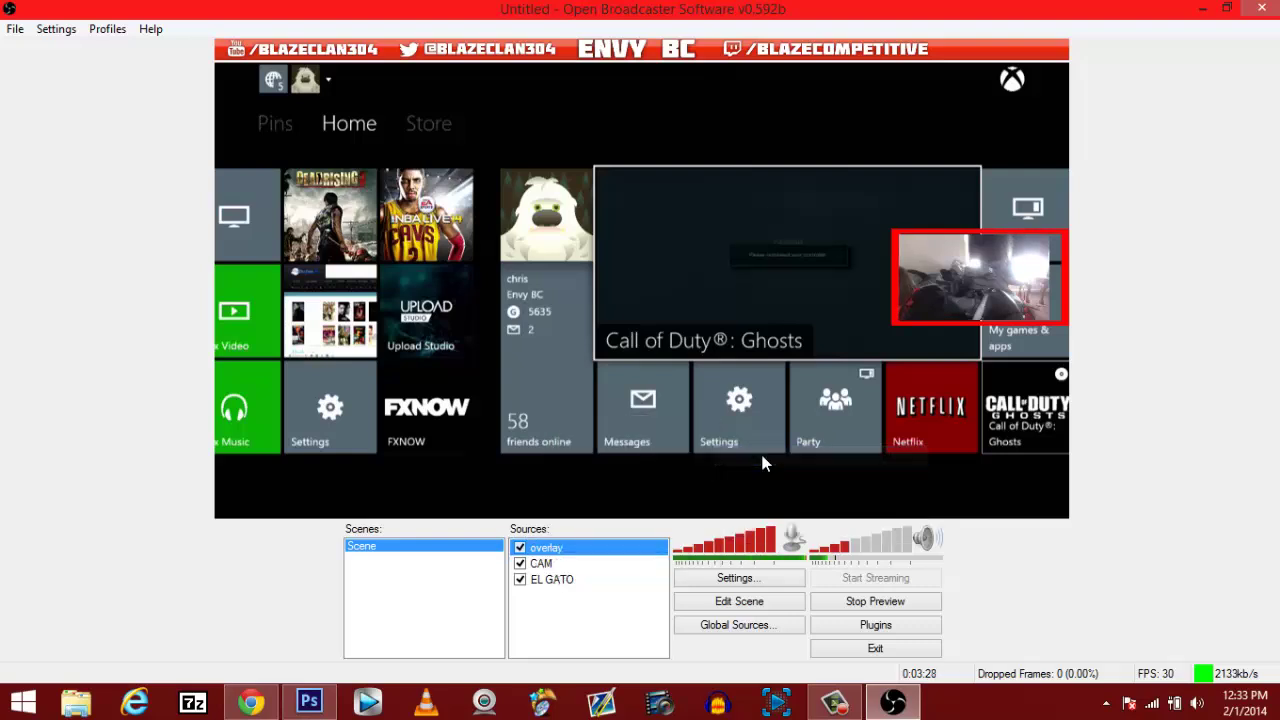
Step: Resize the CAM inset slightly taller to fill its red frame over the game capture
left_click(548, 562)
right_click(548, 561)
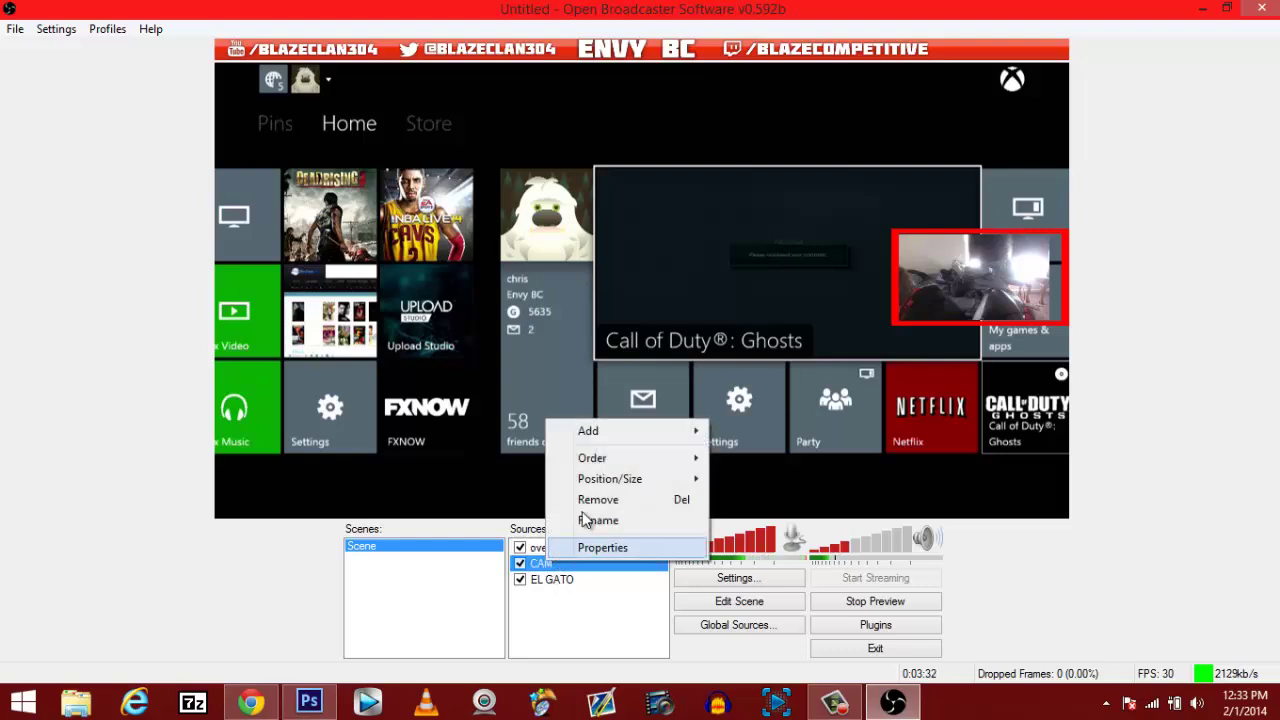
left_click(684, 603)
left_click(688, 603)
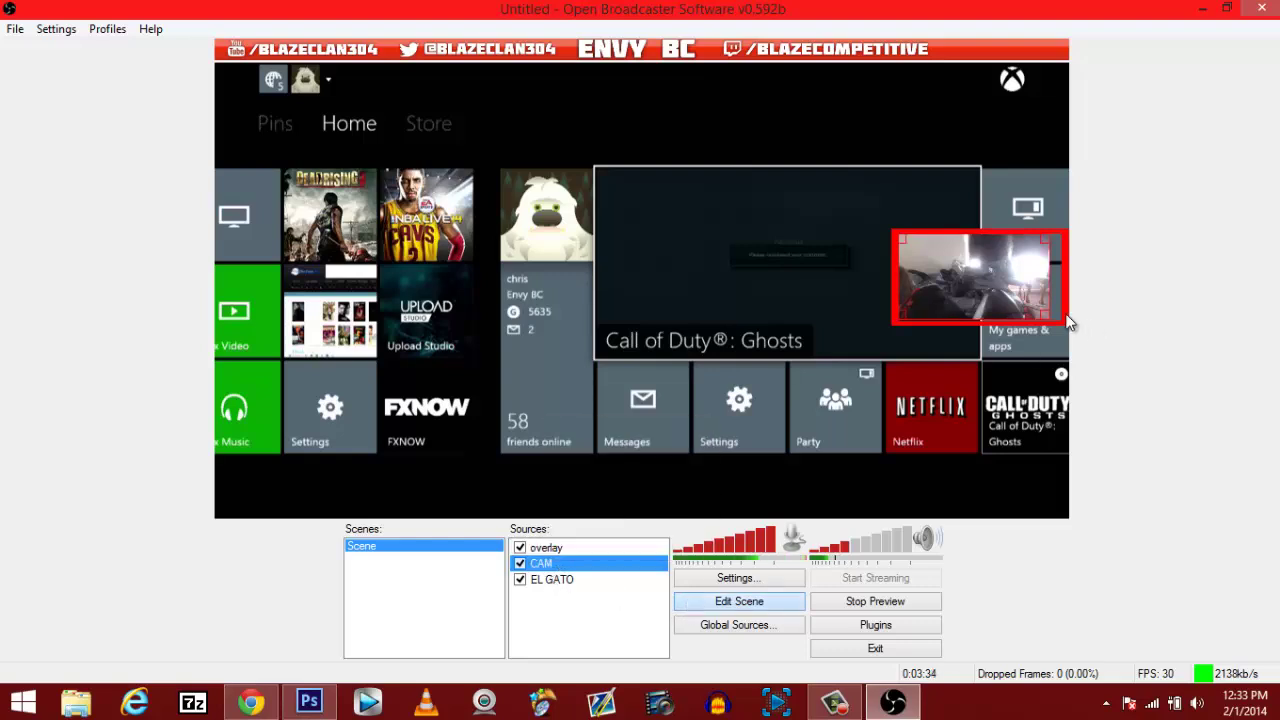
left_click_drag(1045, 314, 1055, 310)
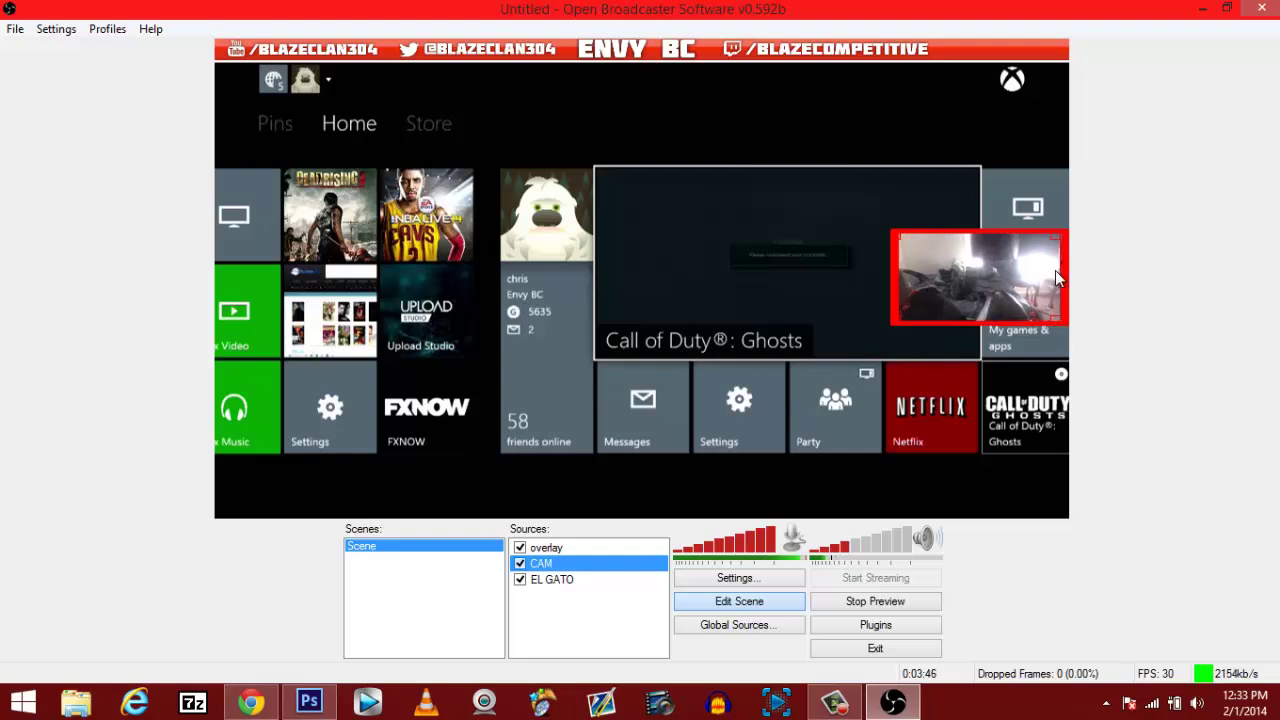
left_click_drag(1066, 269, 1011, 273)
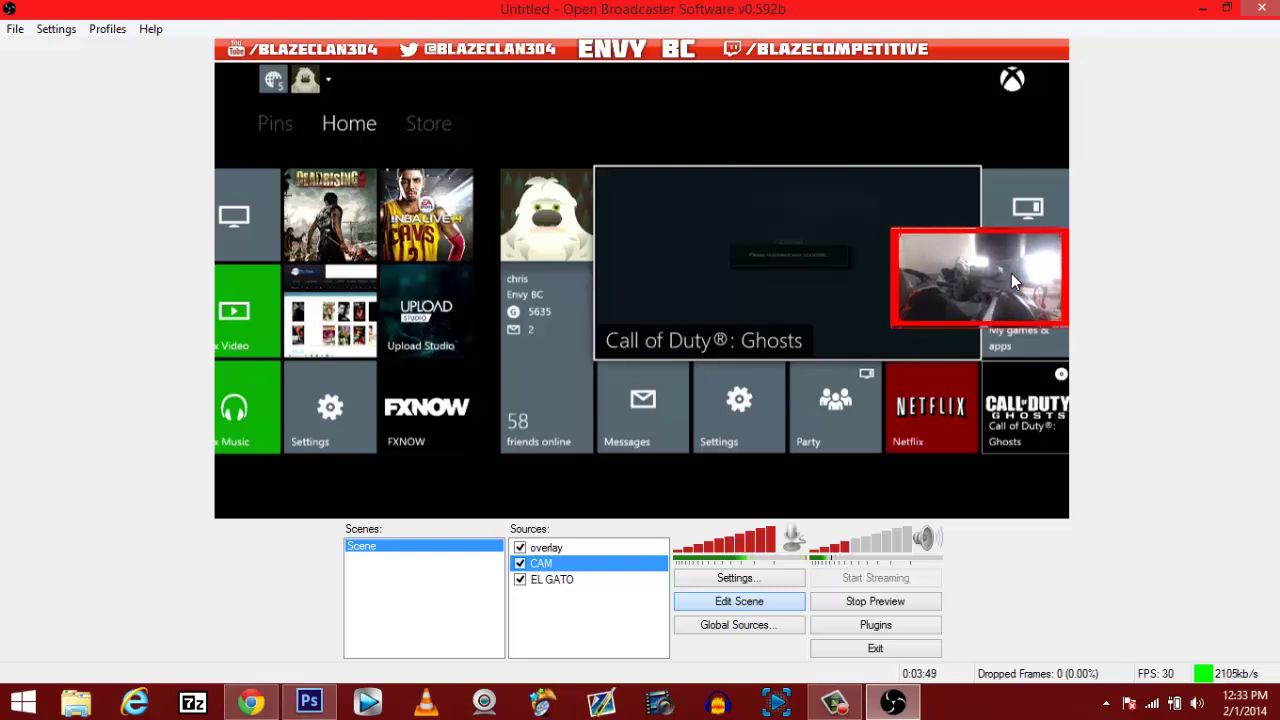
left_click(902, 232)
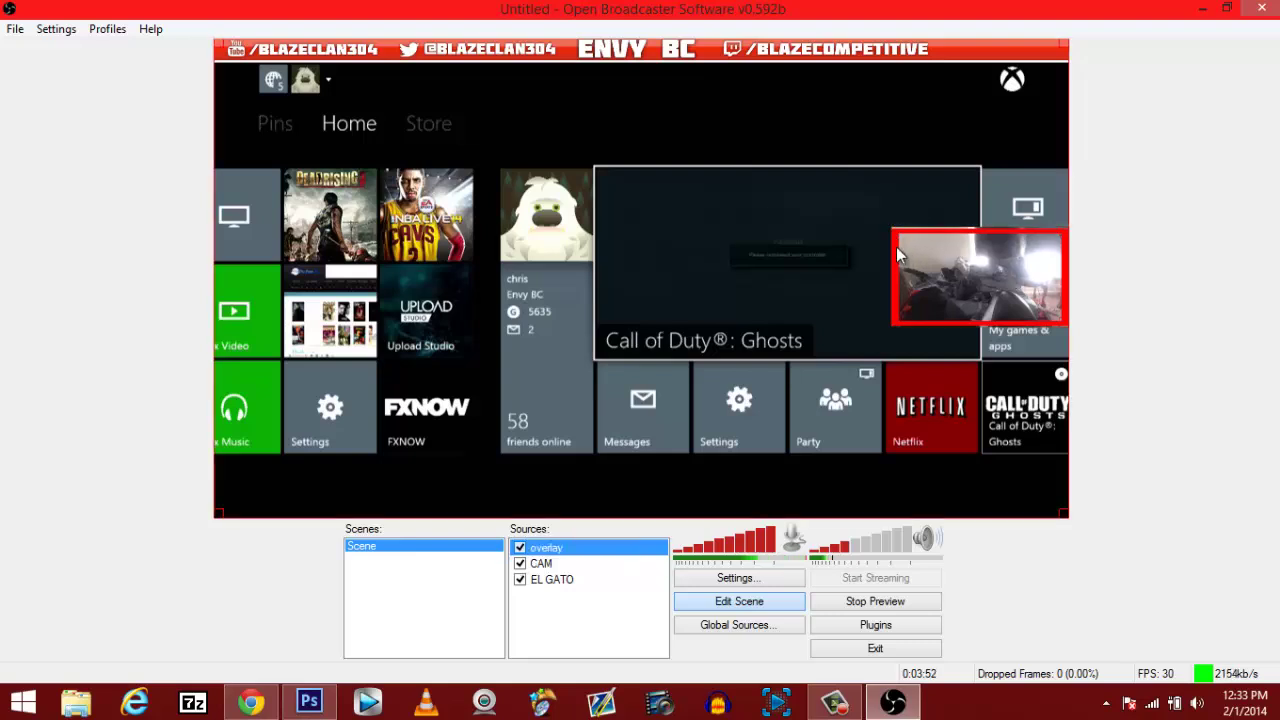
left_click(550, 564)
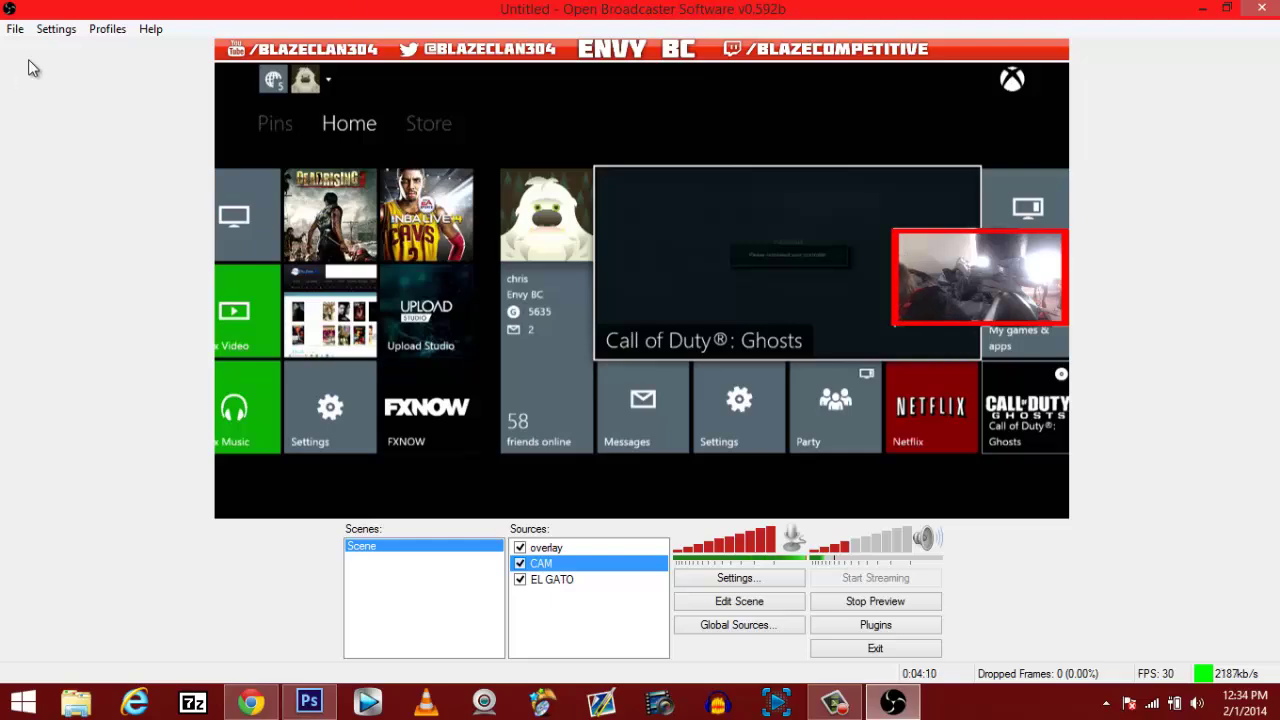
Step: Open the Encoding settings page and check the 2000 kb/s max video bitrate
left_click(57, 31)
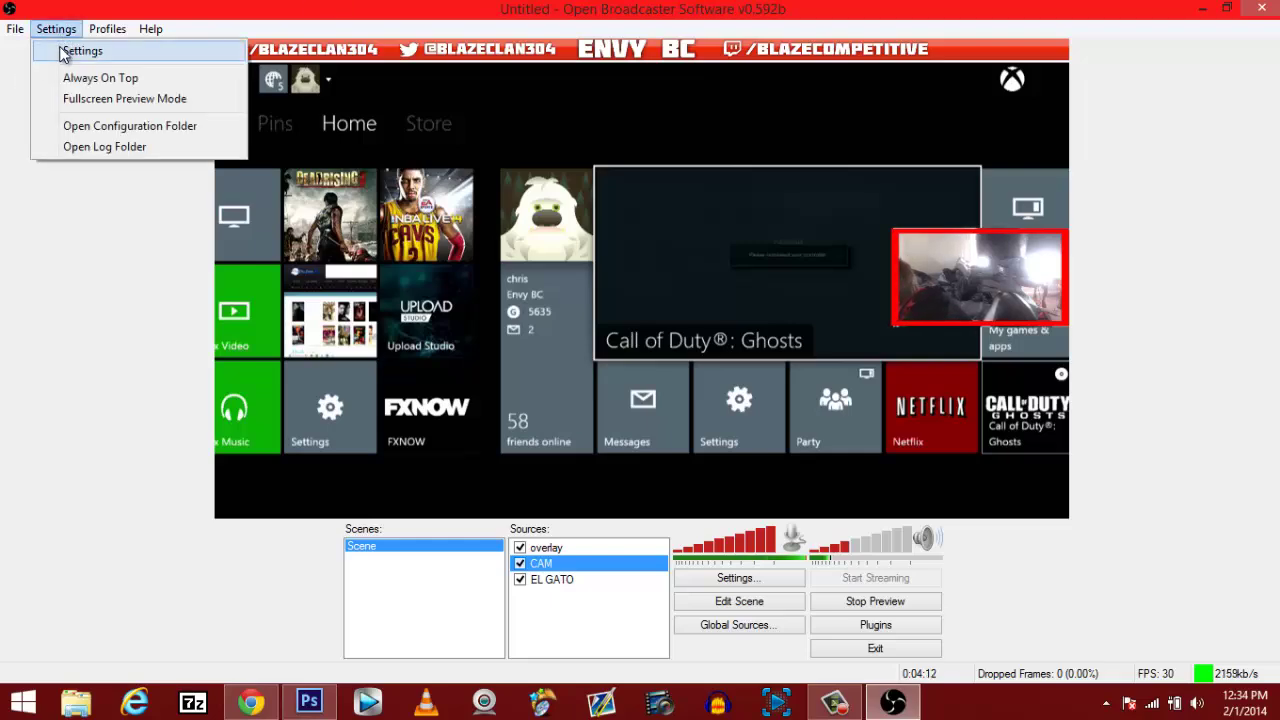
left_click(66, 51)
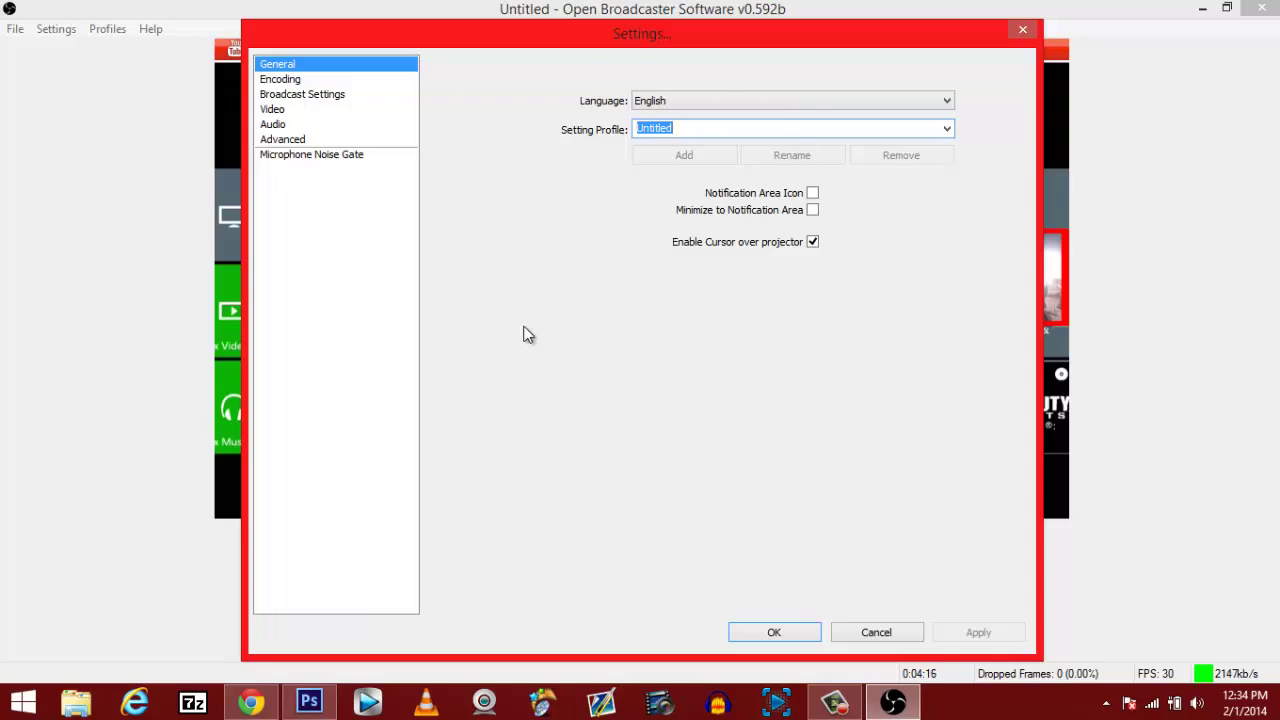
left_click(296, 81)
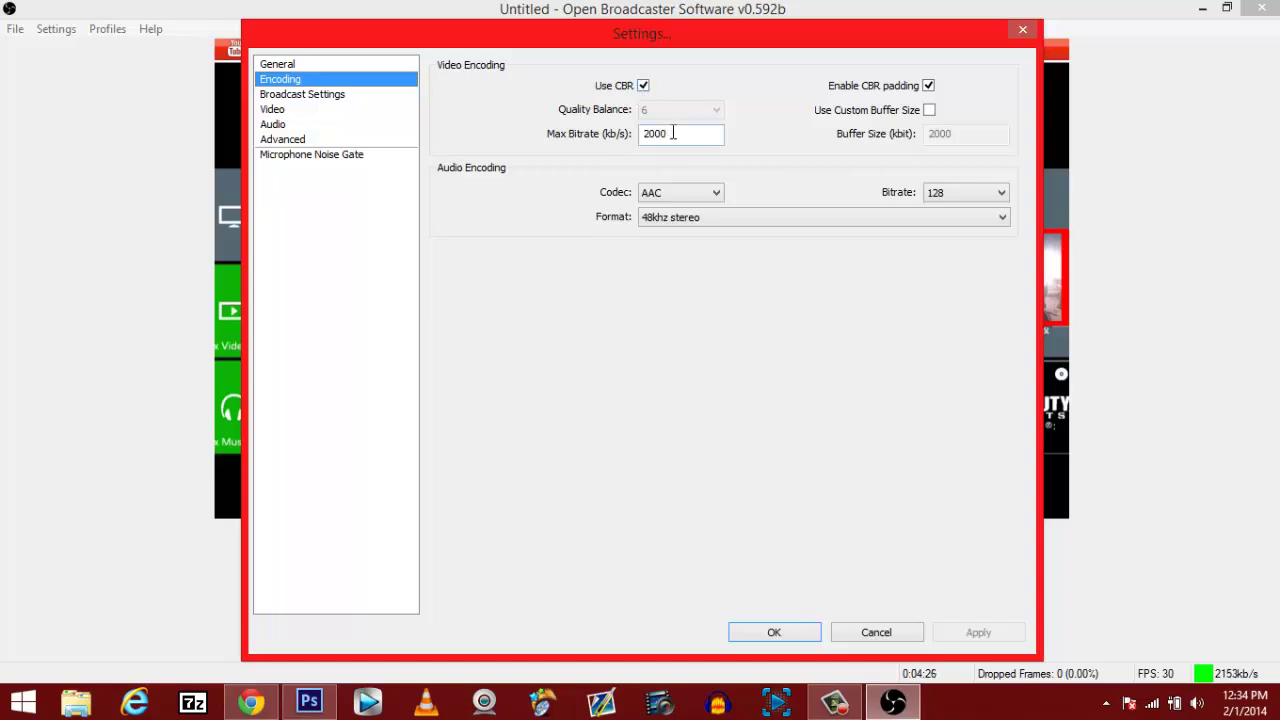
mouse_move(673, 133)
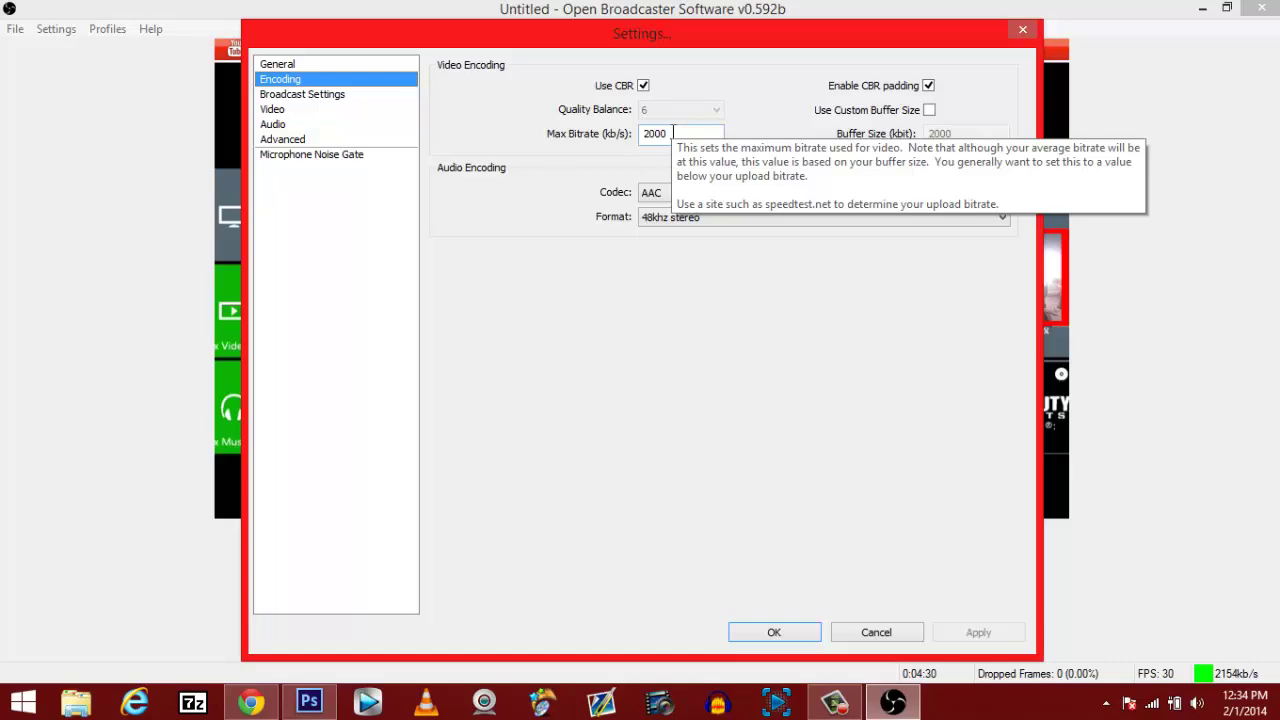
Step: Run a Speedtest.net test in Chrome (31 ms ping, 45.19 Mbps down, 3.24 Mbps up), then return to OBS
left_click(250, 703)
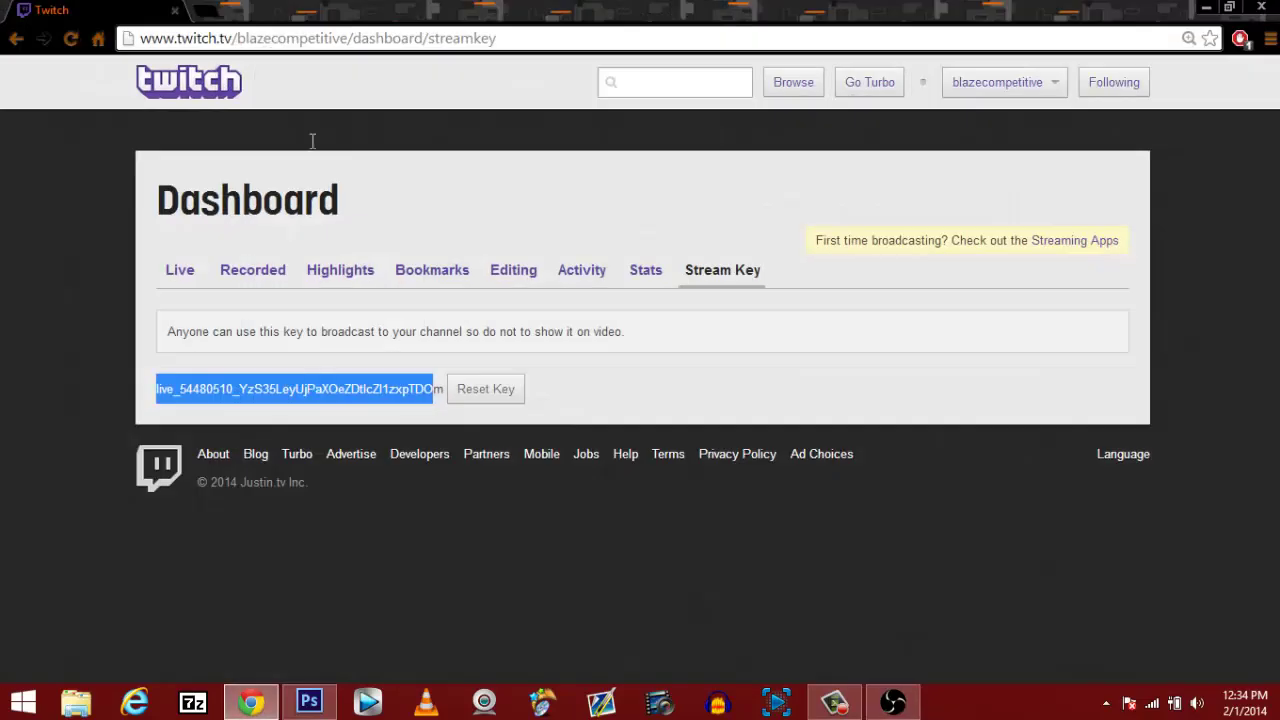
left_click(341, 40)
type("speedtest.net")
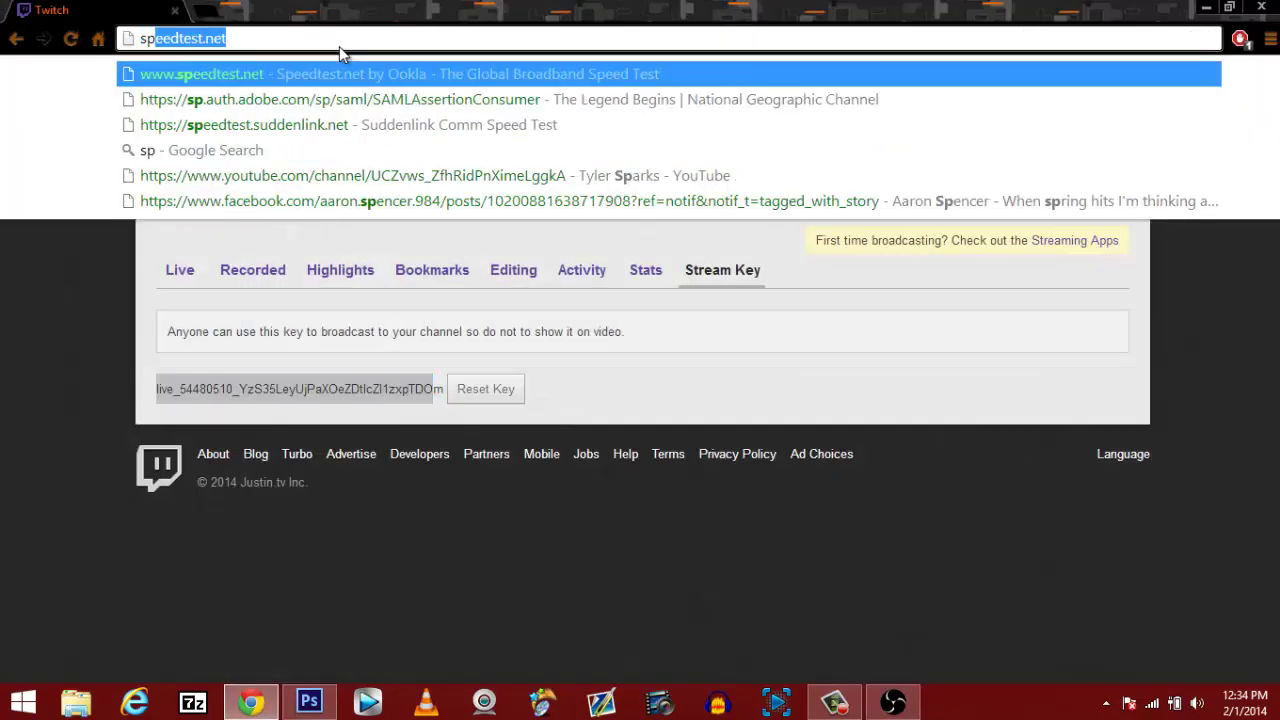
key("Return")
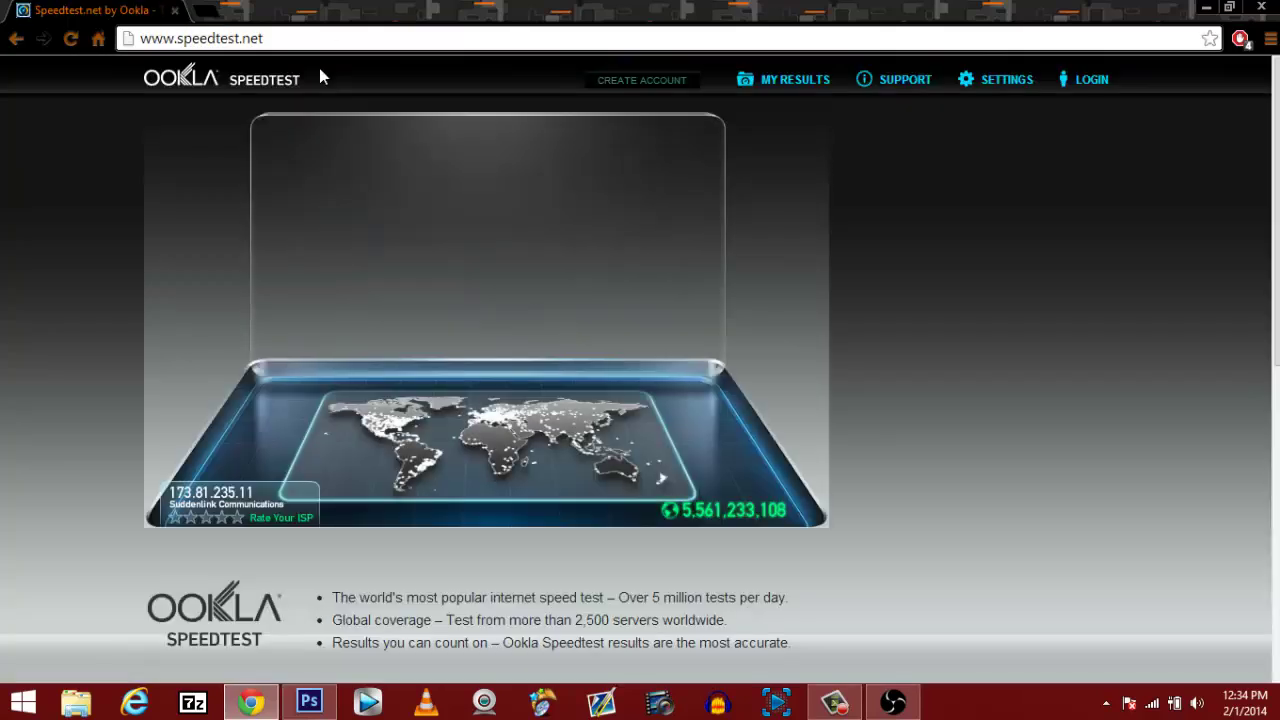
left_click(418, 144)
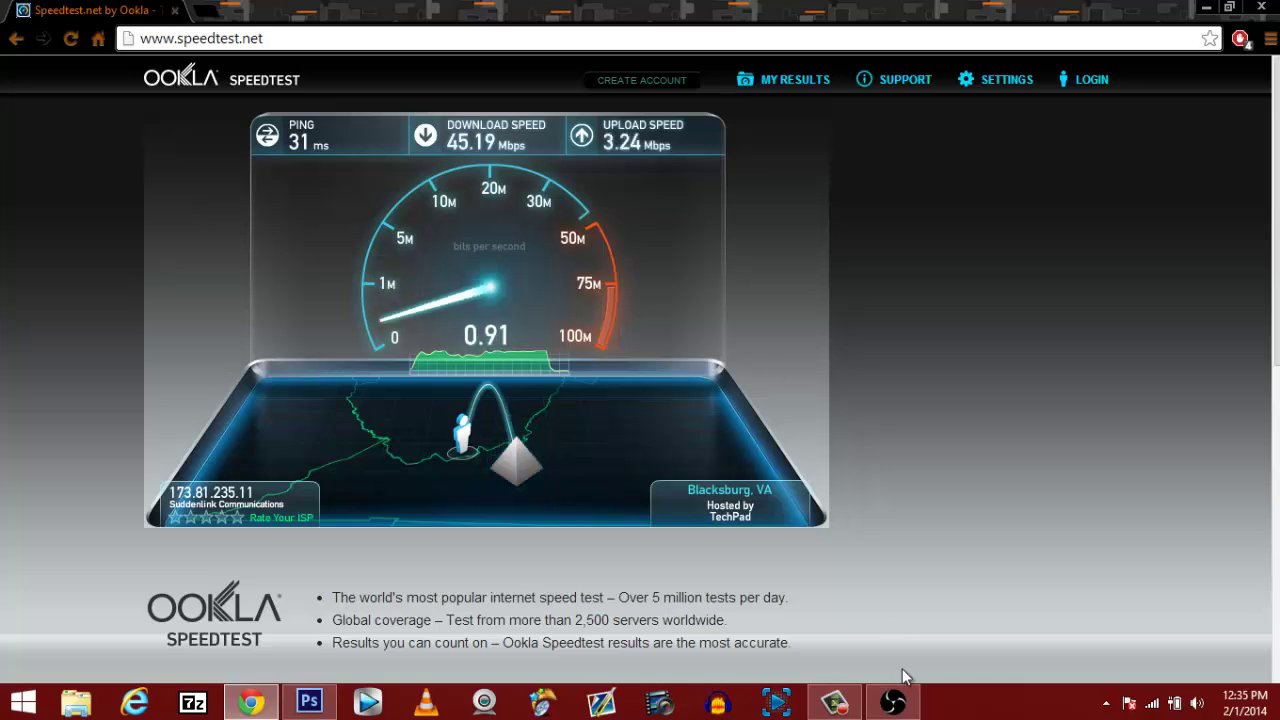
left_click(893, 703)
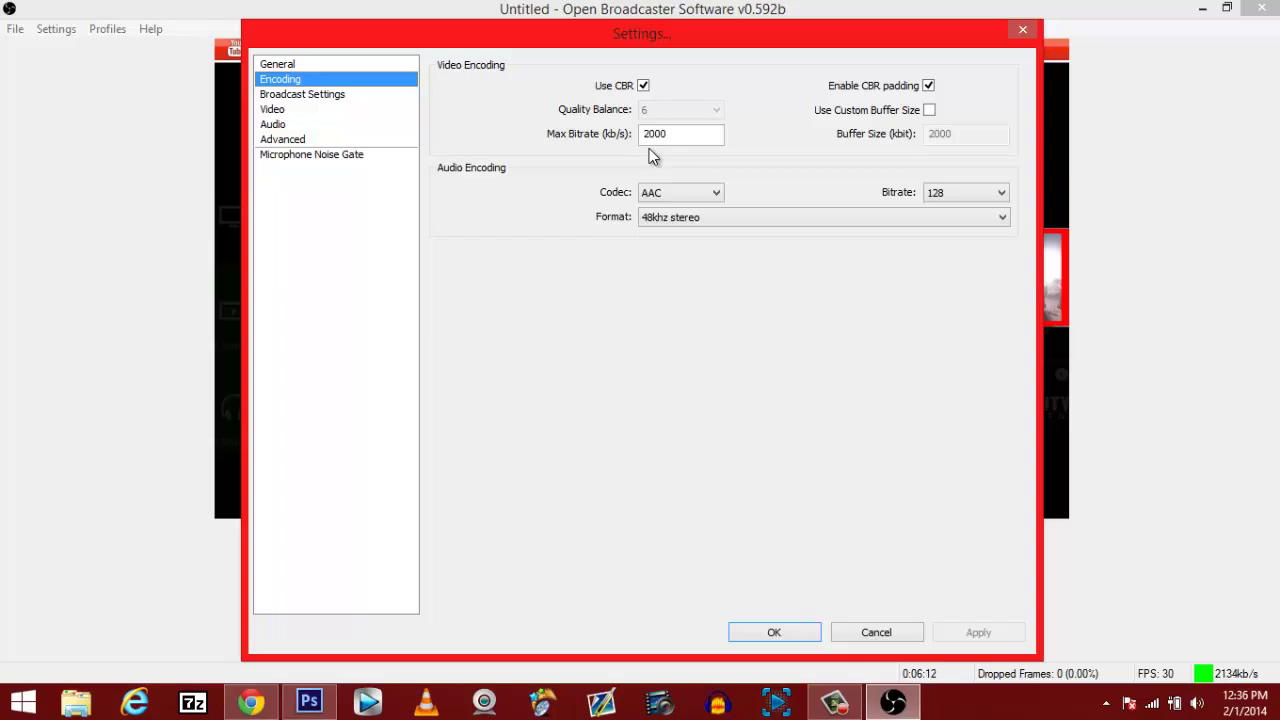
mouse_move(684, 136)
left_click_drag(683, 133, 640, 134)
left_click(643, 87)
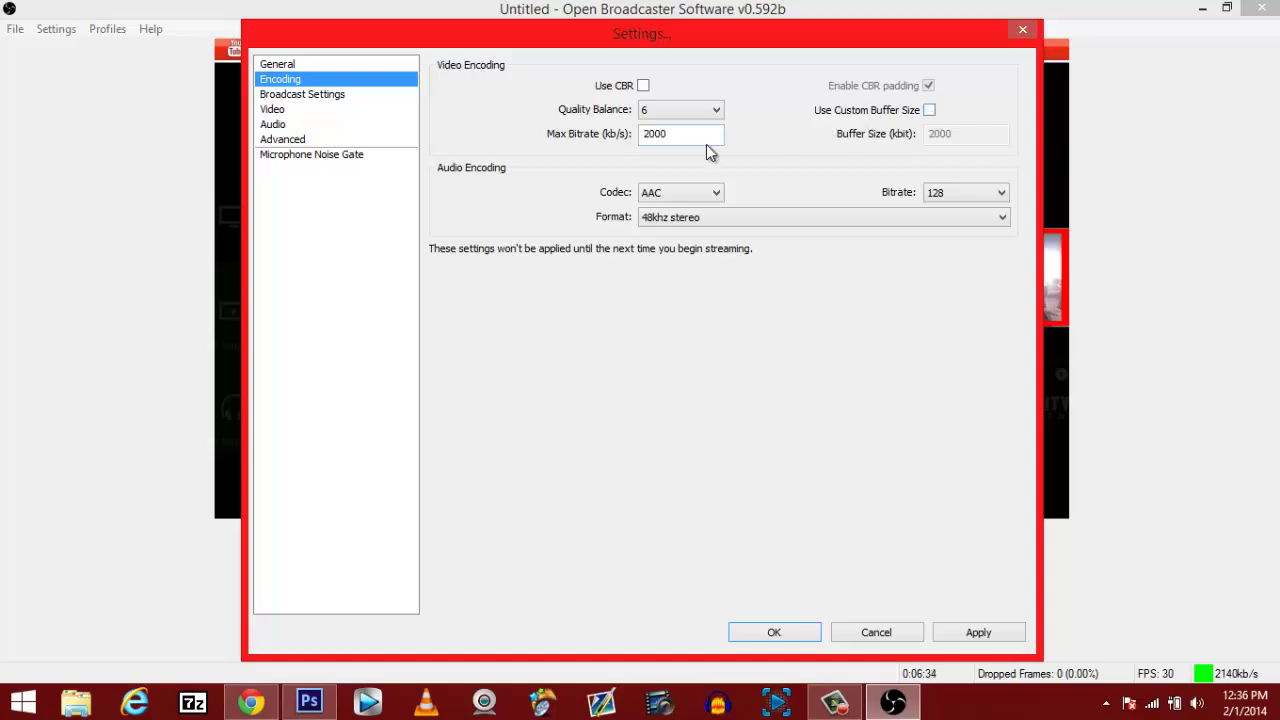
left_click(643, 85)
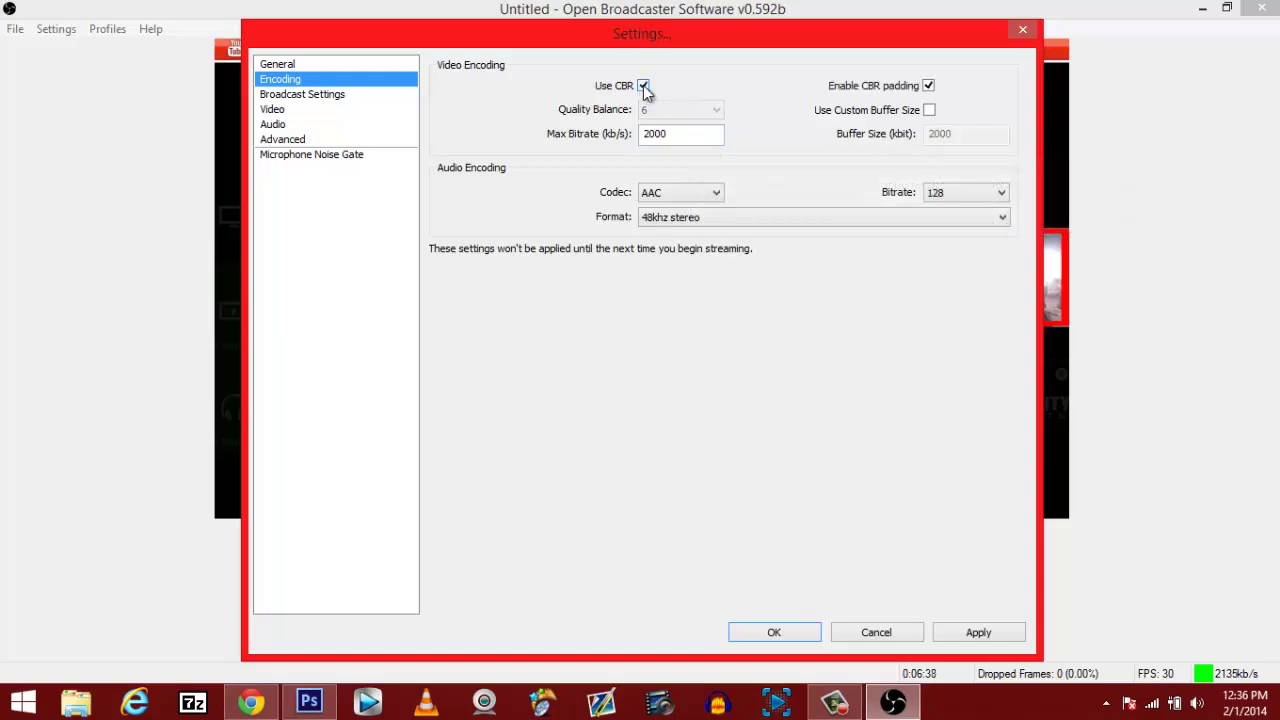
Step: Apply the pending encoding changes and keep the broadcast mode on Live Stream
left_click(316, 100)
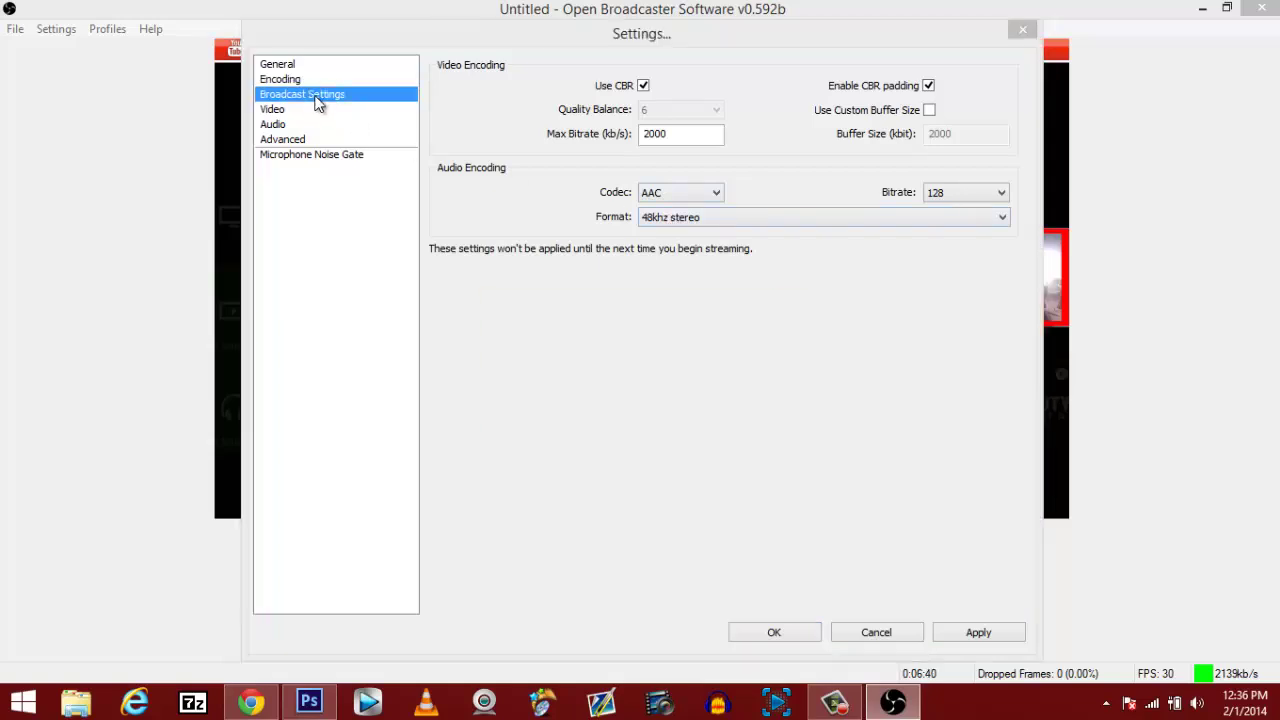
left_click(589, 410)
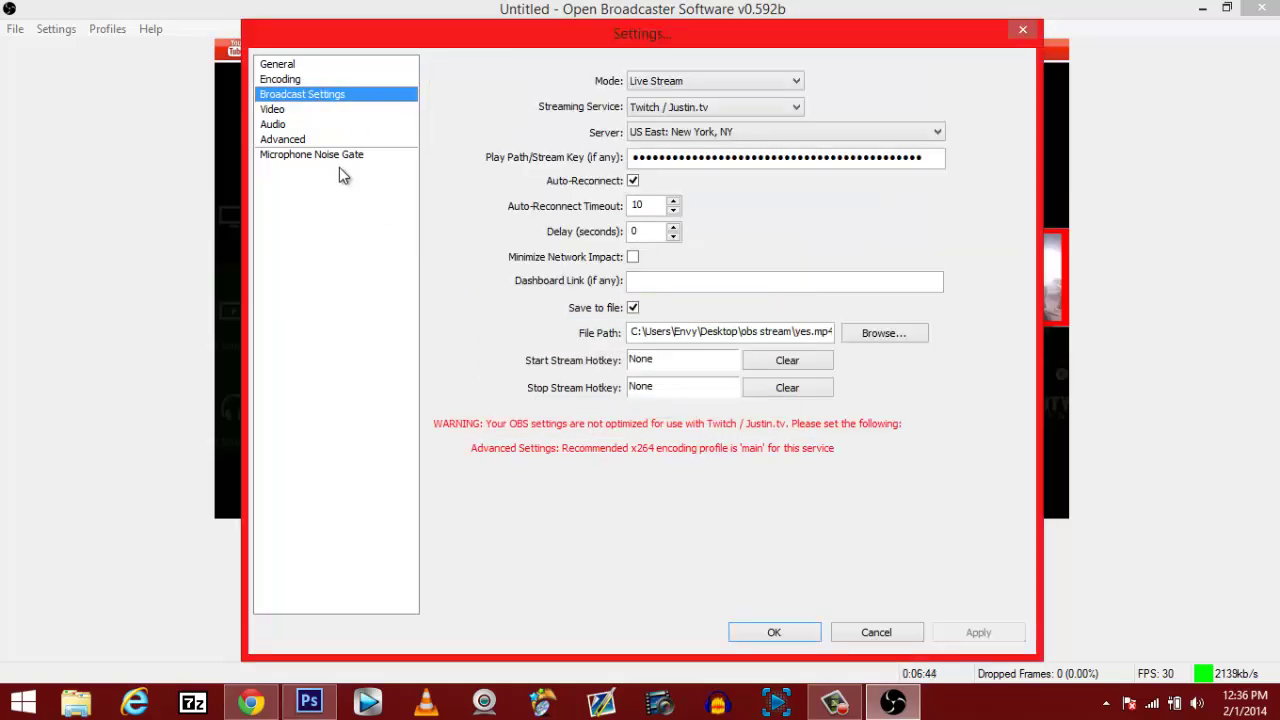
left_click(701, 84)
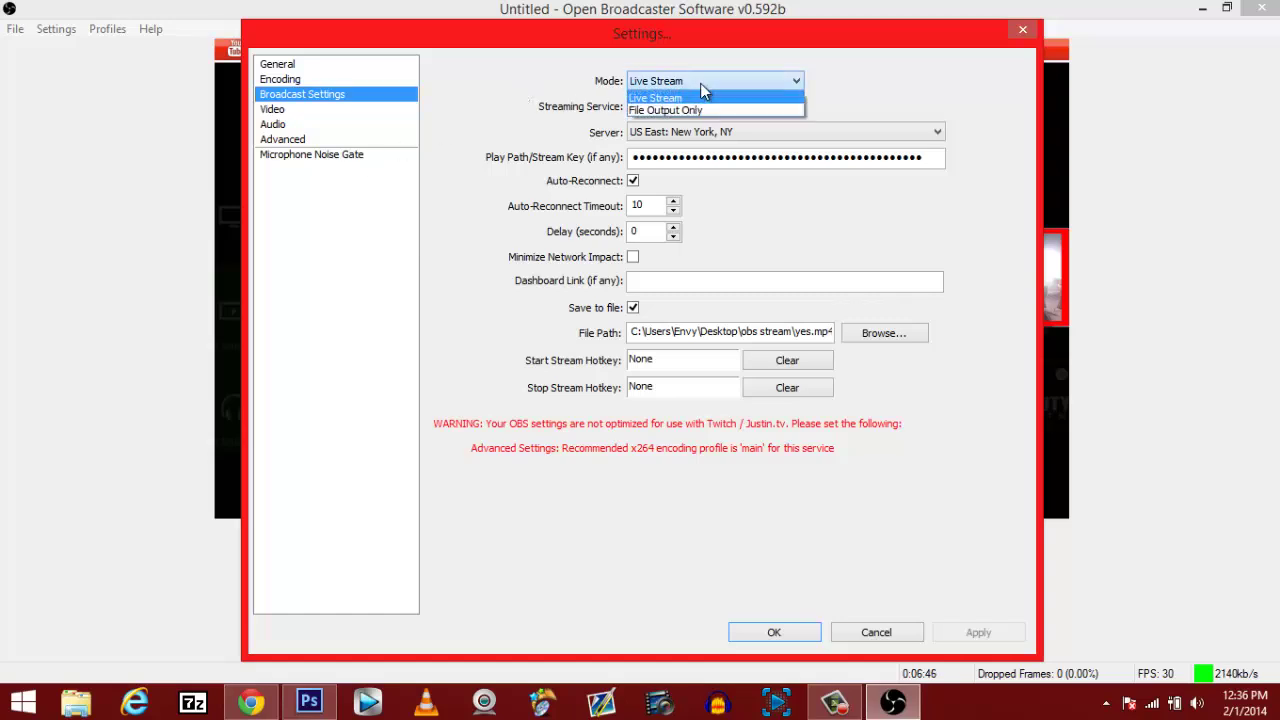
left_click(672, 98)
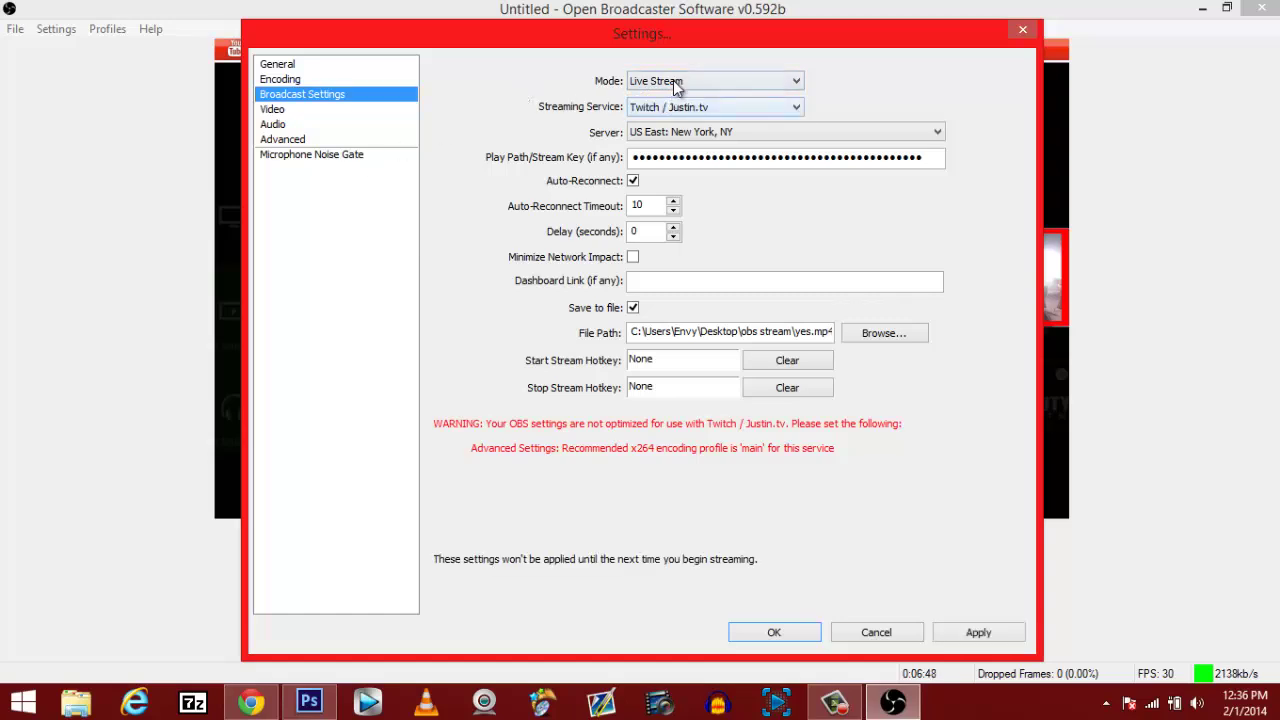
left_click(675, 85)
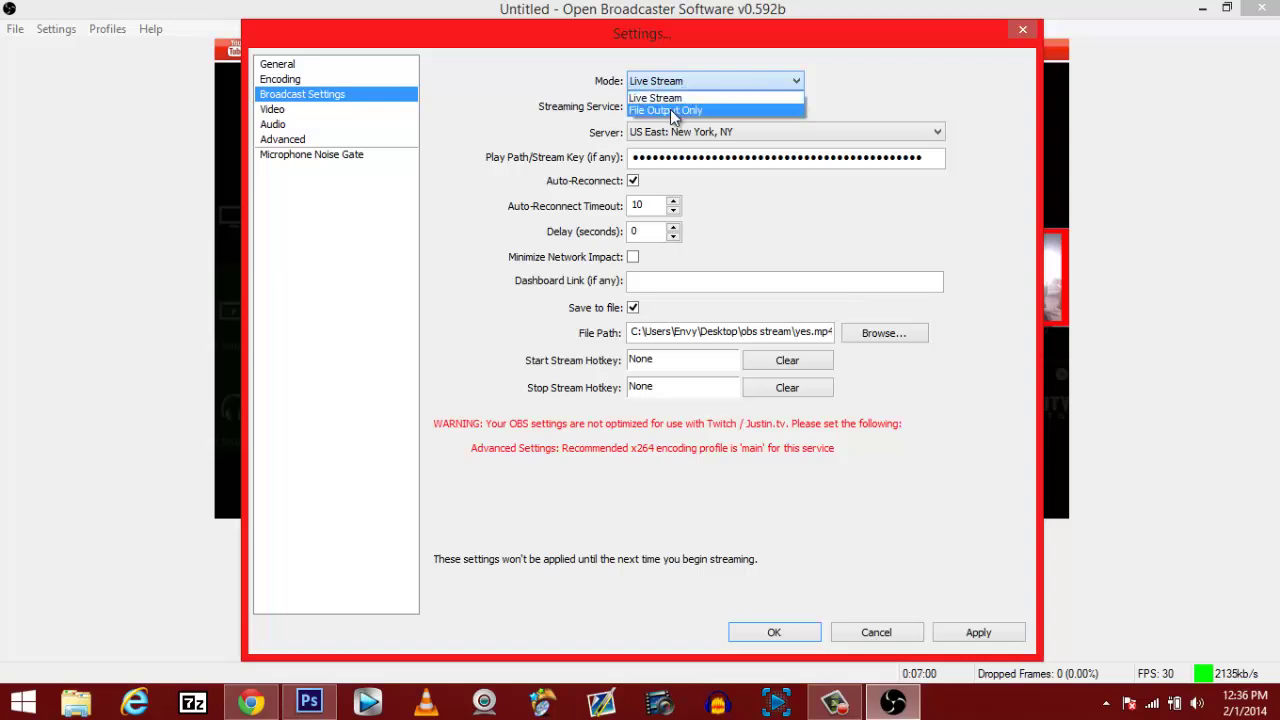
left_click(676, 98)
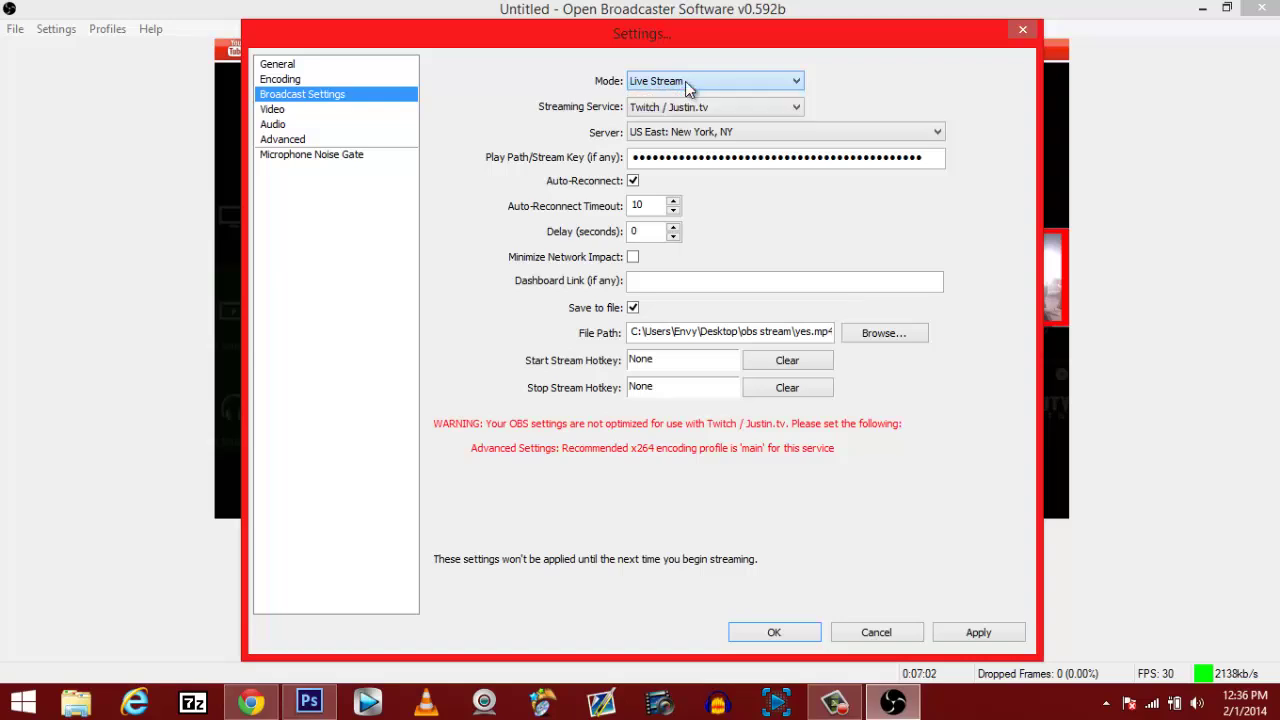
left_click(292, 77)
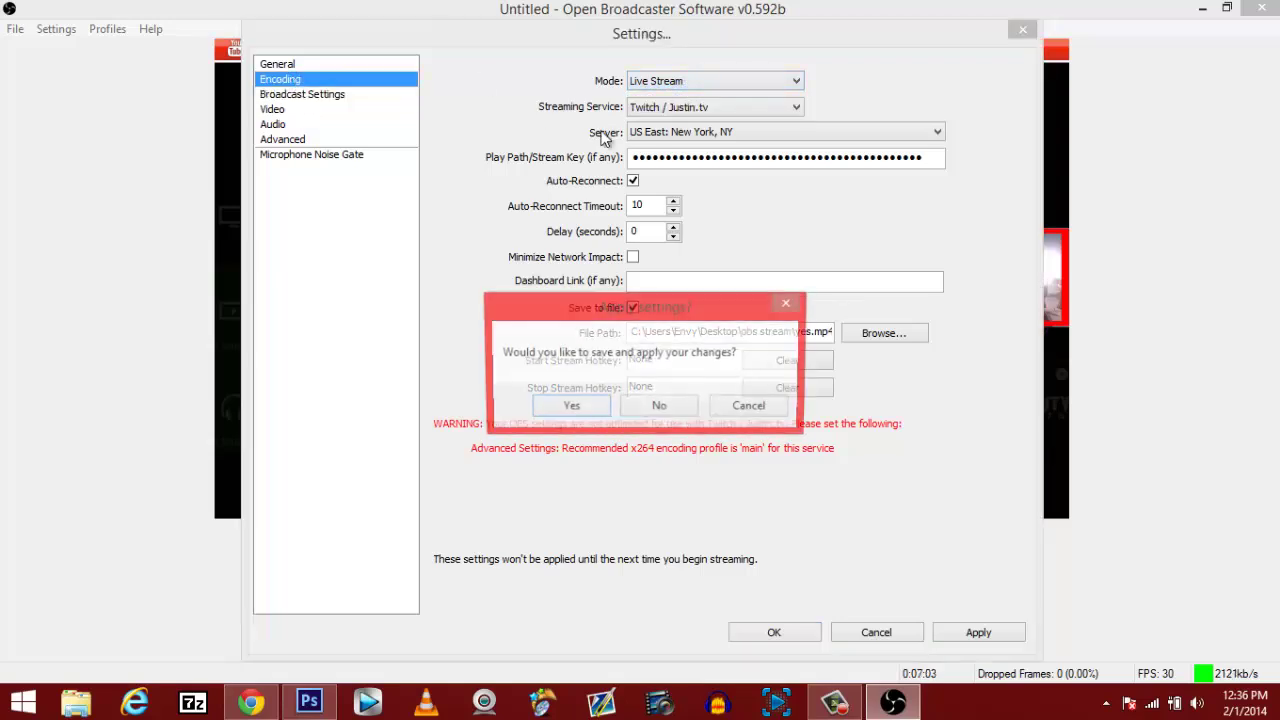
left_click(563, 412)
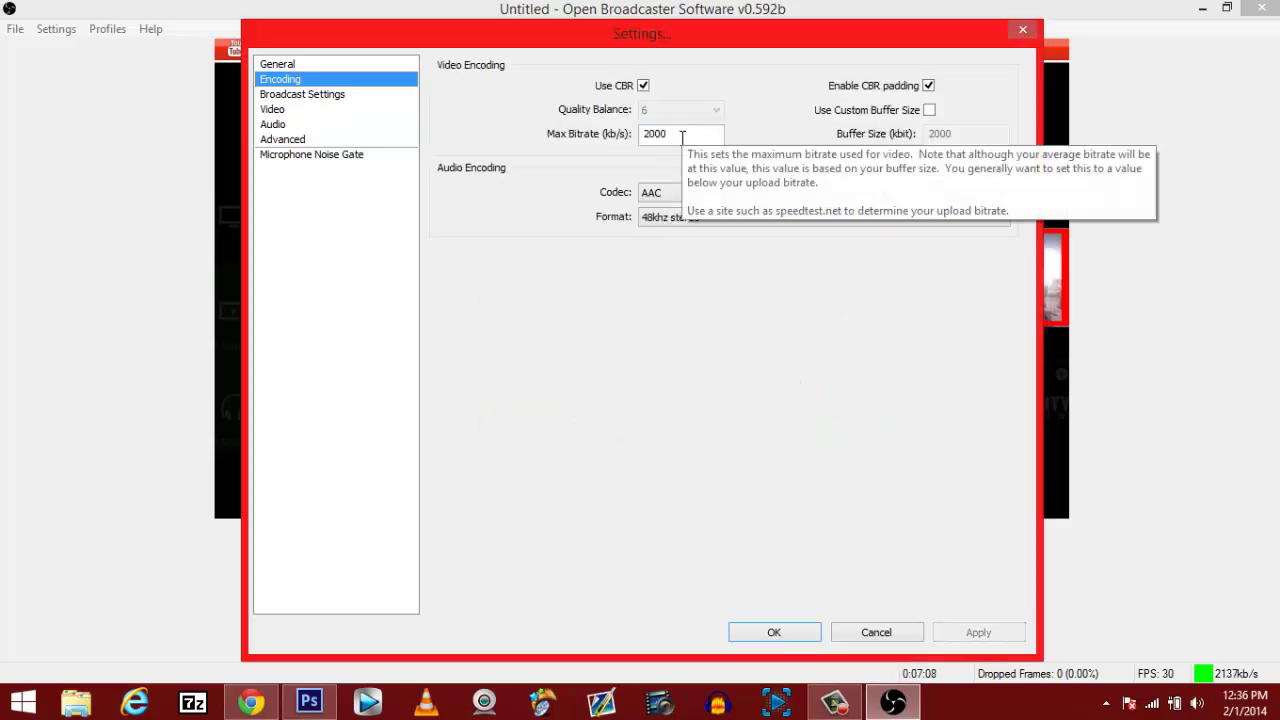
Step: Keep Twitch / Justin.tv as the streaming service and US East: New York, NY as the server
left_click(304, 96)
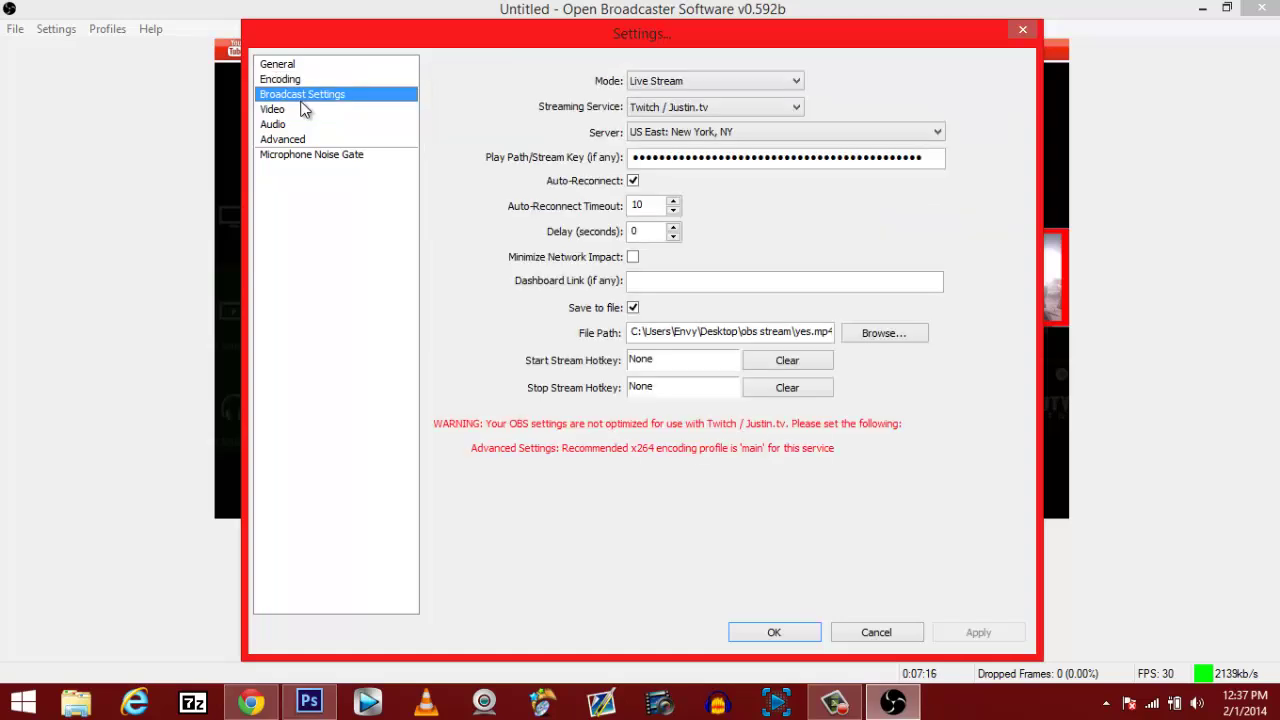
left_click(686, 136)
left_click(686, 134)
left_click(686, 108)
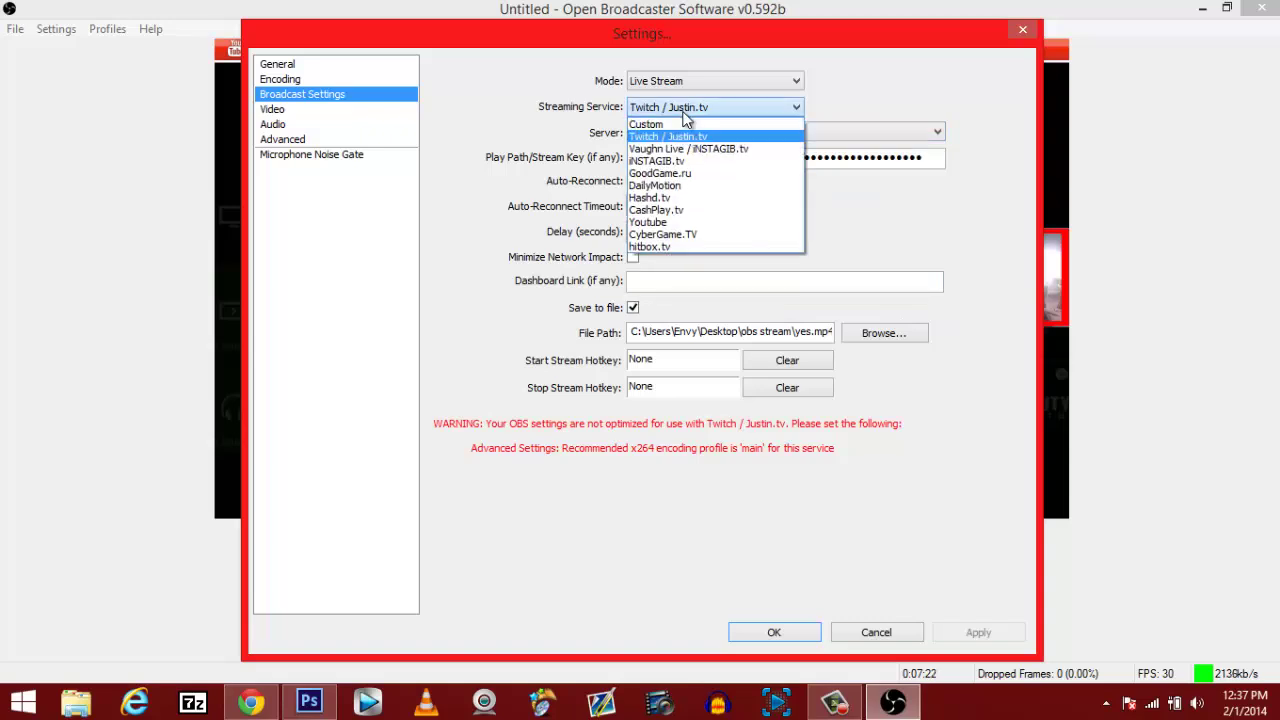
left_click(686, 118)
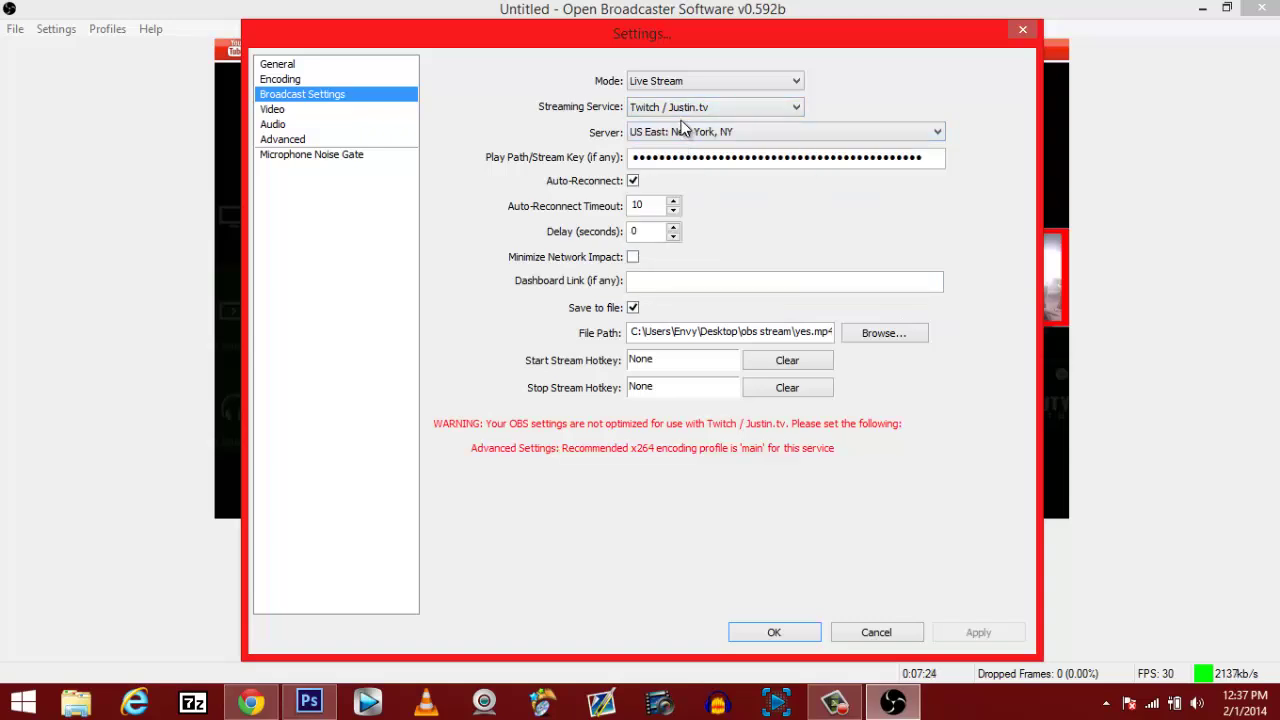
left_click(683, 132)
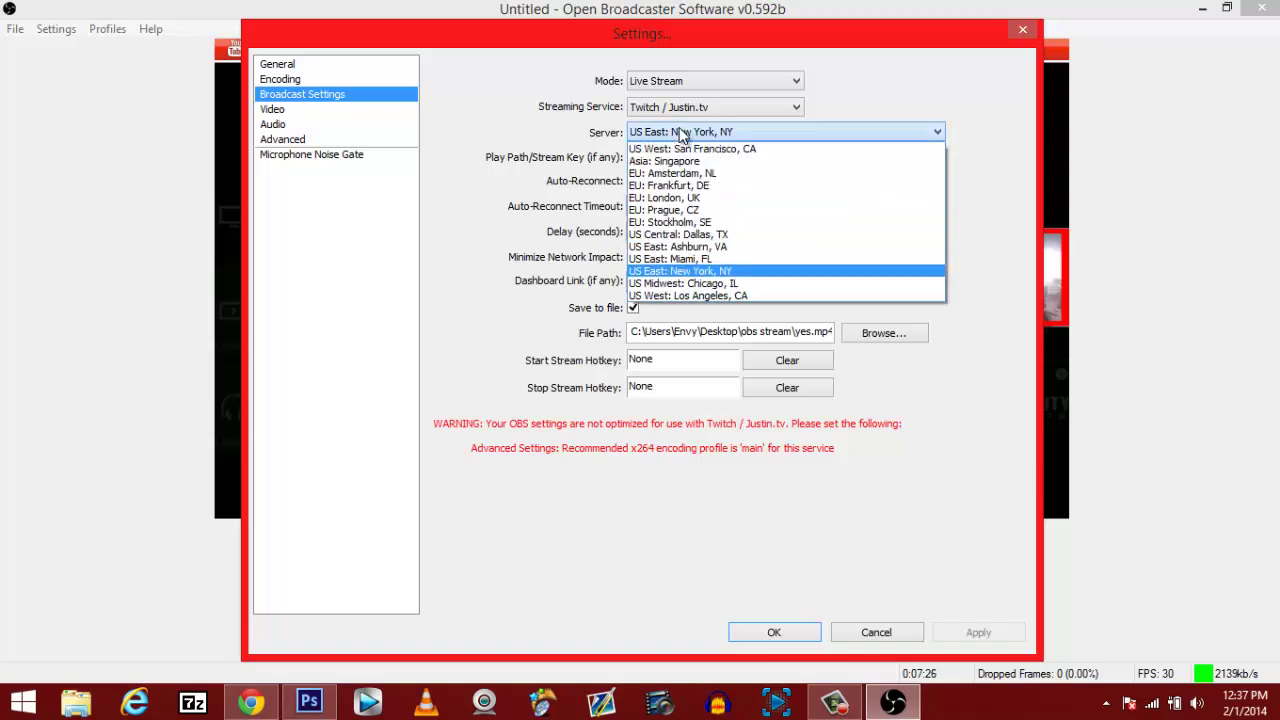
left_click(683, 135)
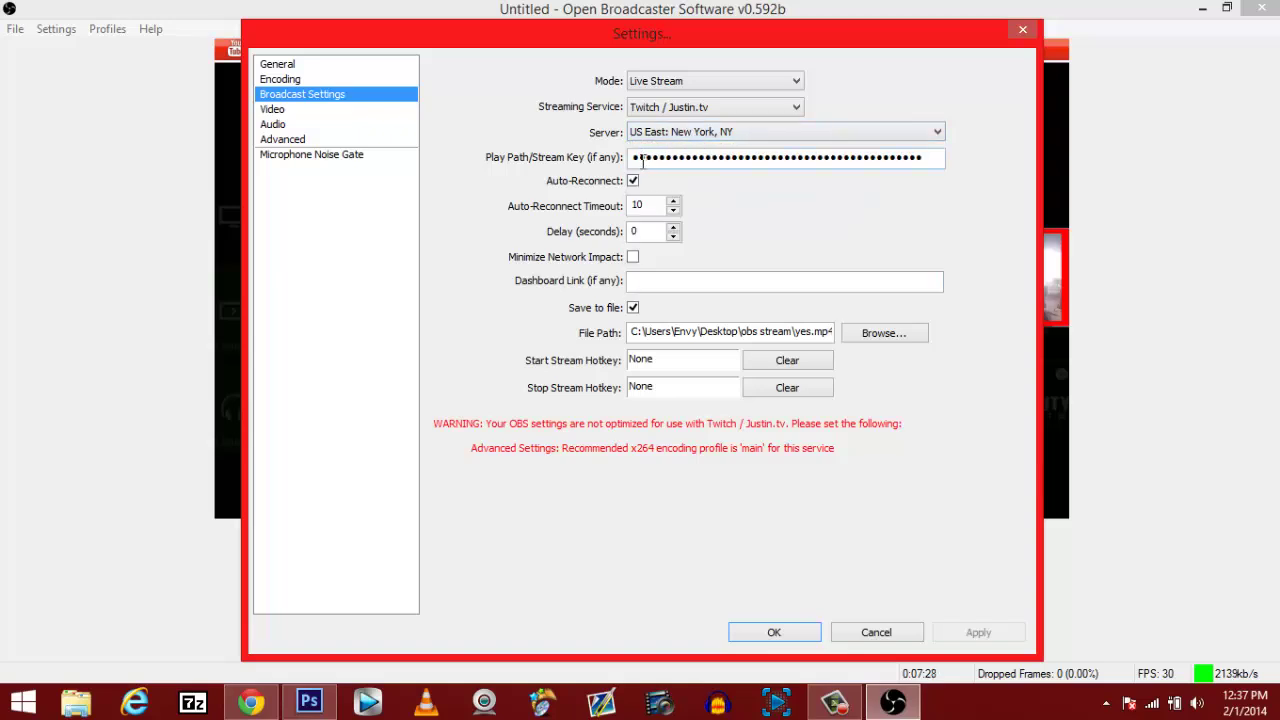
left_click(251, 703)
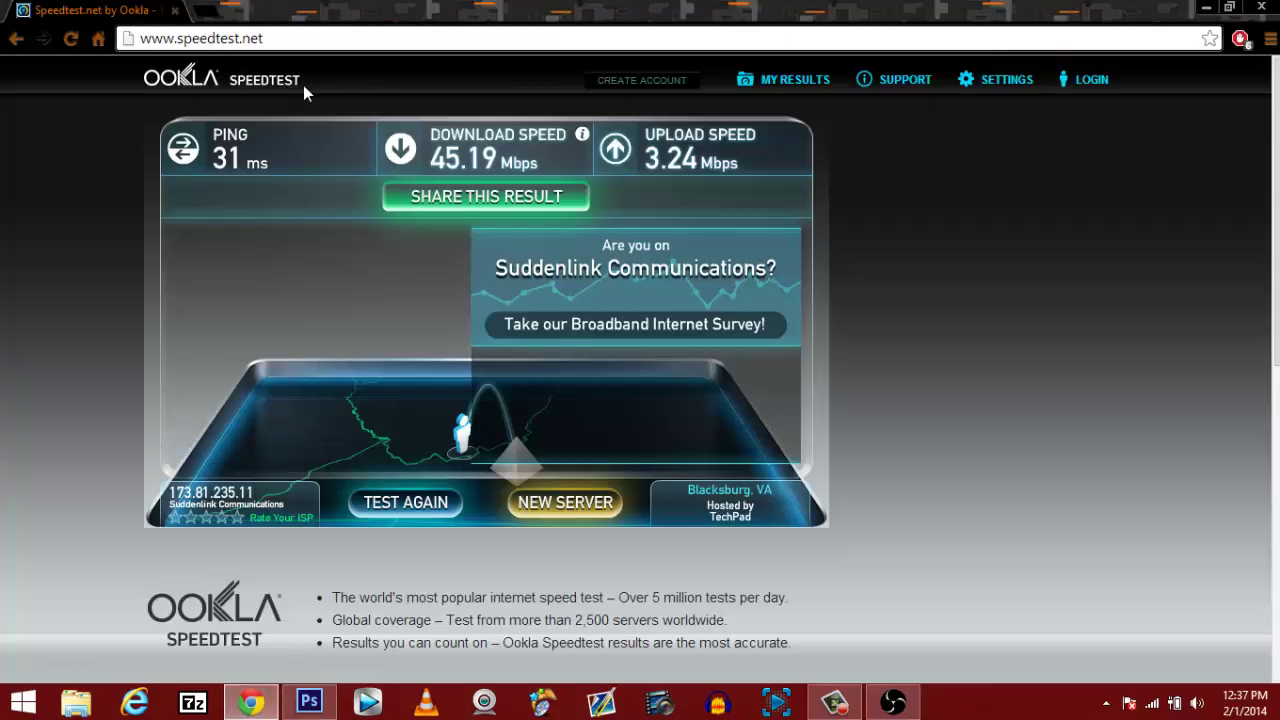
left_click(316, 38)
type("twit")
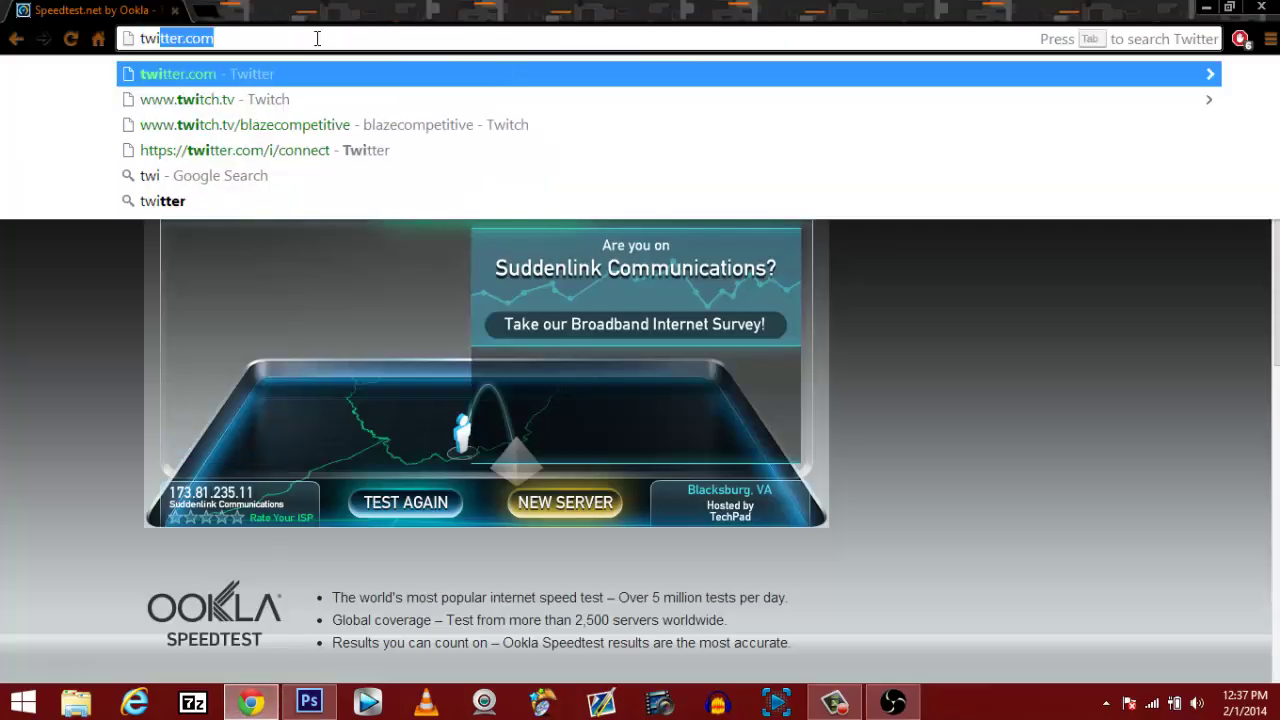
type("c.tv")
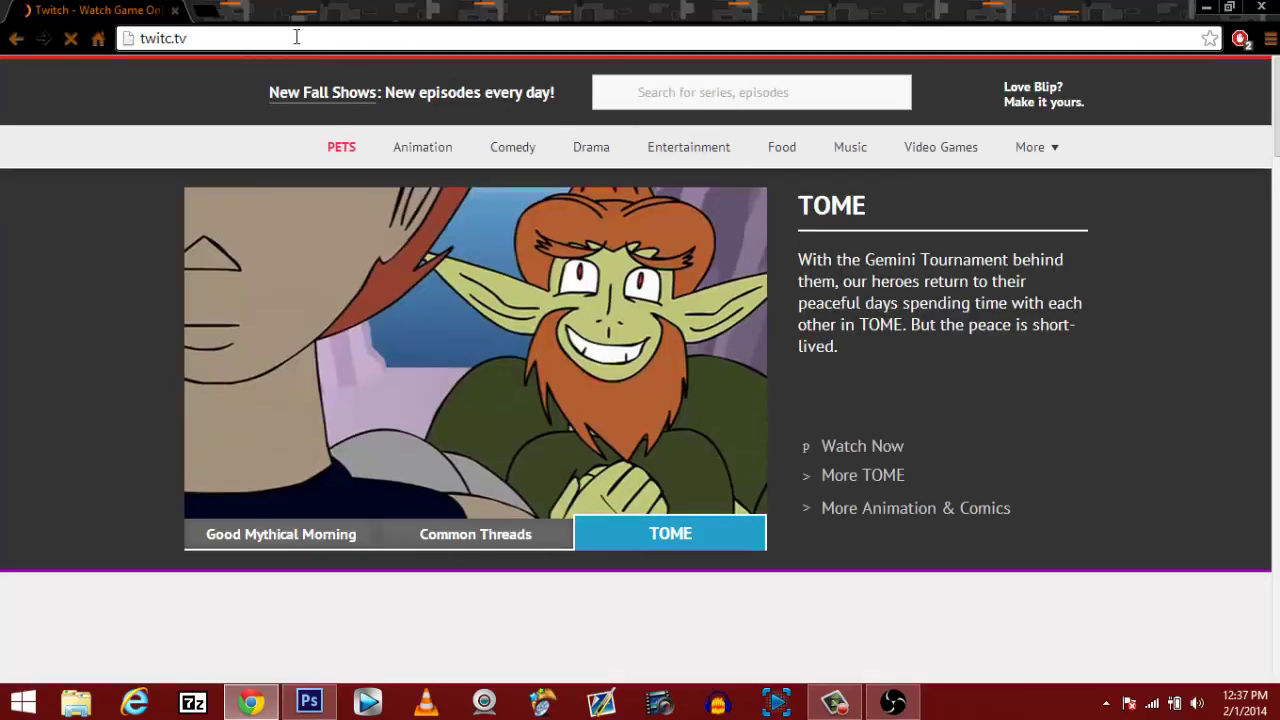
left_click(296, 37)
left_click(175, 37)
type("g")
key("BackSpace")
type("h")
left_click(183, 70)
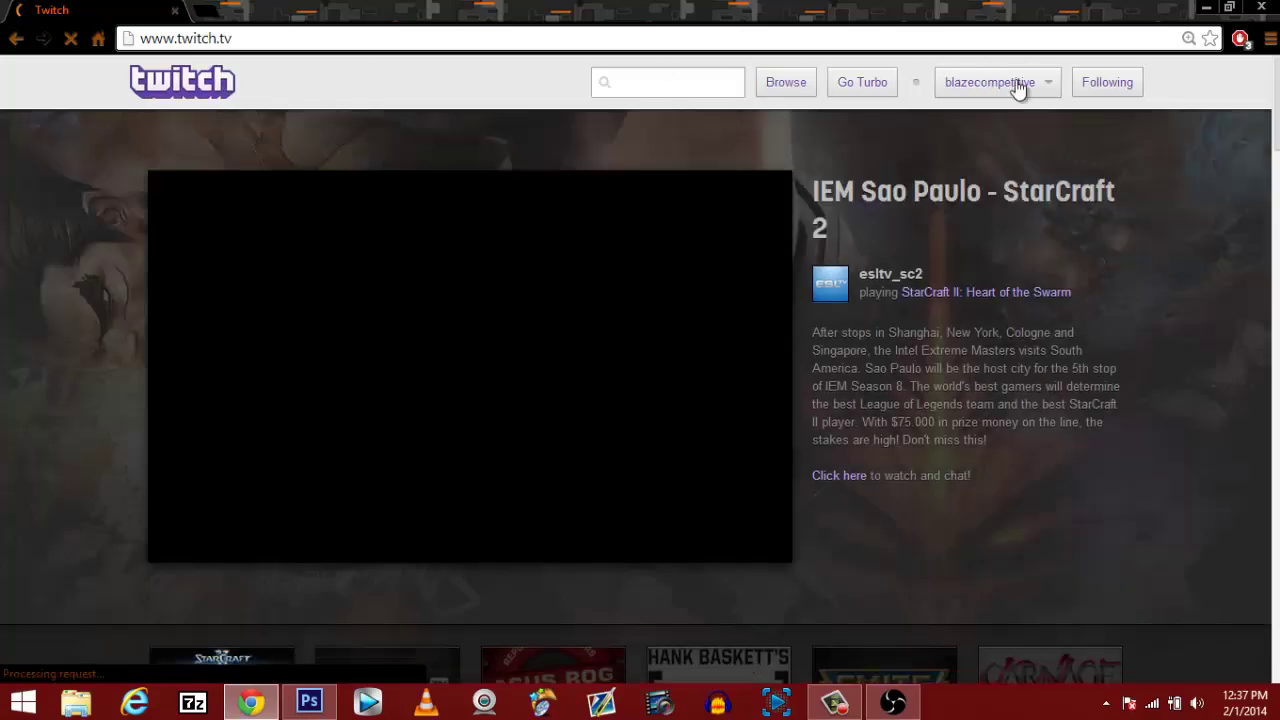
Step: Open the Stream Key page of the Twitch channel Dashboard, then switch back to OBS's Broadcast Settings
left_click(1017, 86)
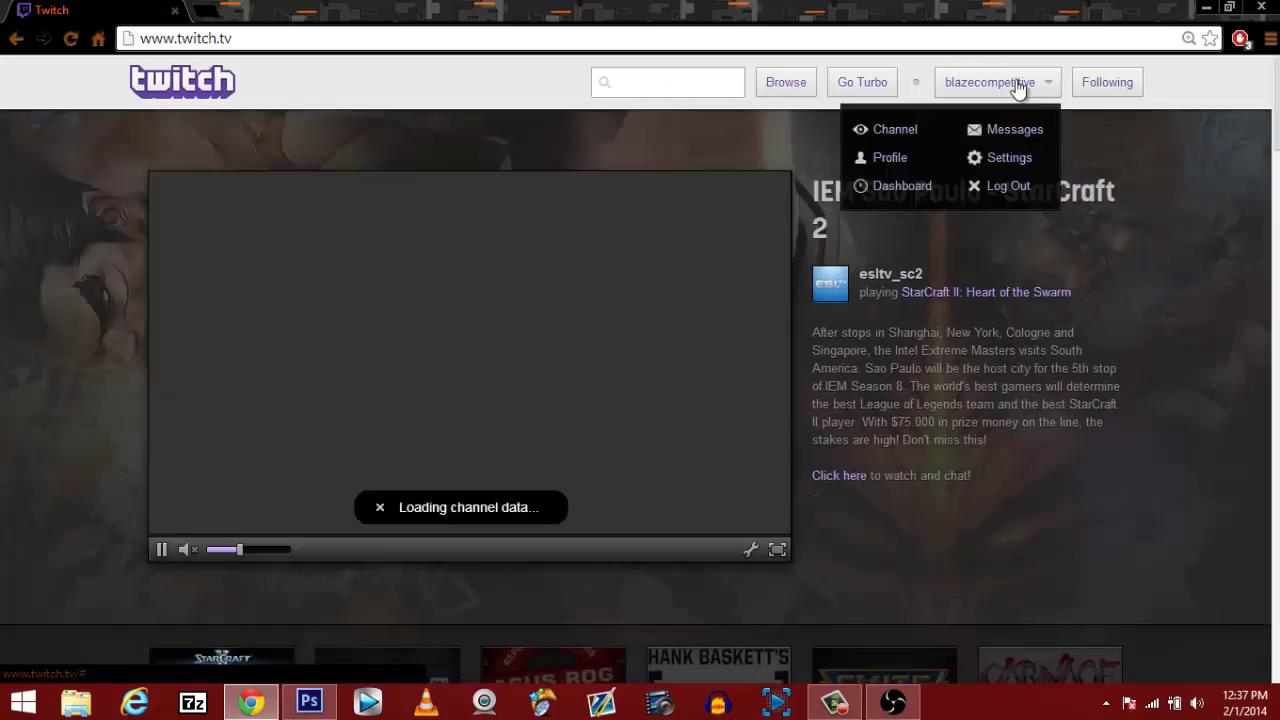
left_click(906, 186)
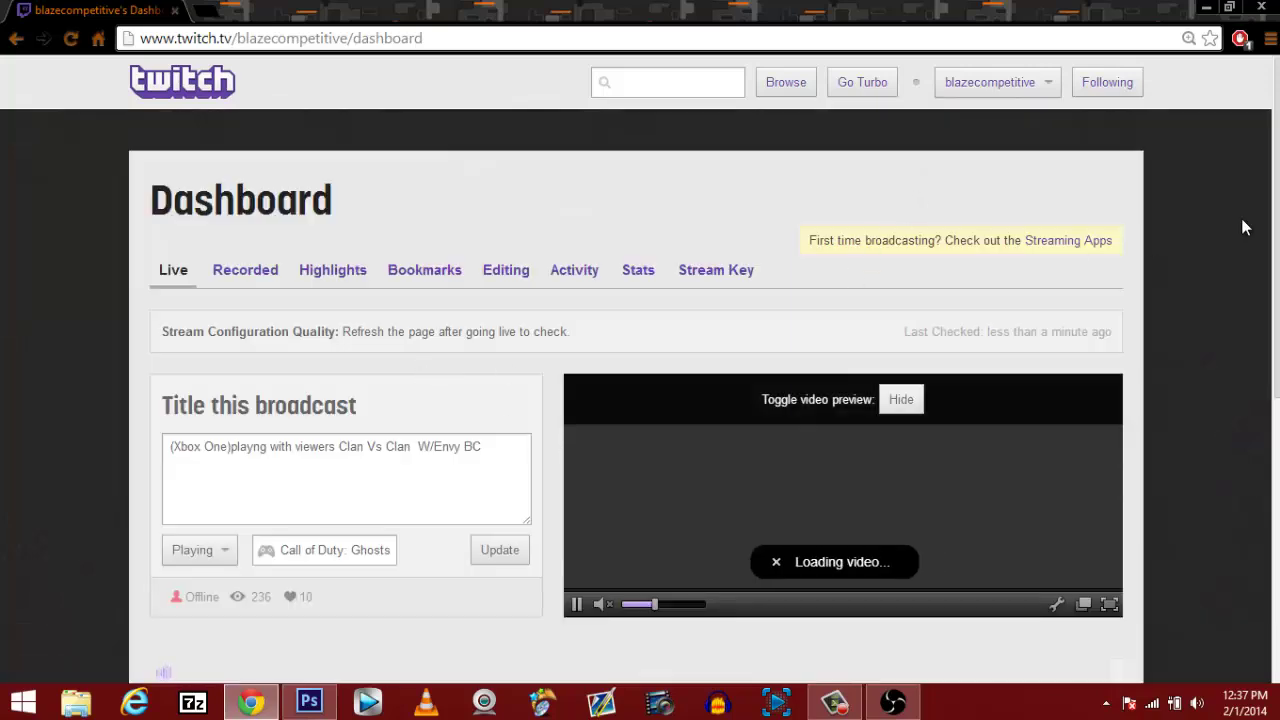
left_click(707, 278)
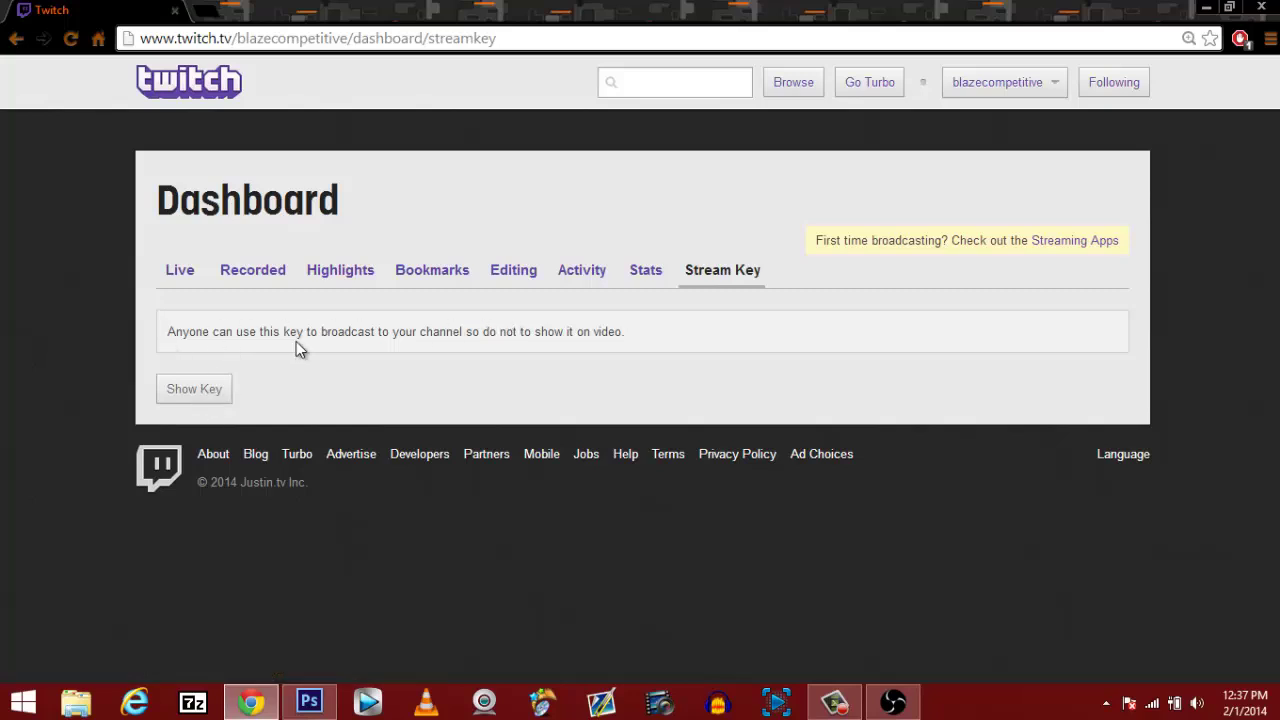
left_click(893, 702)
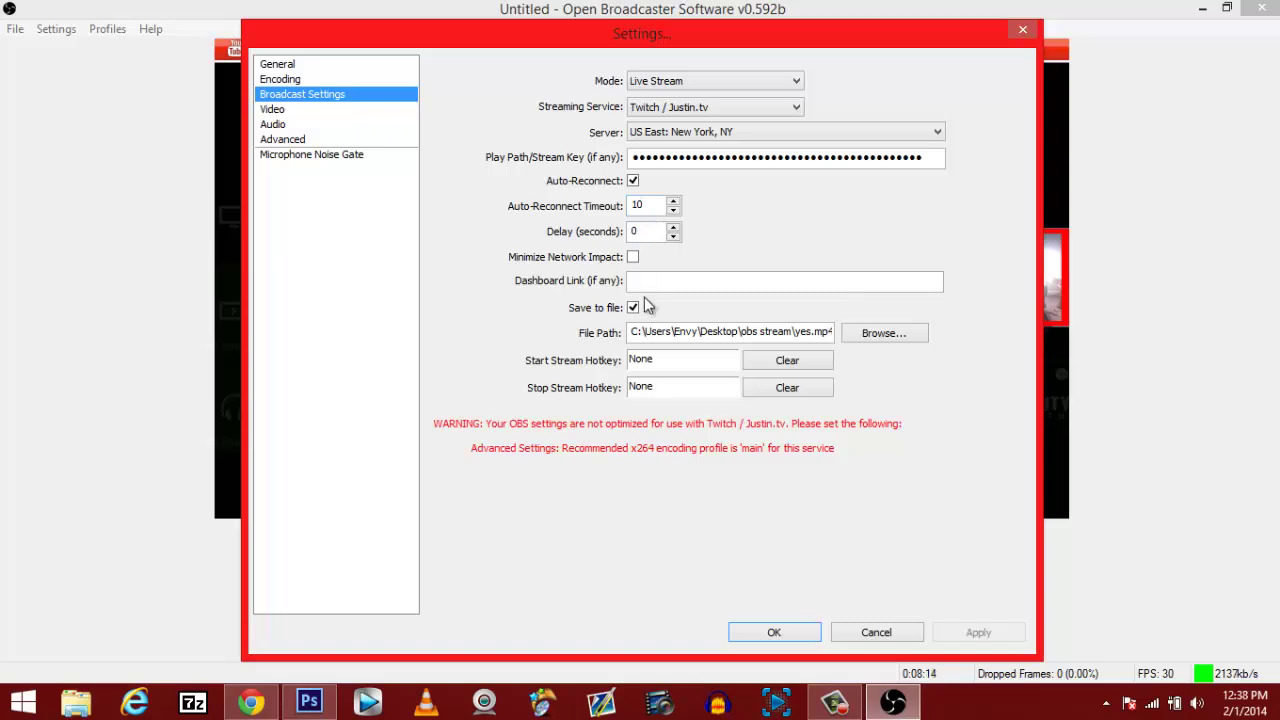
Step: Browse to the Desktop's obs stream folder for recordings and cancel, keeping the yes.mp4 path
left_click(907, 339)
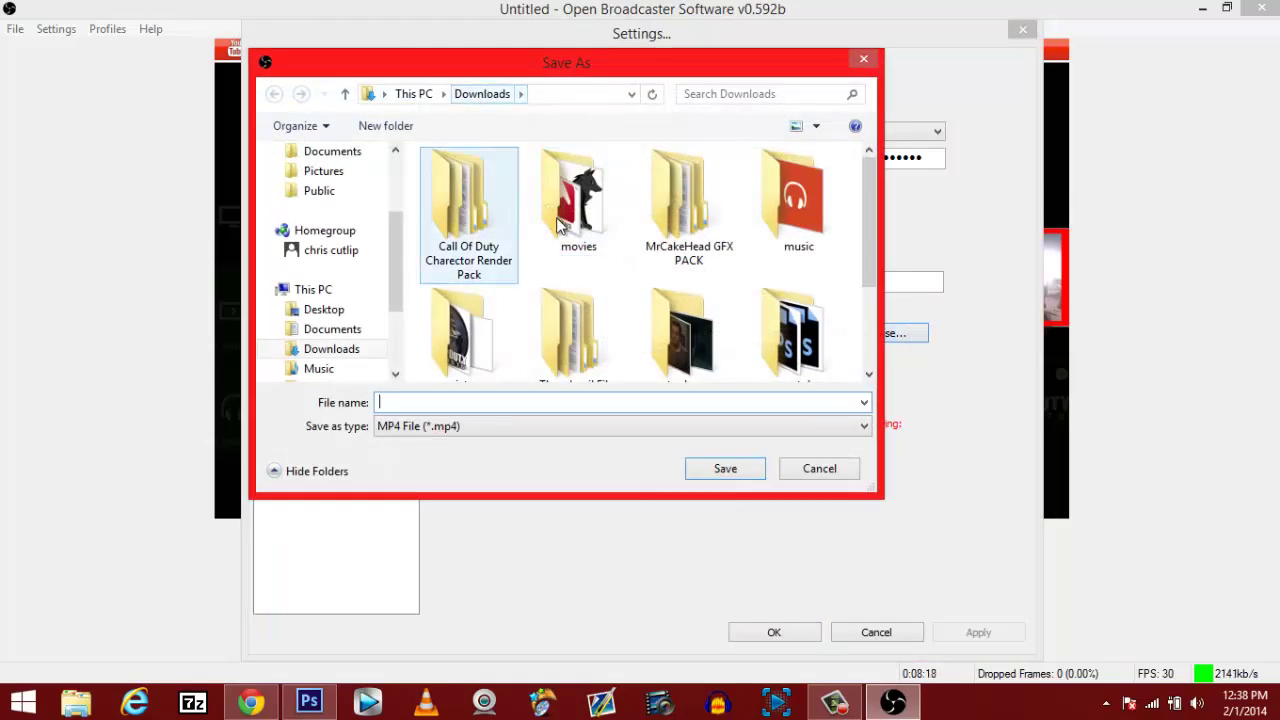
left_click_drag(871, 212, 751, 289)
left_click_drag(871, 298, 881, 218)
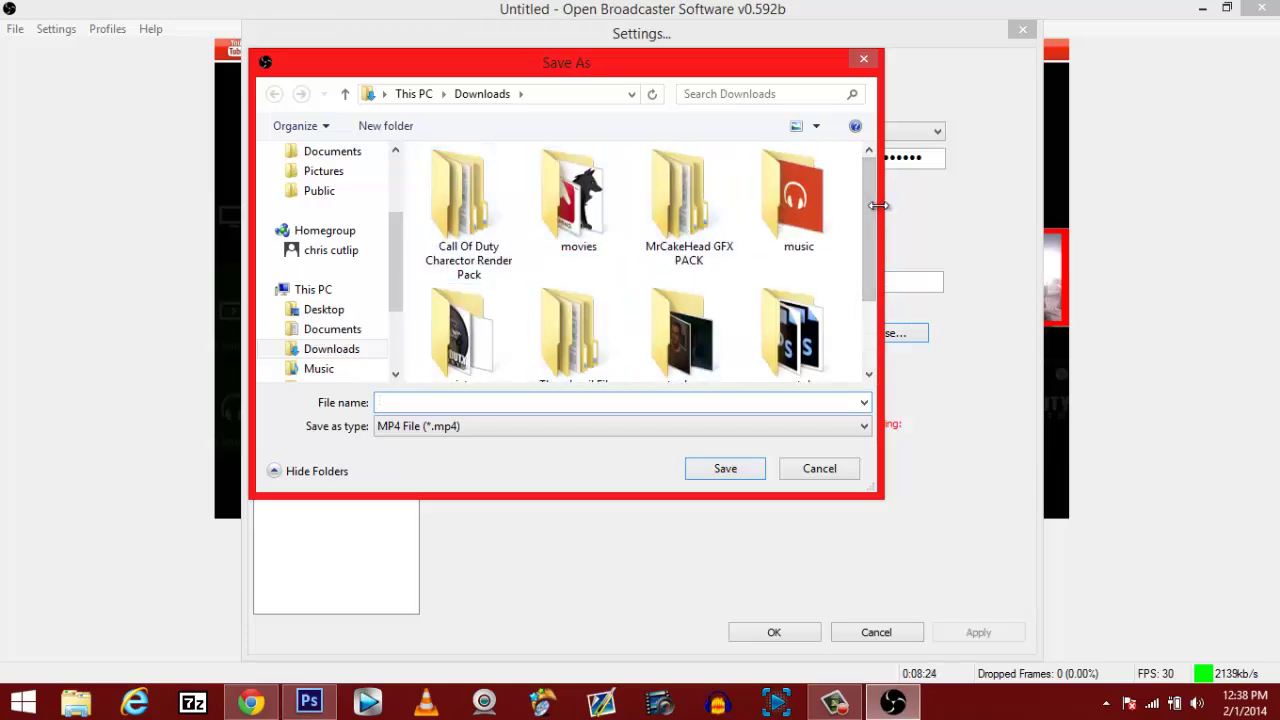
left_click_drag(876, 210, 860, 262)
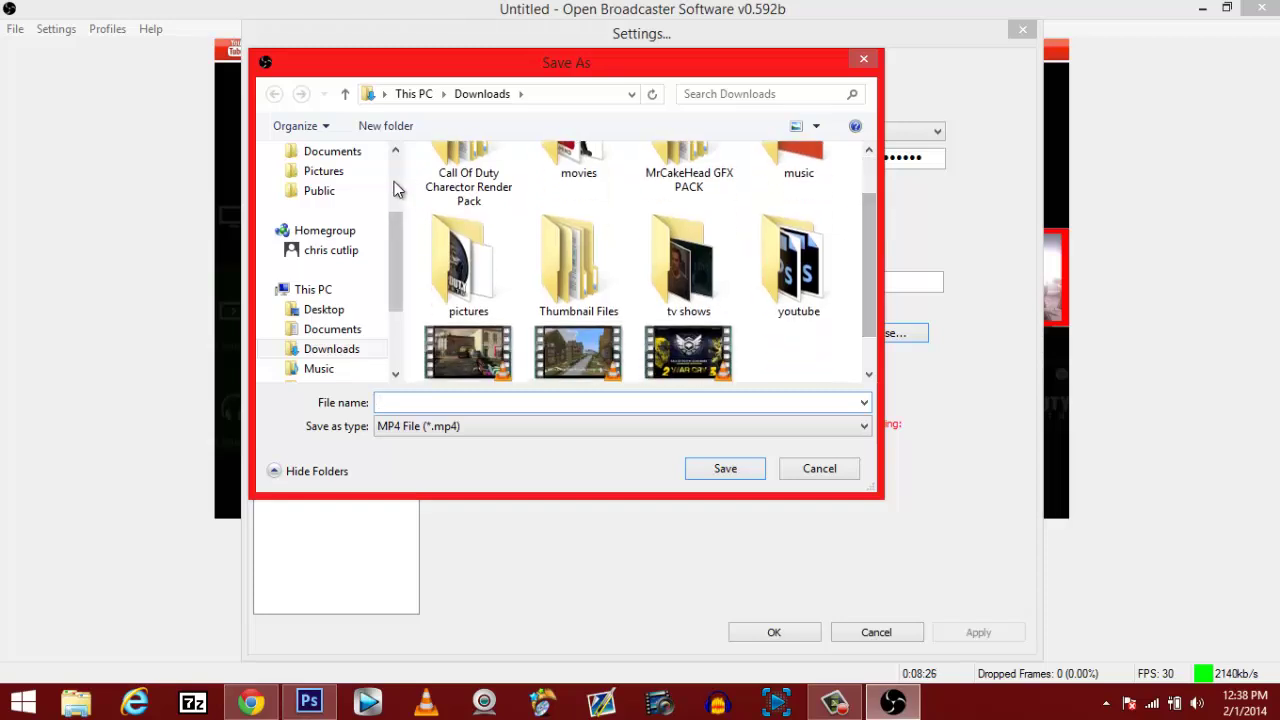
scroll(398, 232, "up", 2)
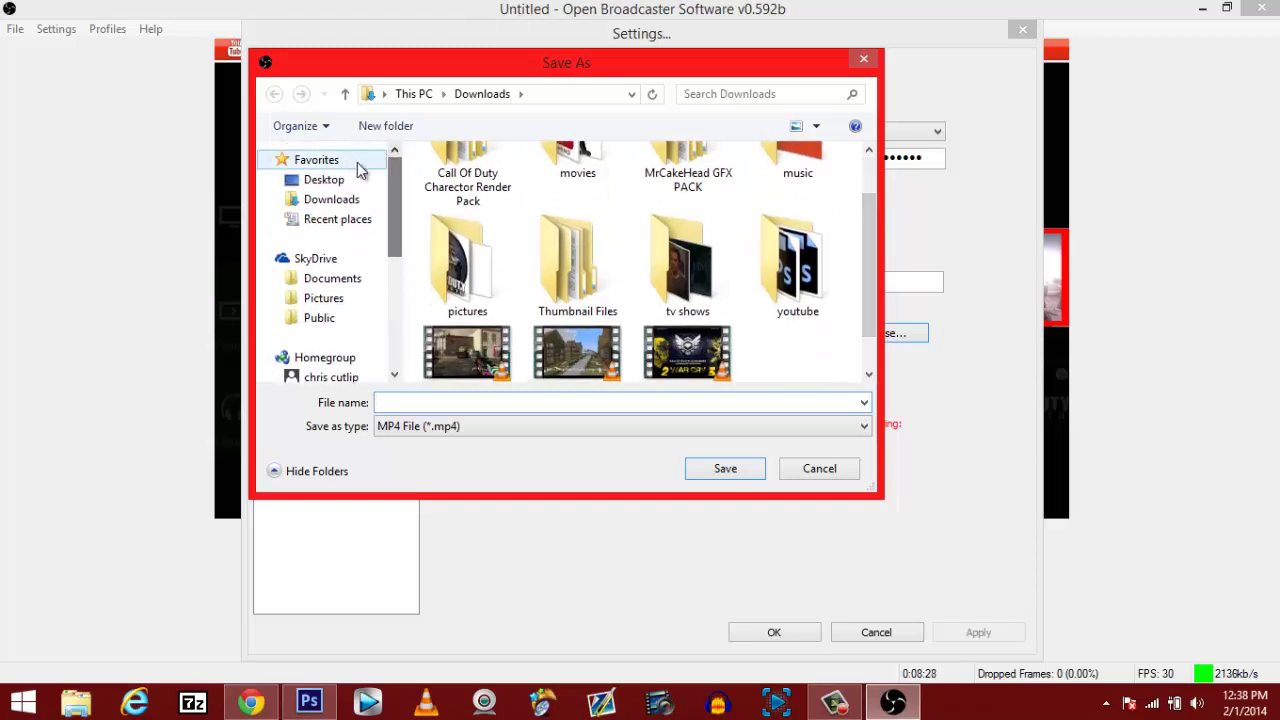
left_click(320, 180)
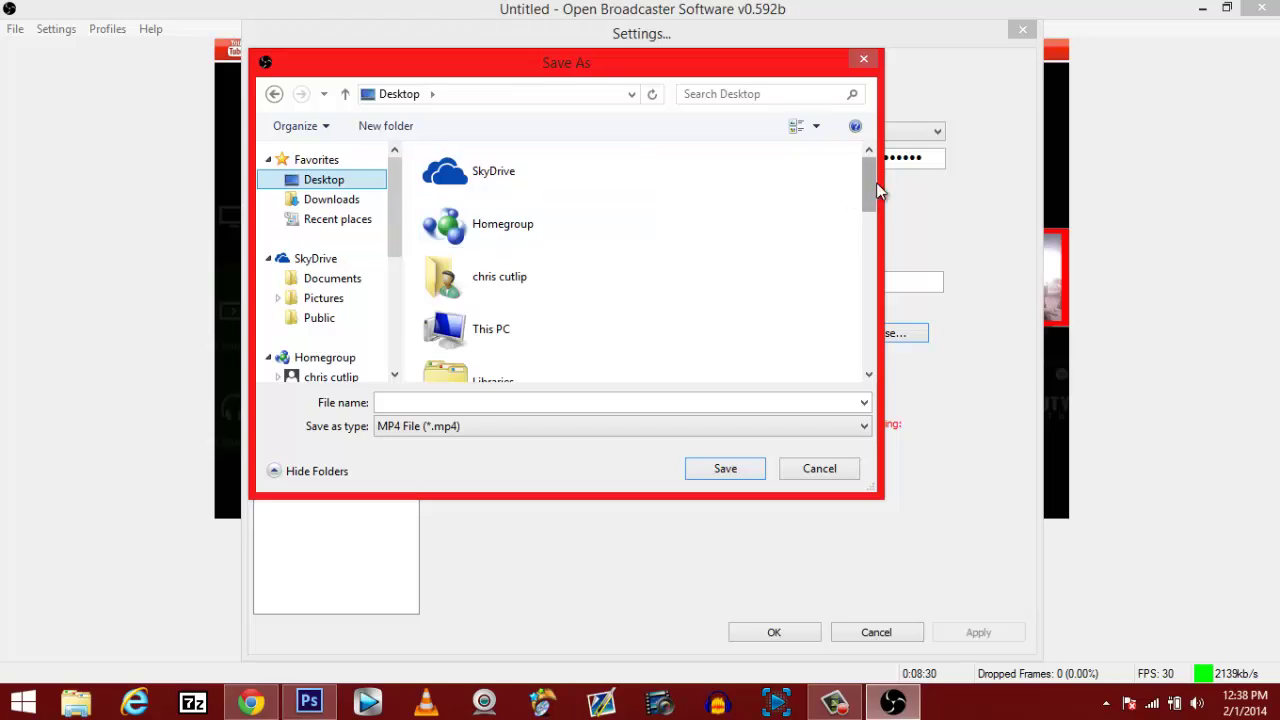
left_click_drag(874, 194, 866, 277)
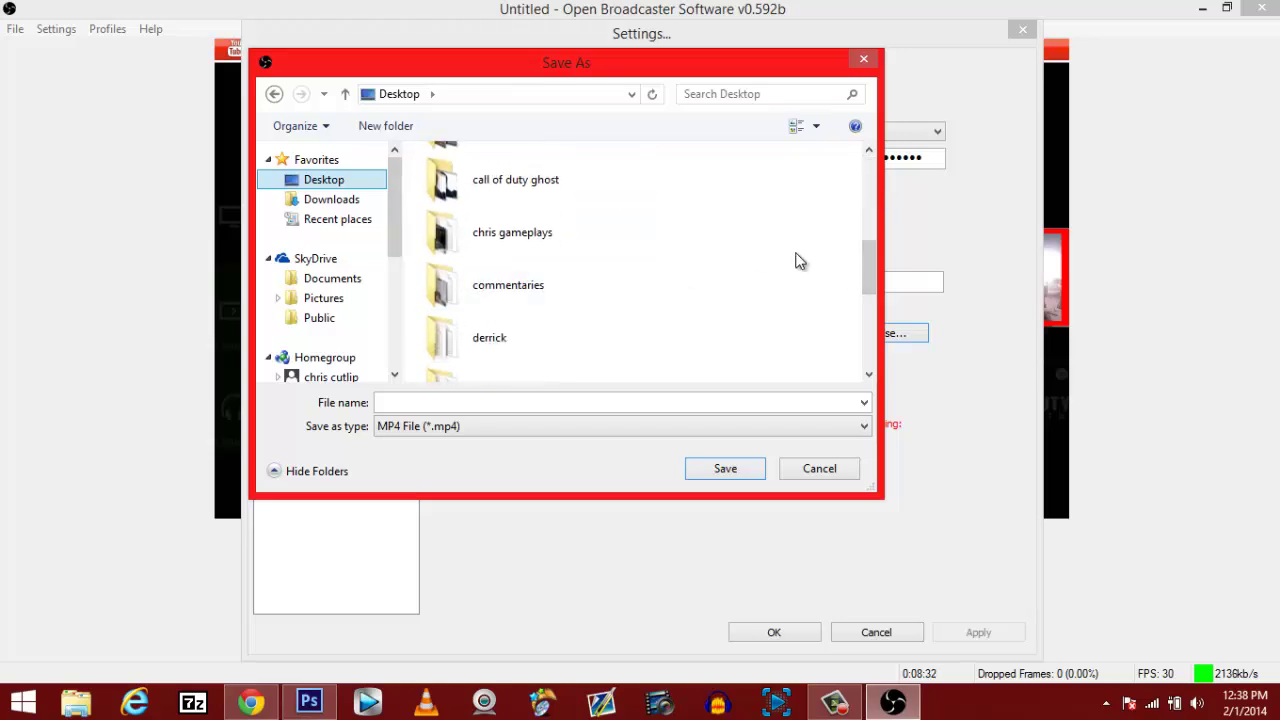
scroll(869, 284, "down", 1)
scroll(526, 351, "down", 1)
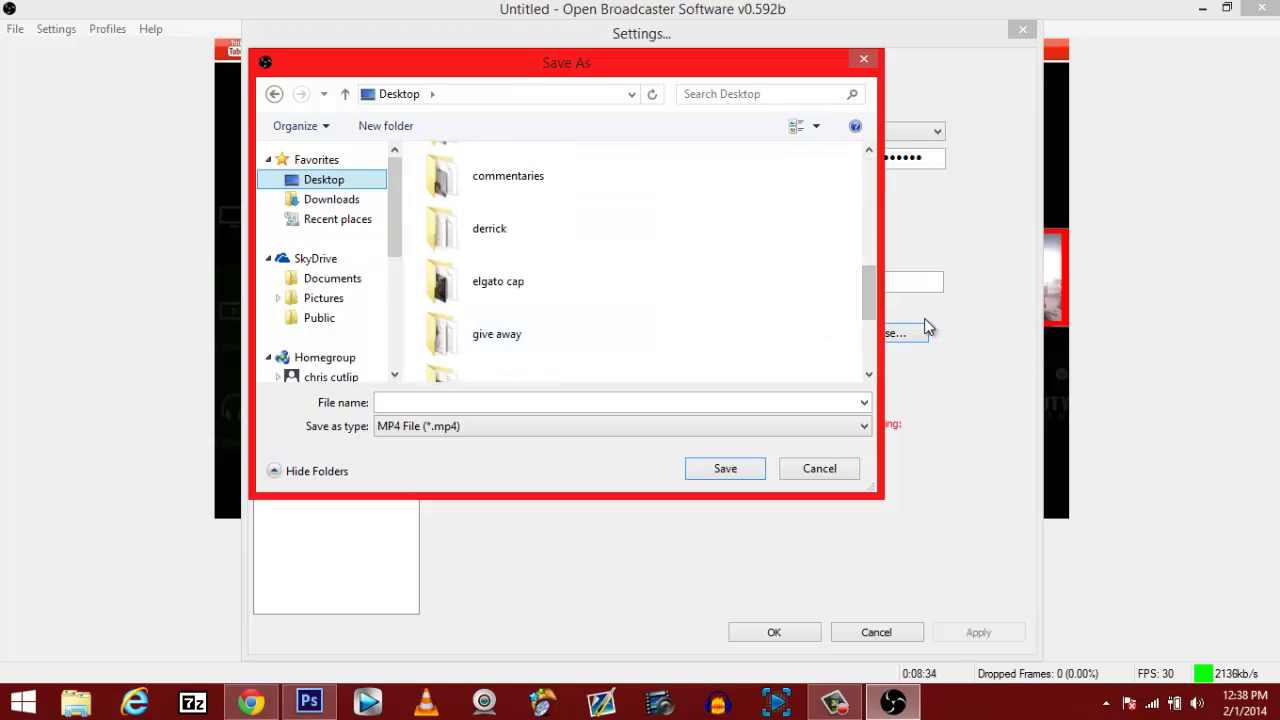
scroll(869, 305, "down", 2)
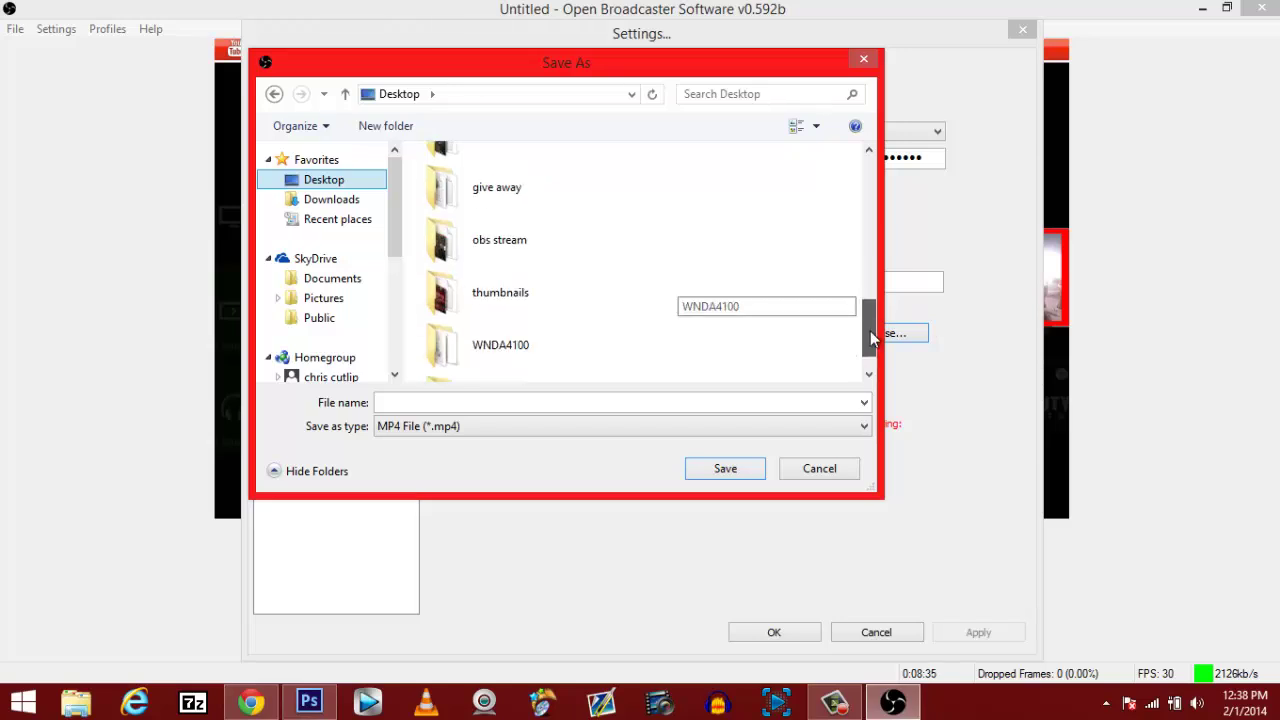
left_click(530, 257)
double_click(530, 257)
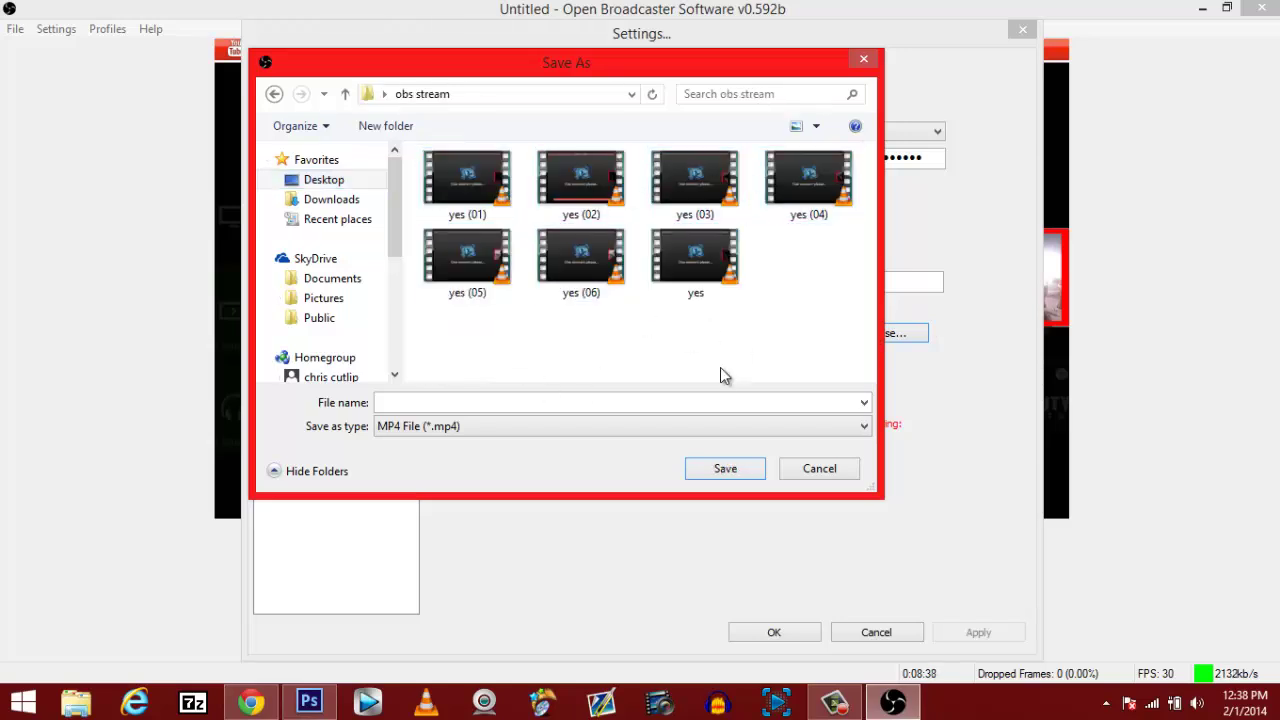
left_click(798, 466)
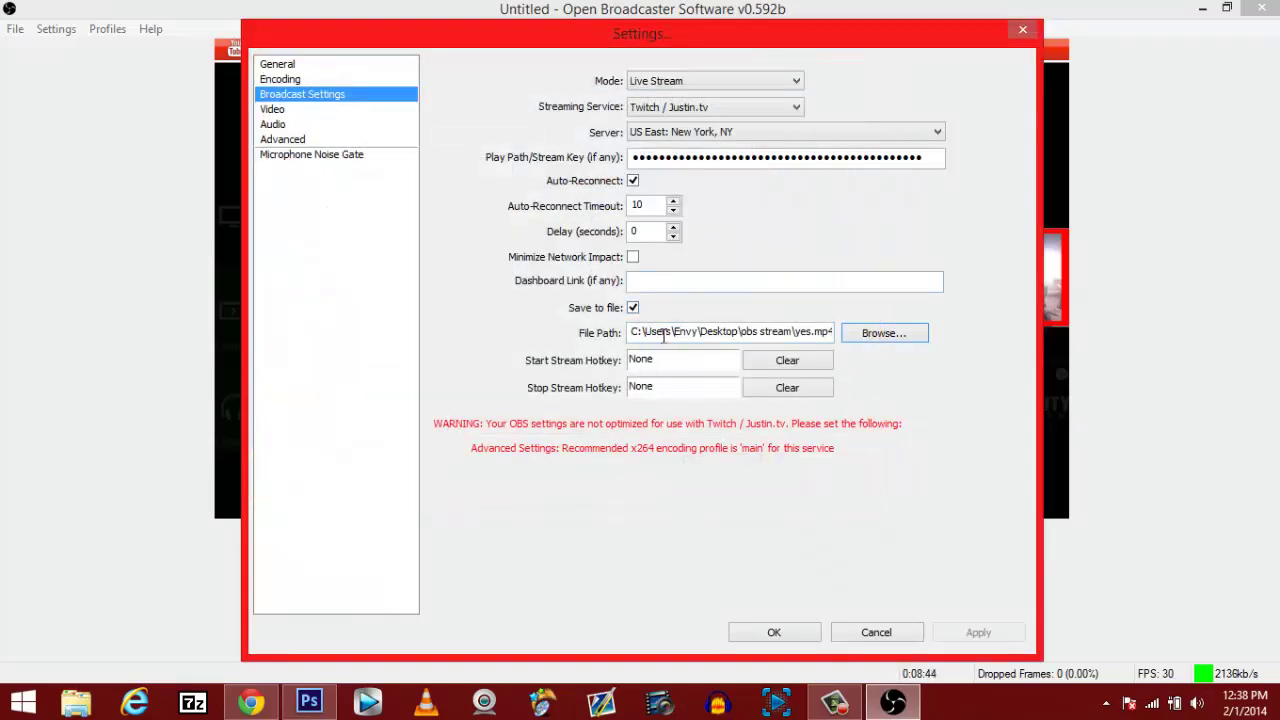
Step: In Video settings, keep the current adapter and downscale 1920x1080 by 1.75 to 1096x616
left_click(270, 109)
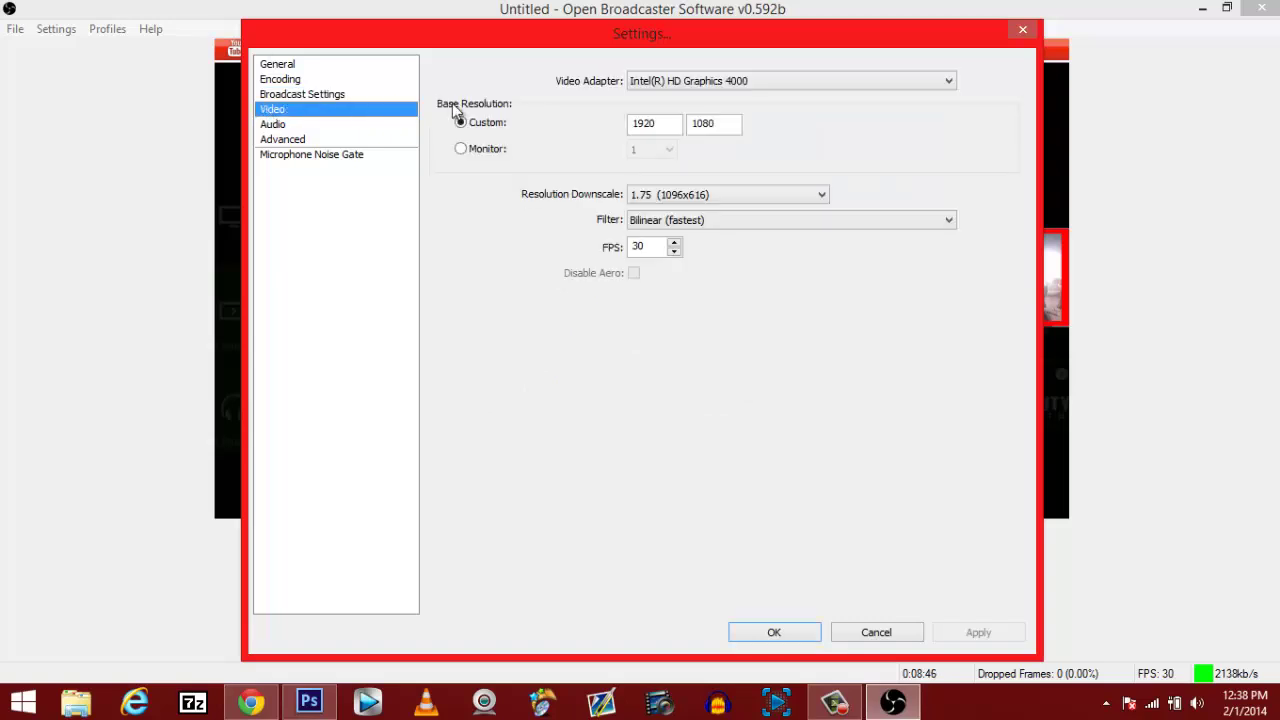
left_click(710, 86)
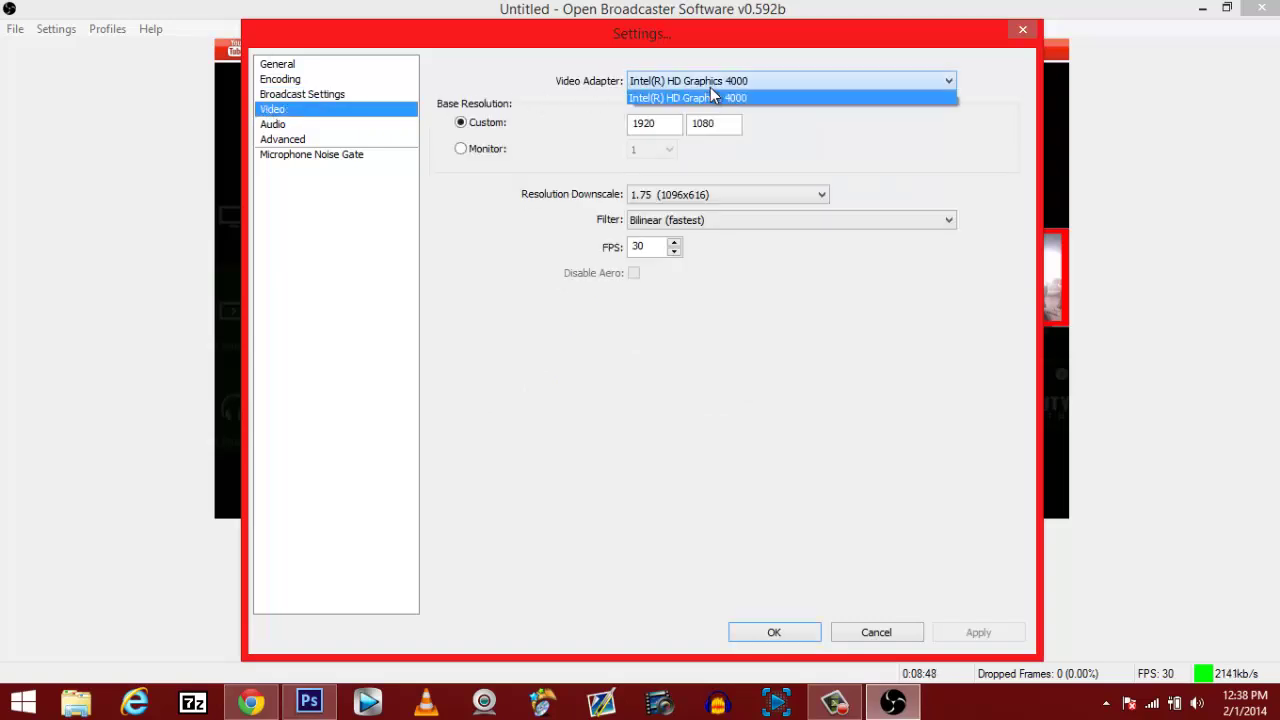
left_click(710, 88)
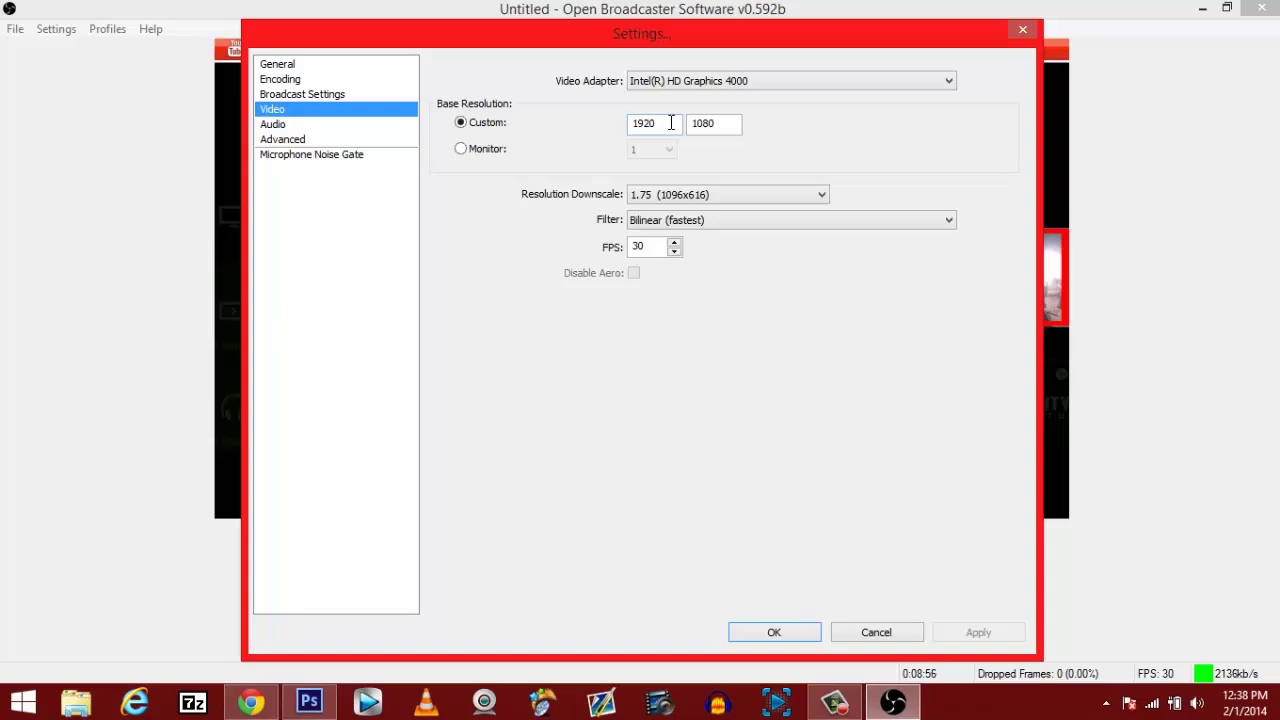
left_click(694, 195)
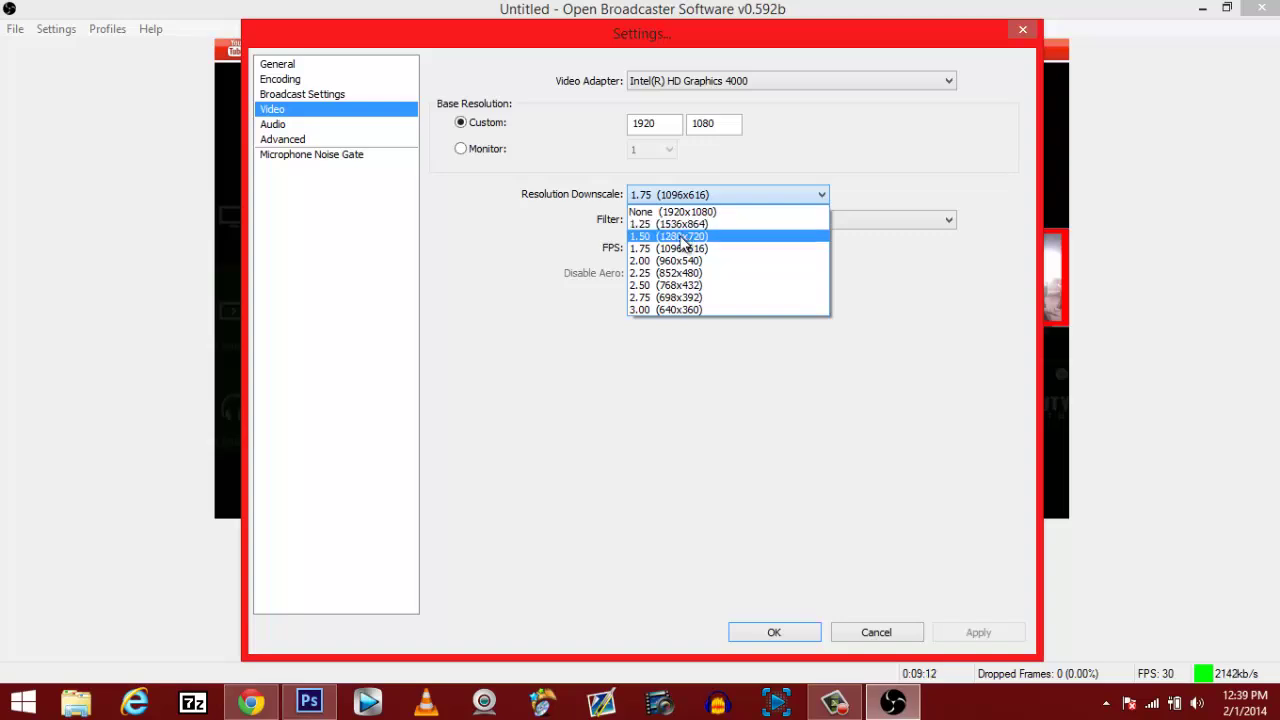
left_click(682, 237)
left_click(690, 197)
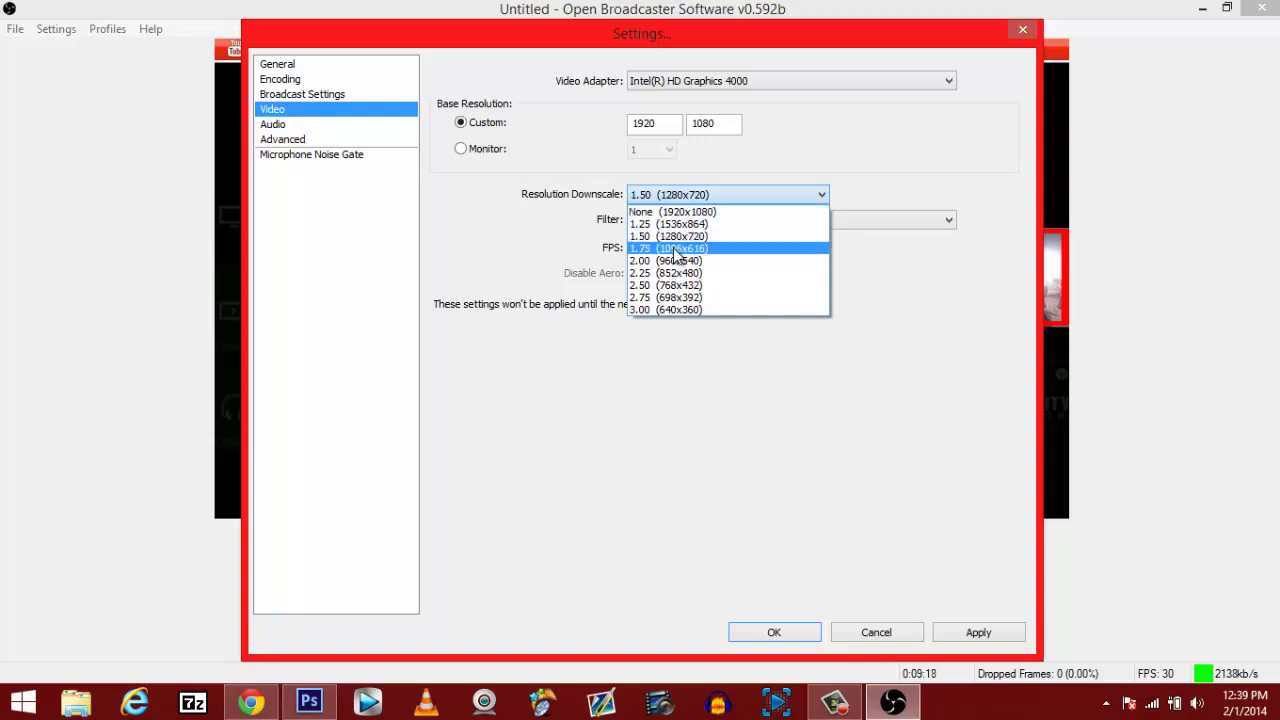
left_click(555, 248)
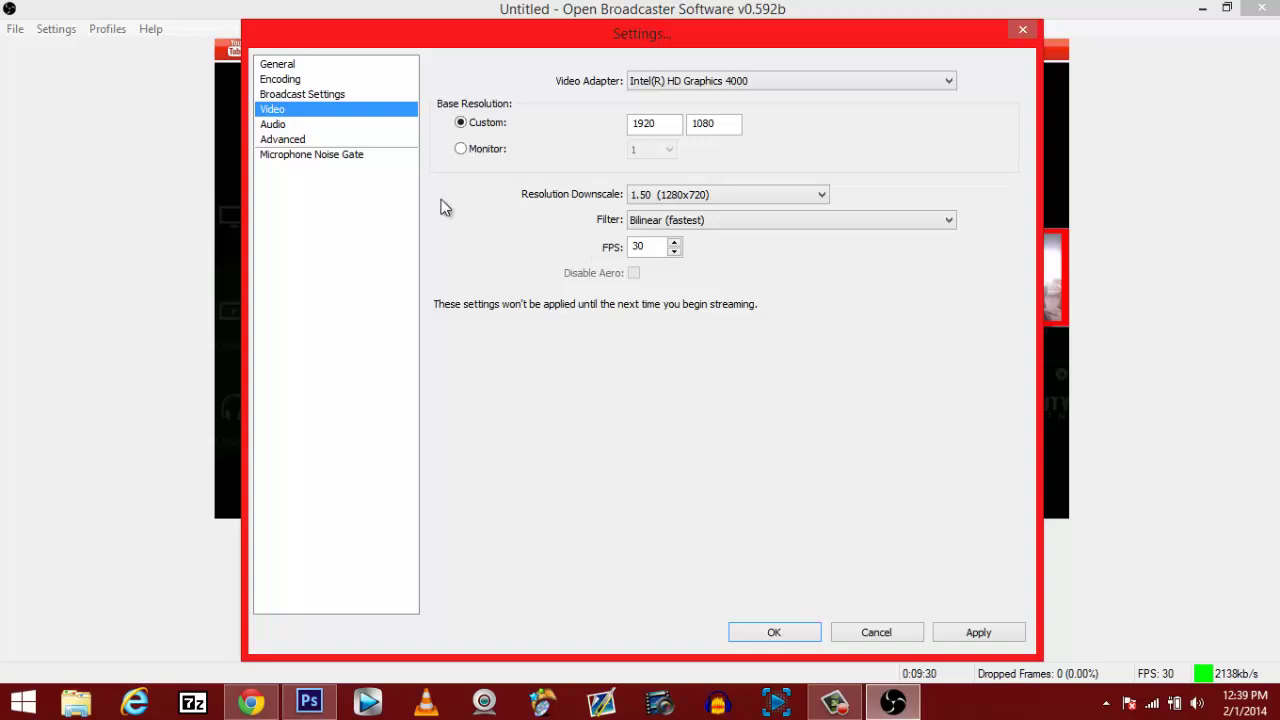
key("Down")
Step: Apply the video changes and set the microphone device to Microphone (Blue Snowball)
left_click(284, 126)
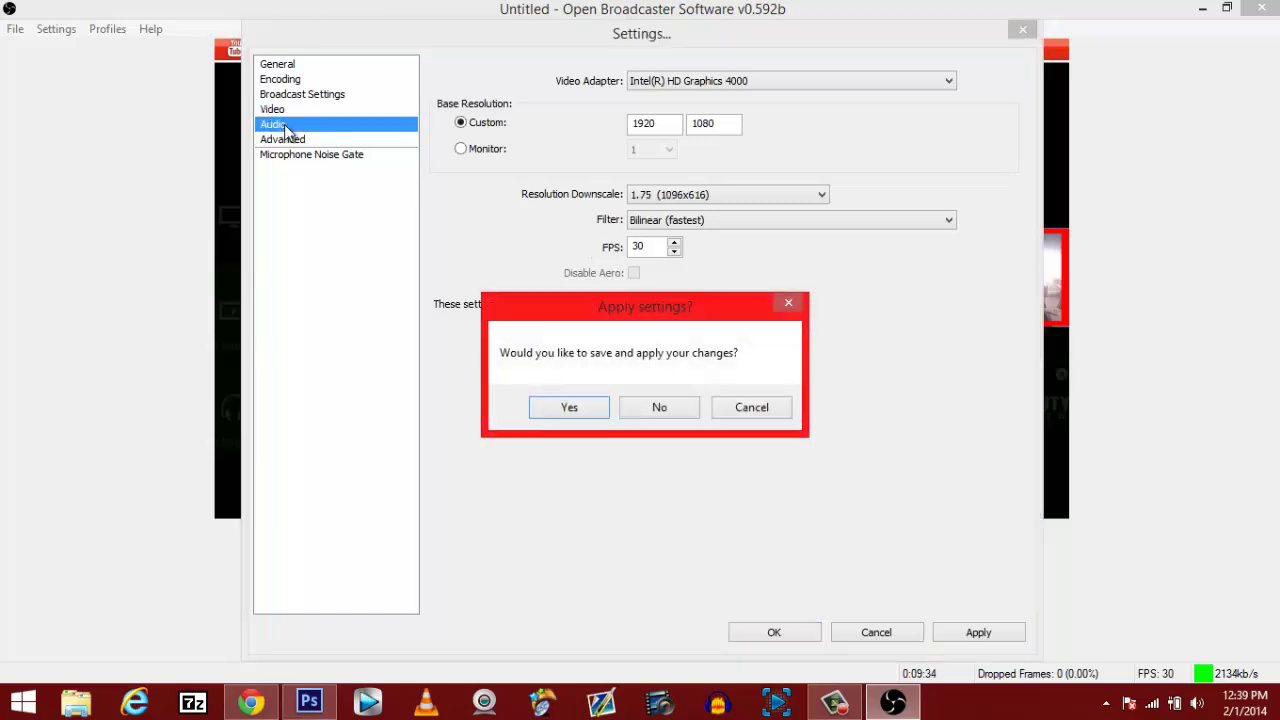
left_click(569, 410)
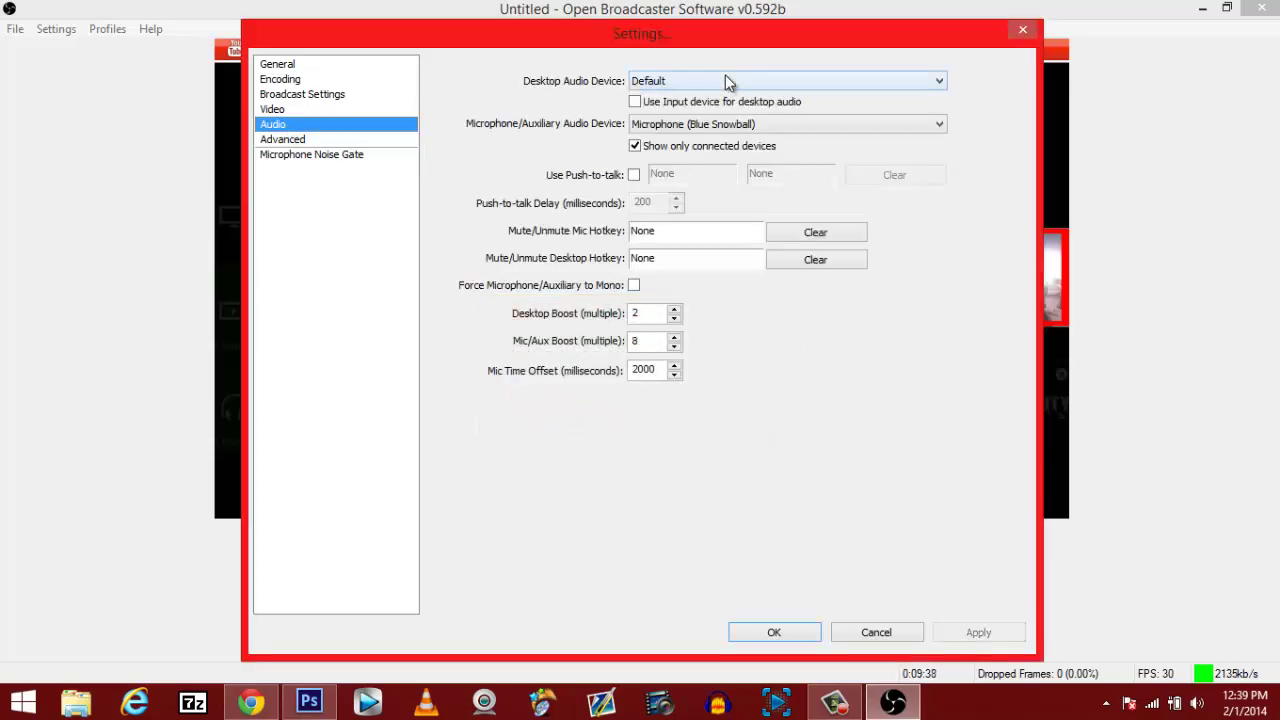
left_click(705, 124)
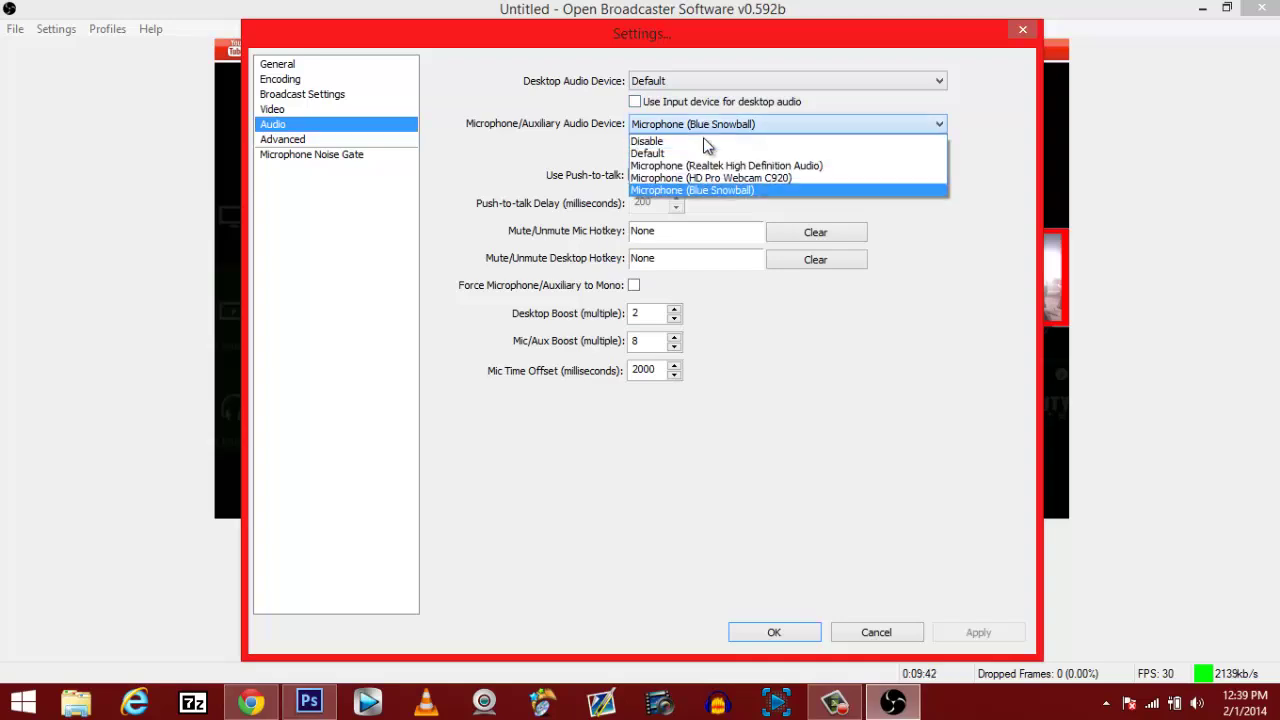
left_click(712, 195)
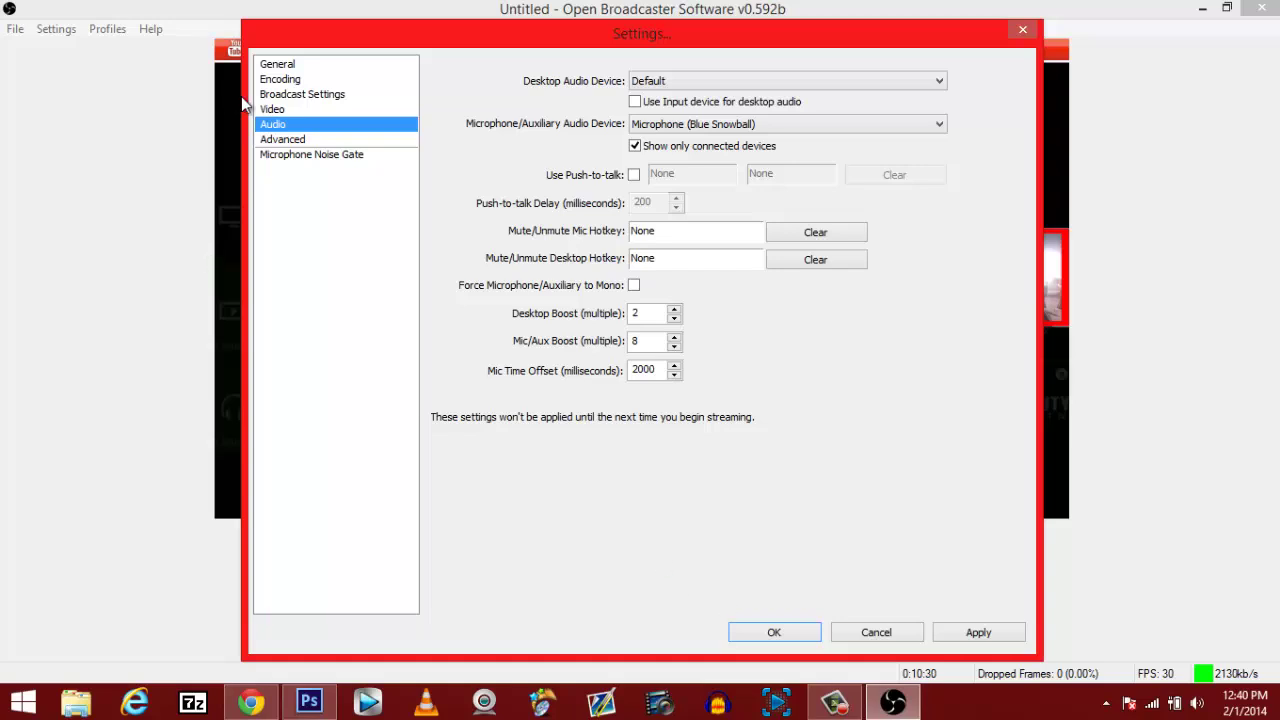
left_click(281, 141)
Step: Apply the audio changes and keep the x264 CPU preset at veryfast in Advanced settings
left_click(588, 410)
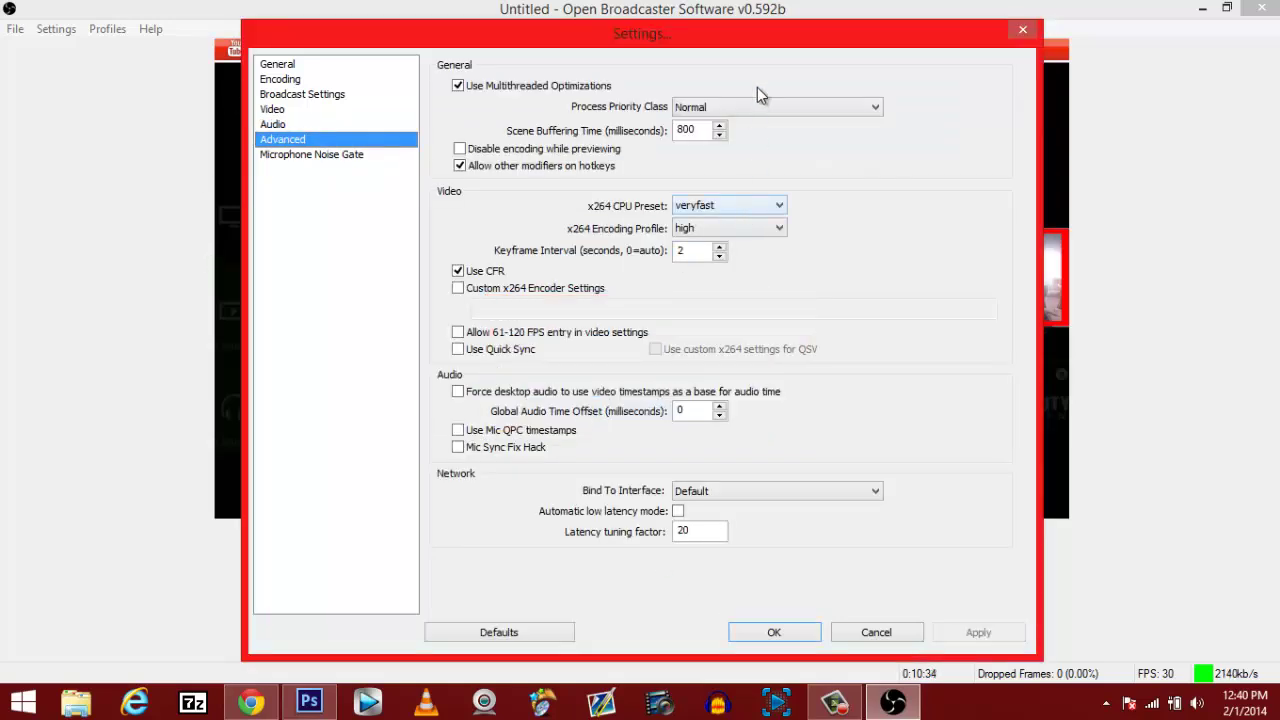
left_click(698, 133)
mouse_move(696, 210)
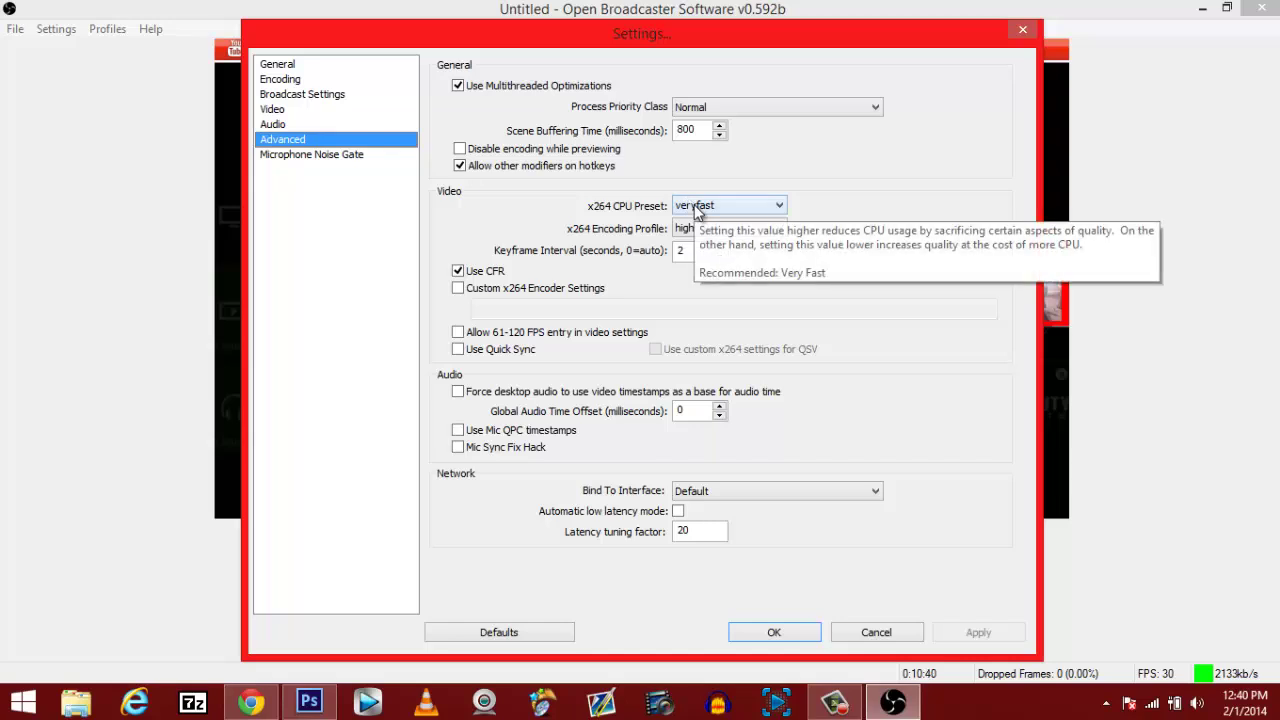
left_click(696, 206)
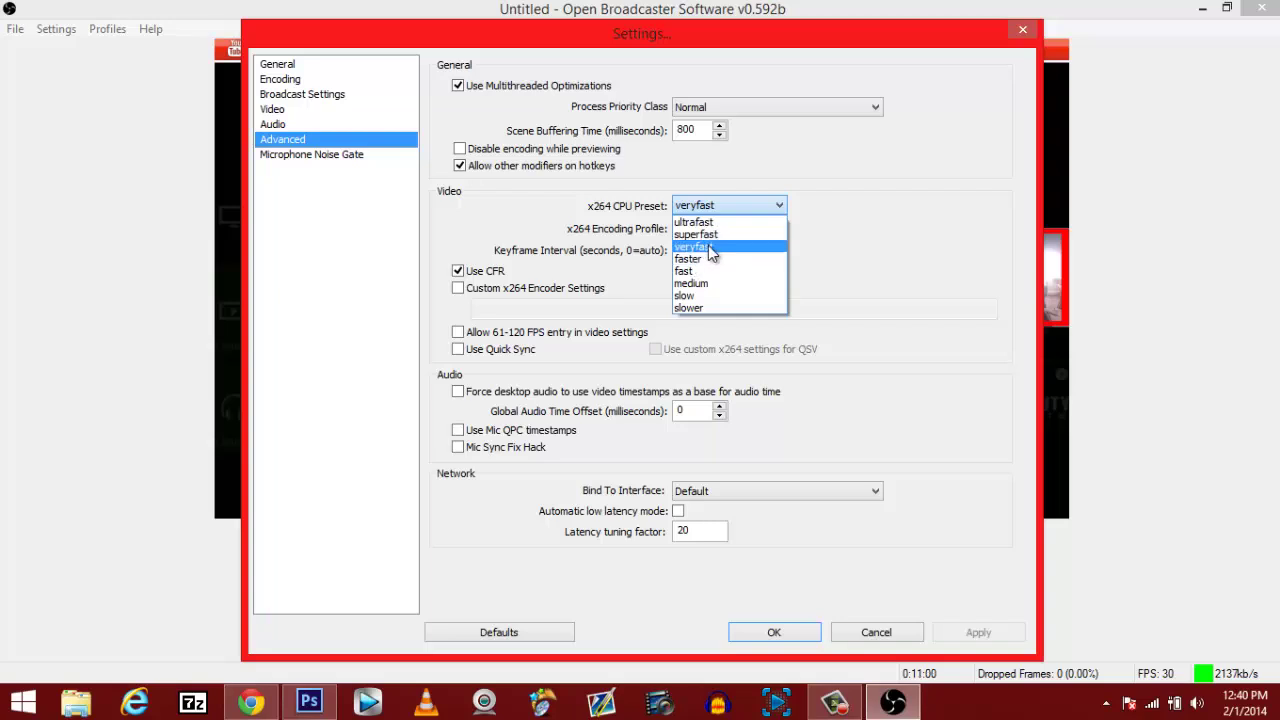
left_click(519, 204)
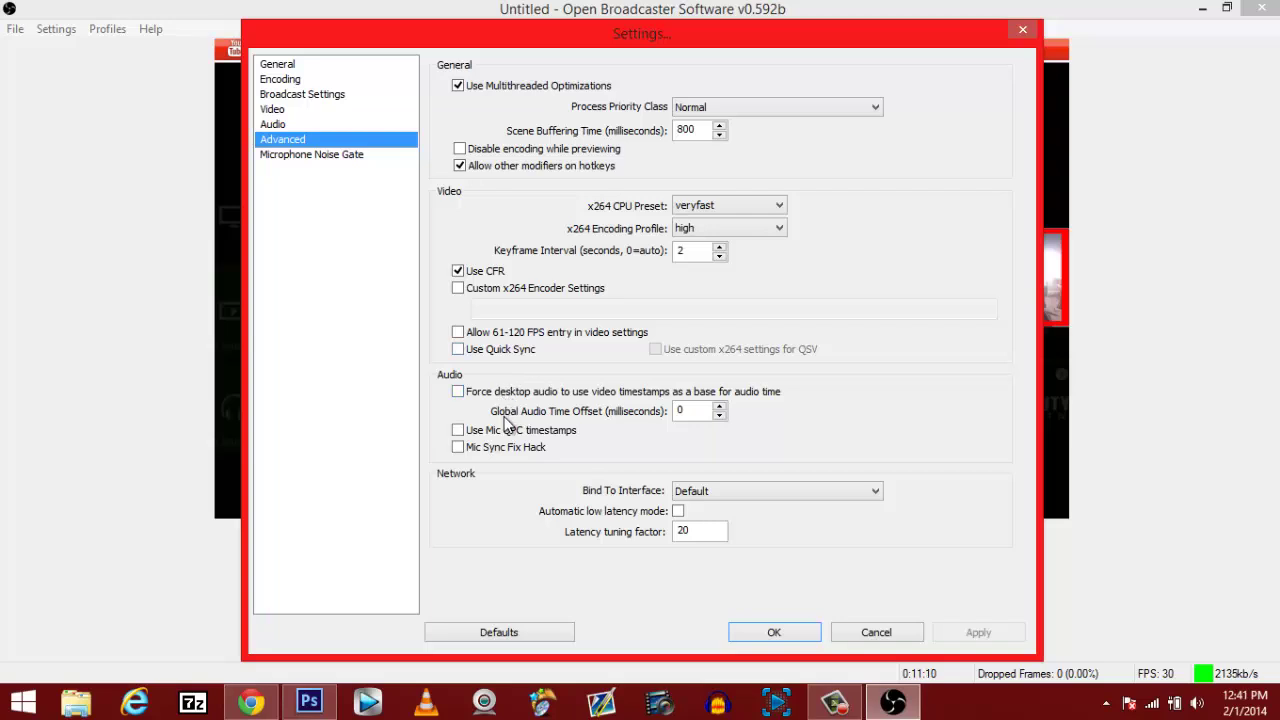
Step: Show the Microphone Noise Gate settings: disabled, -32 dB close and -37 dB open thresholds
left_click(318, 155)
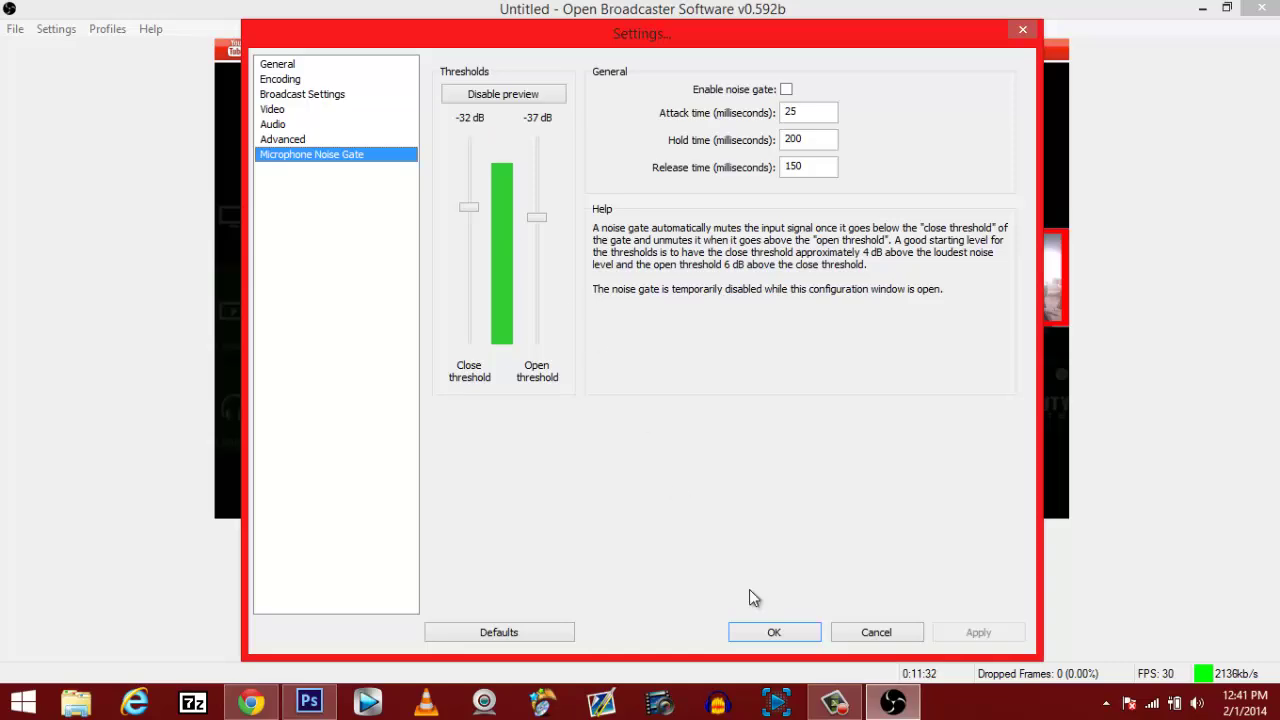
left_click(766, 631)
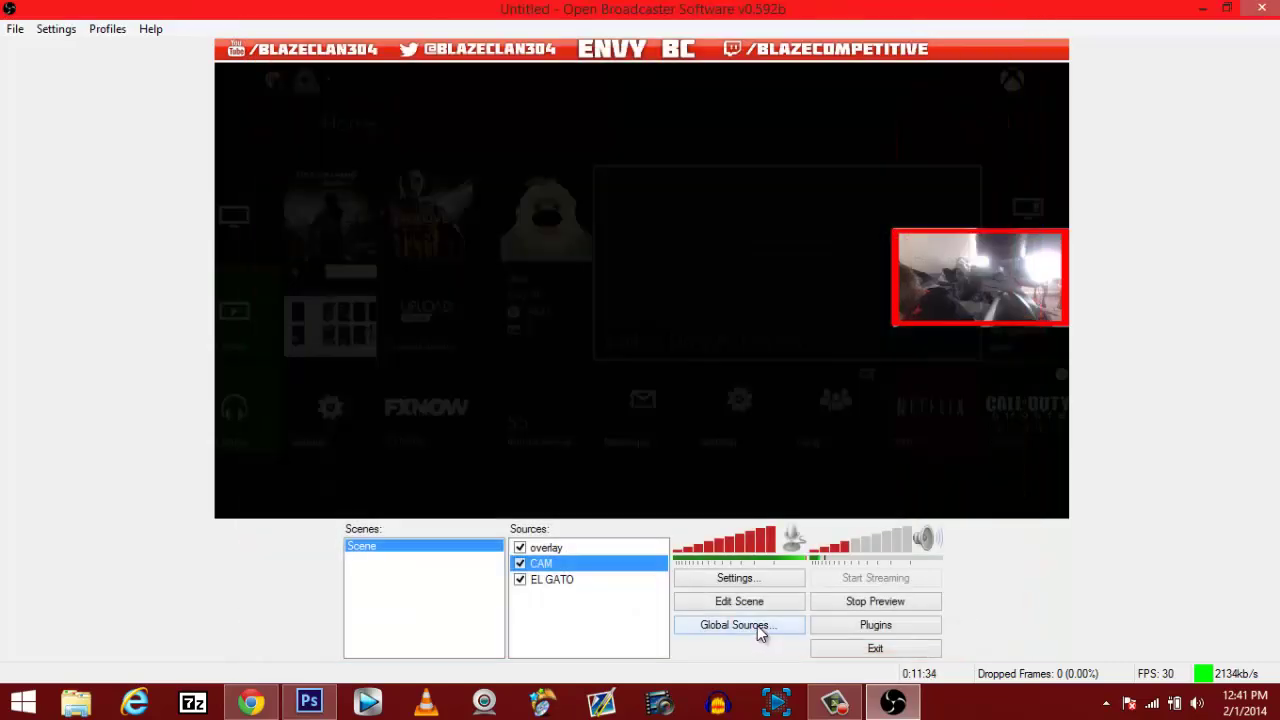